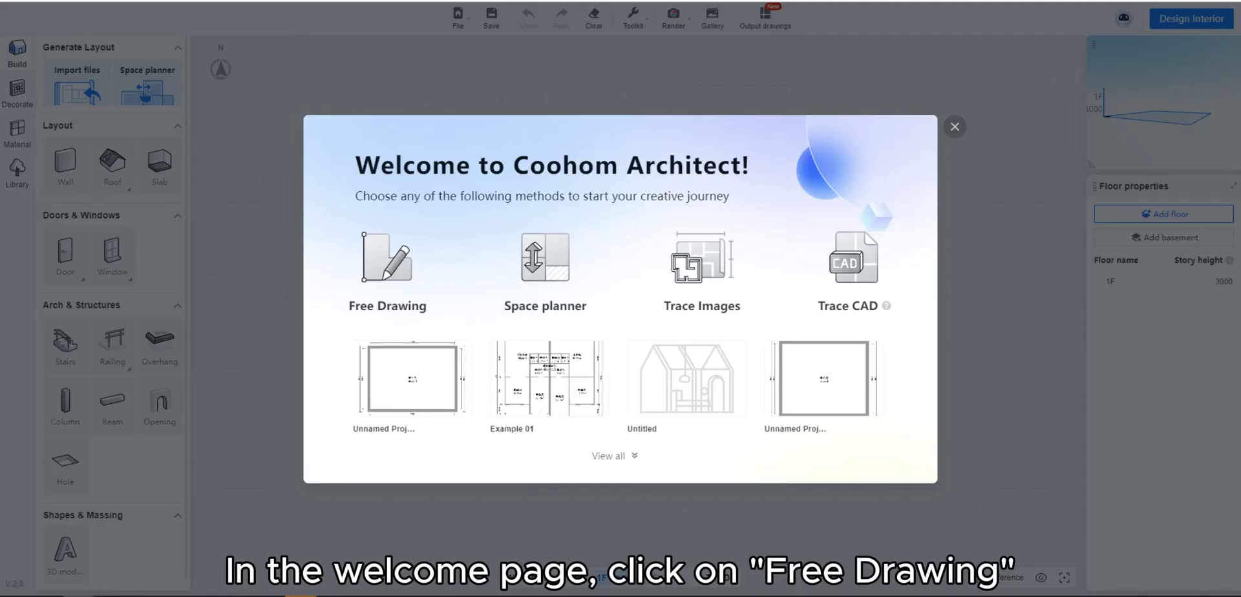
Start a blank project and draw a closed 6480 × 4900 mm rectangular room of walls.
click(388, 278)
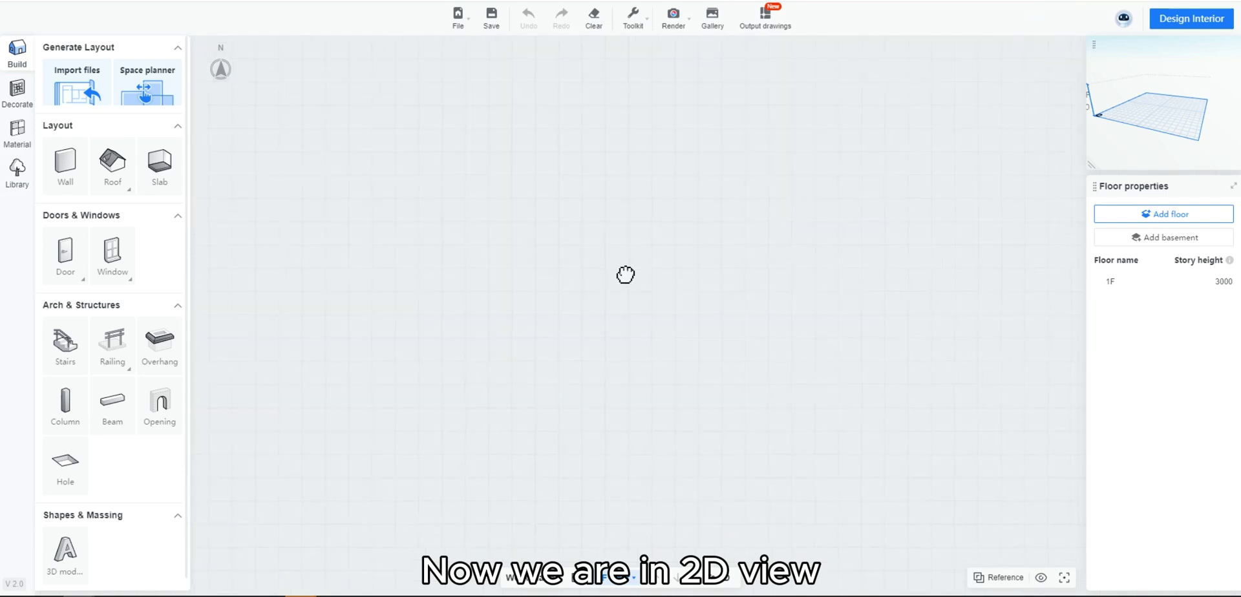
click(65, 174)
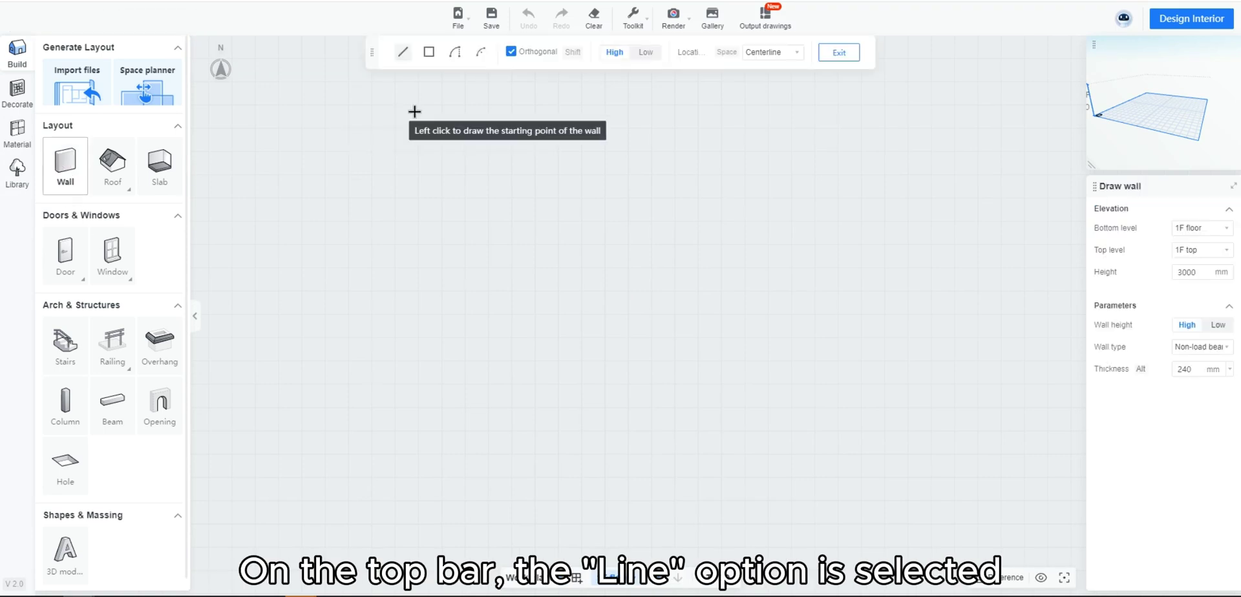
click(374, 180)
click(676, 160)
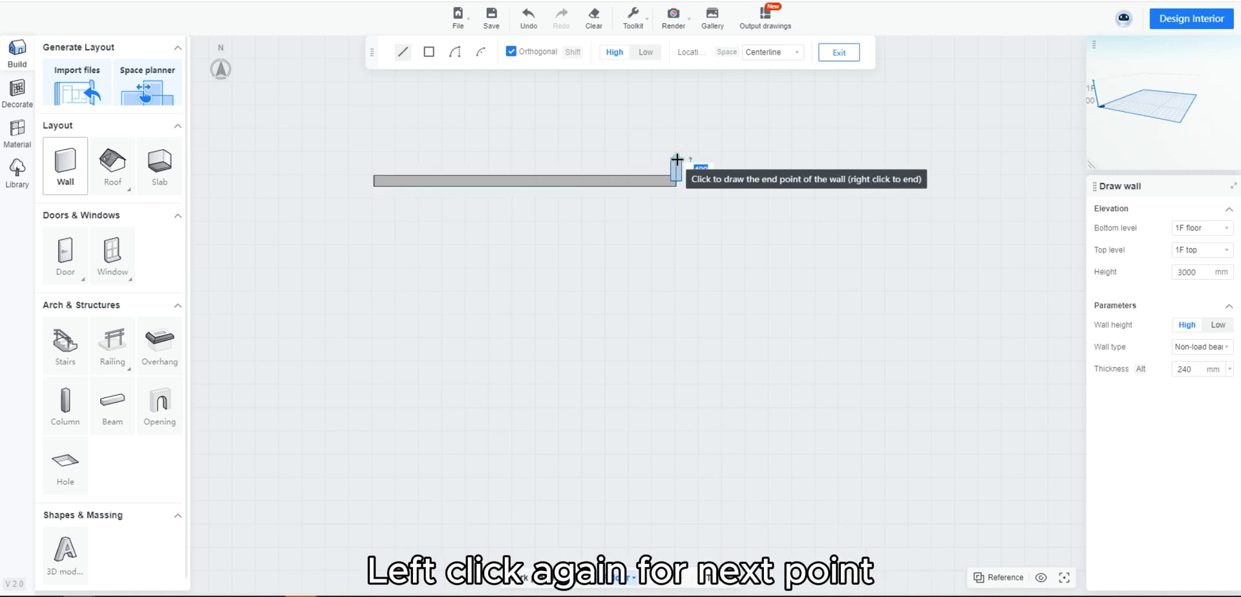
click(674, 408)
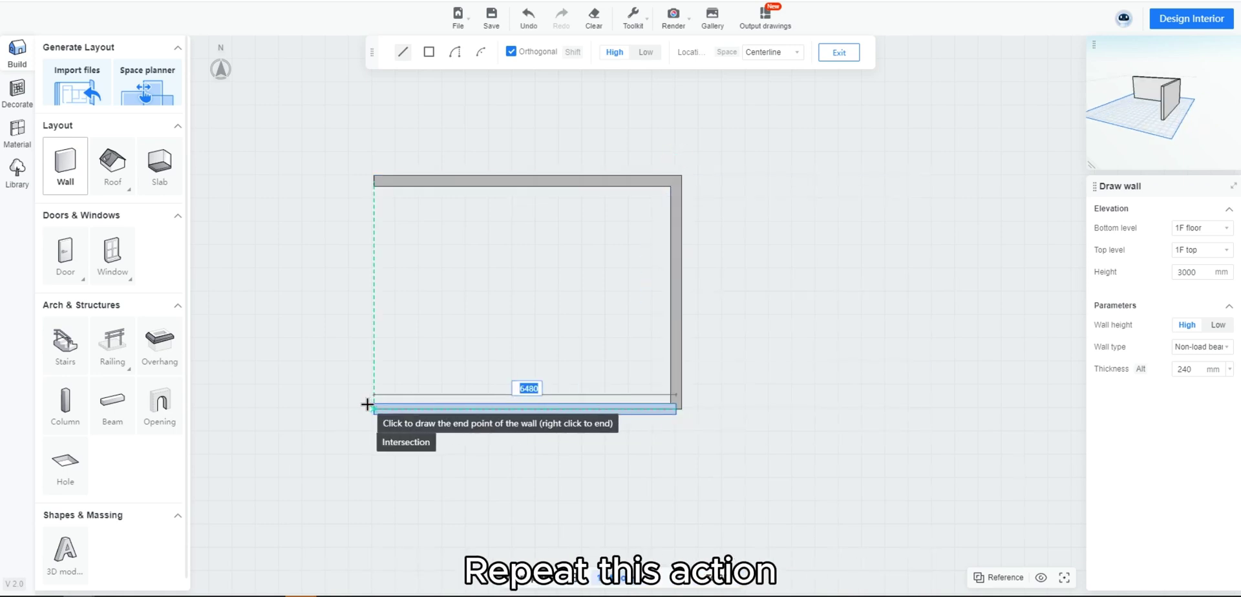
click(372, 407)
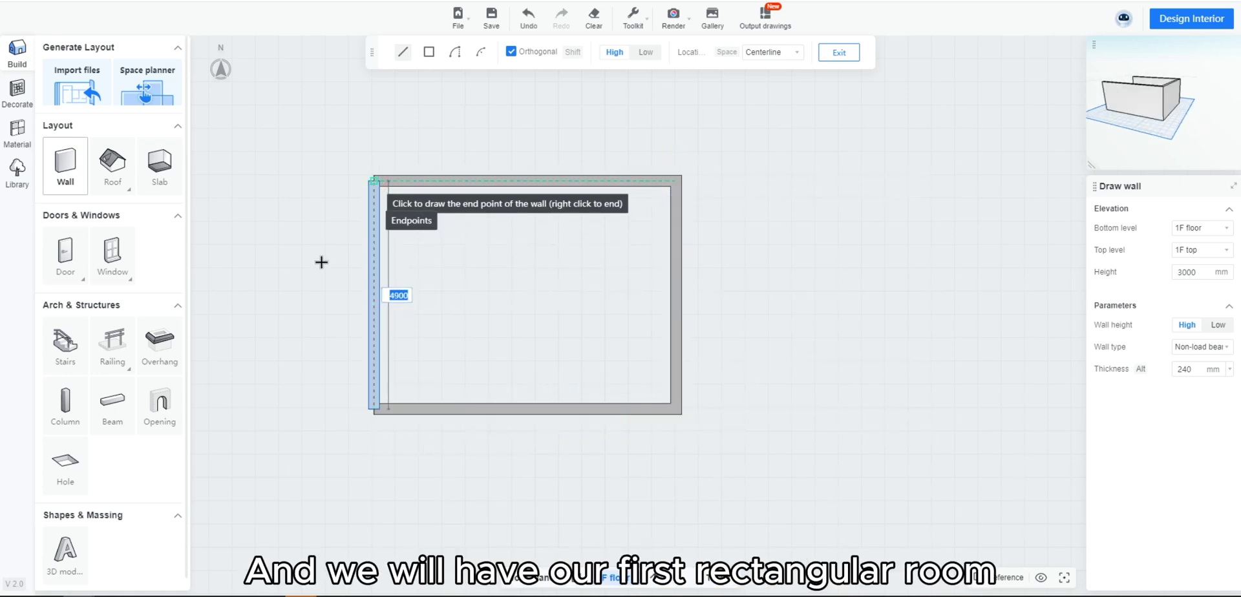
click(375, 182)
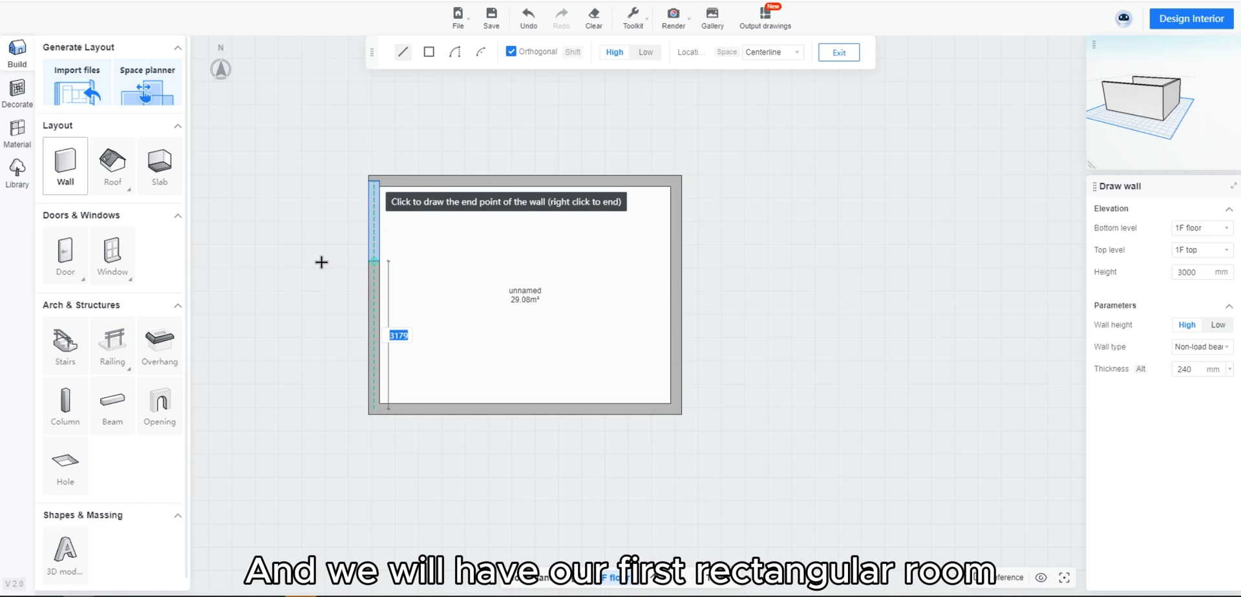
right_click(307, 135)
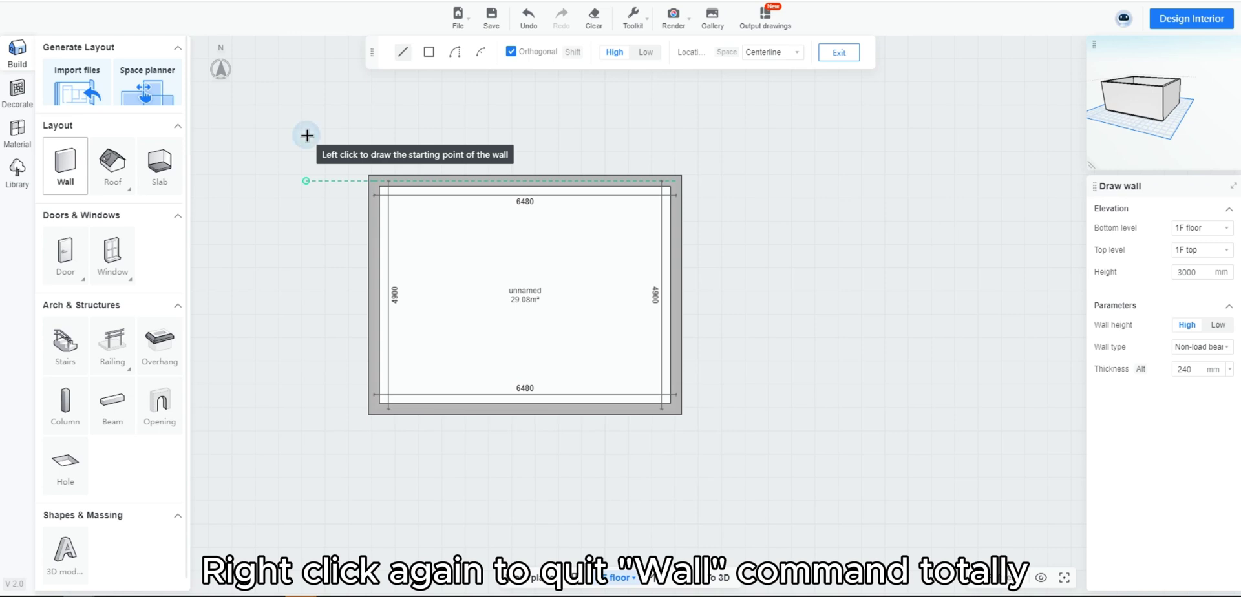
right_click(307, 135)
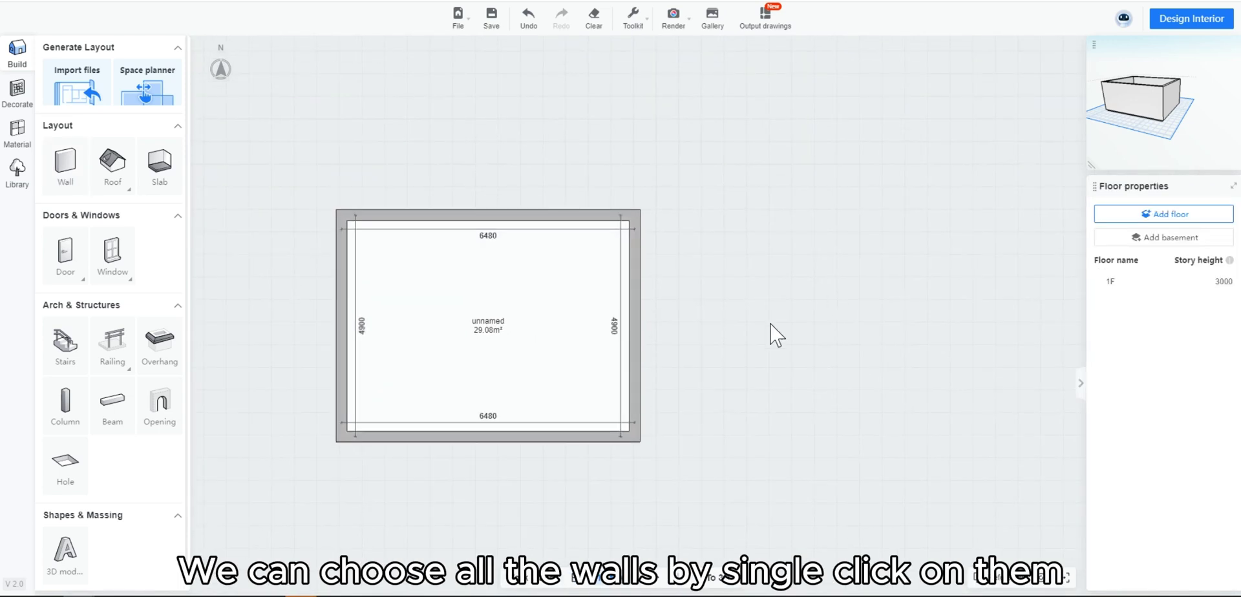
Drag the right wall inward and the bottom wall down to roughly reshape the room.
click(634, 288)
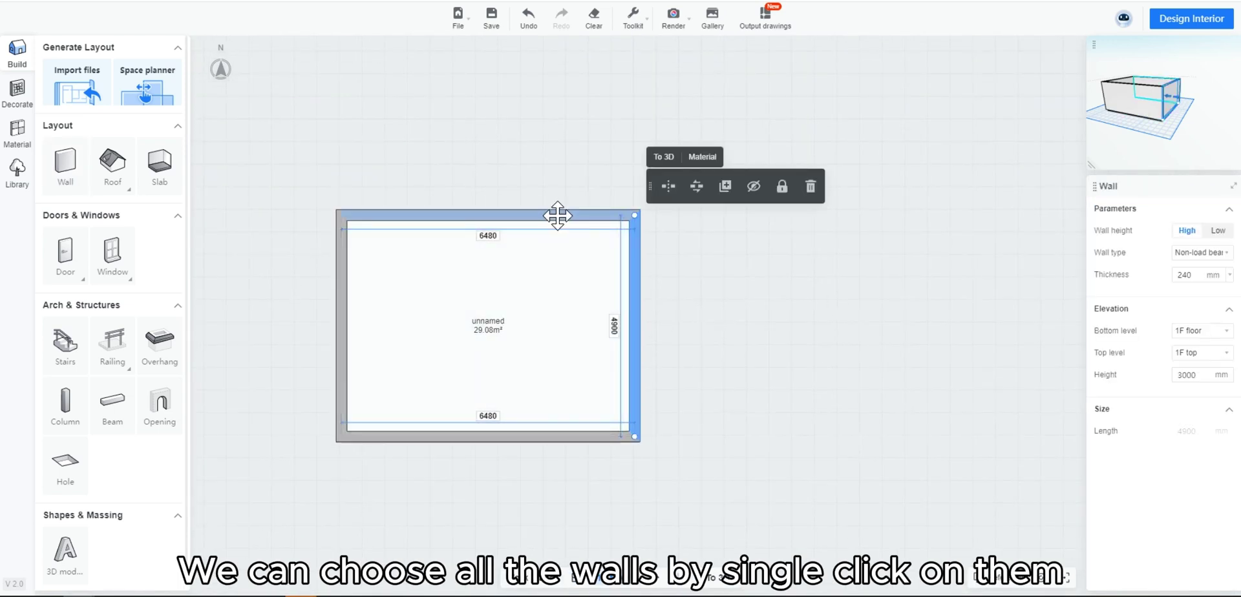
click(343, 287)
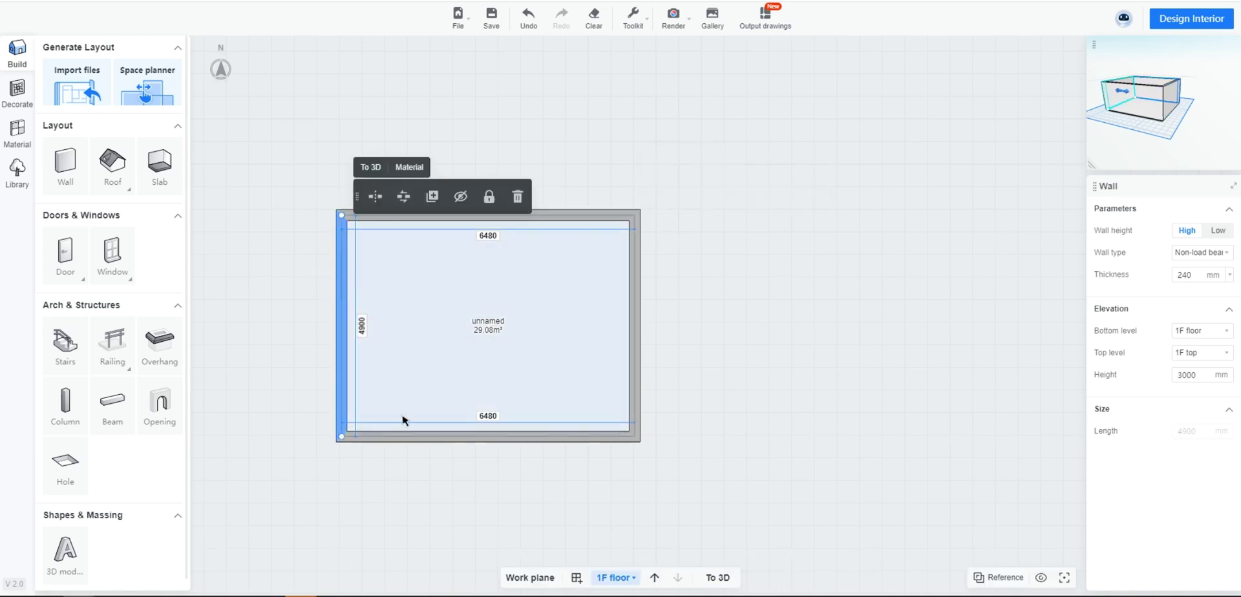
click(452, 438)
click(813, 328)
click(651, 295)
mouse_move(651, 294)
mouse_down()
mouse_move(580, 294)
mouse_move(725, 296)
mouse_move(540, 303)
mouse_up()
click(477, 442)
drag(477, 443, 471, 526)
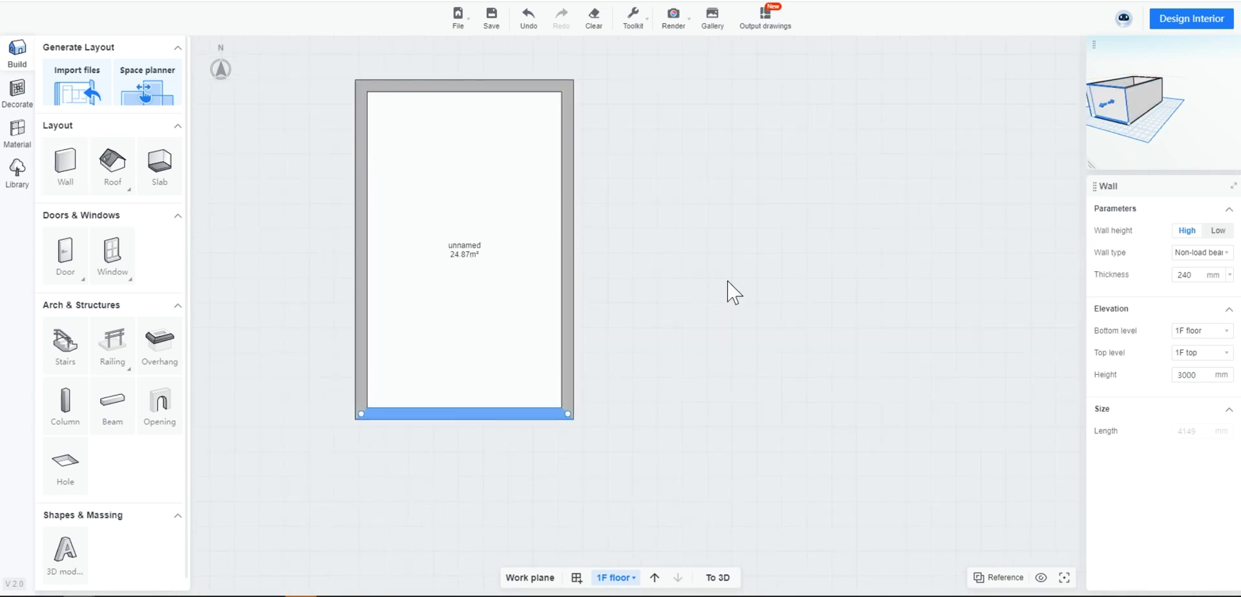
click(711, 294)
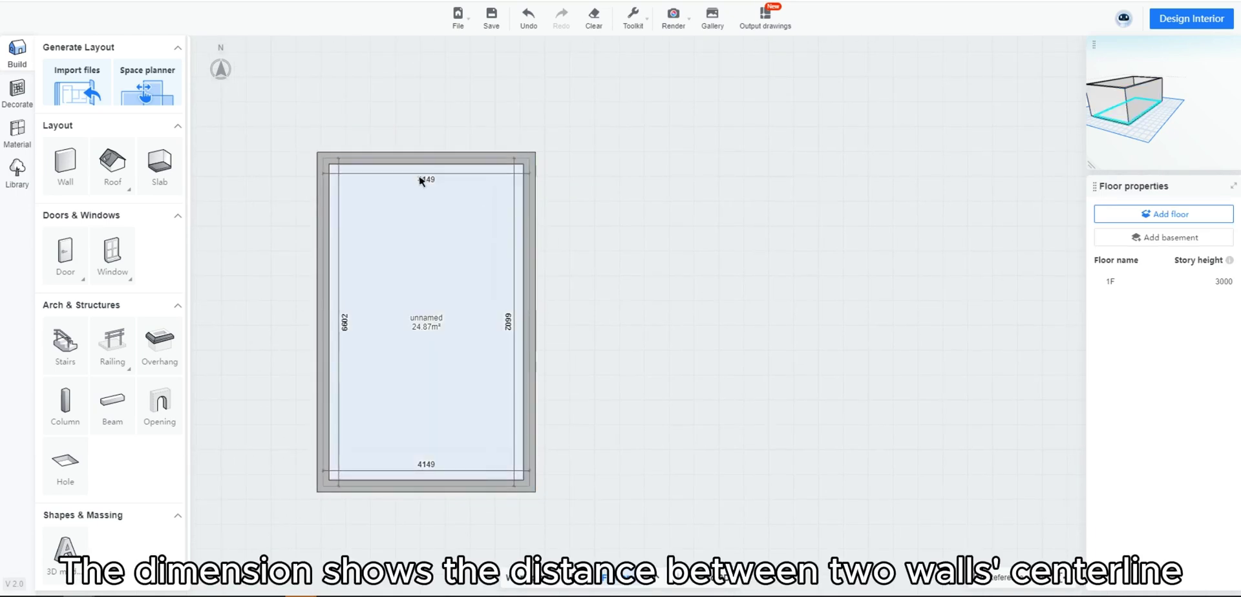
Set the room's width dimension to 4000 and its depth dimension to 9000.
click(530, 308)
click(435, 191)
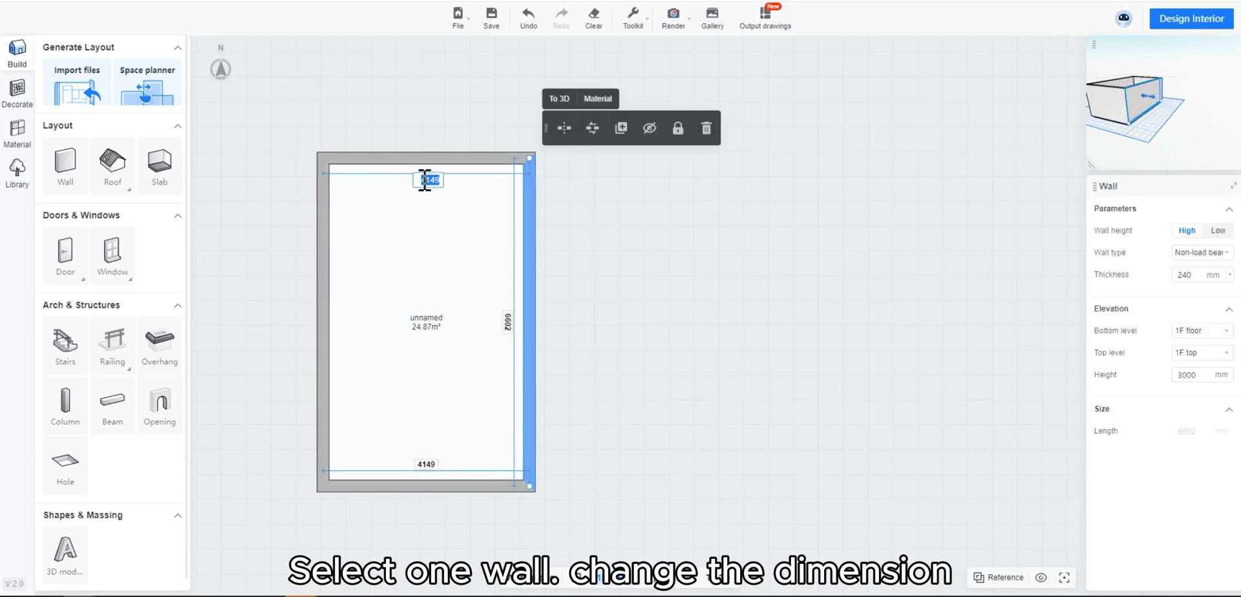
text(4000)
key(Return)
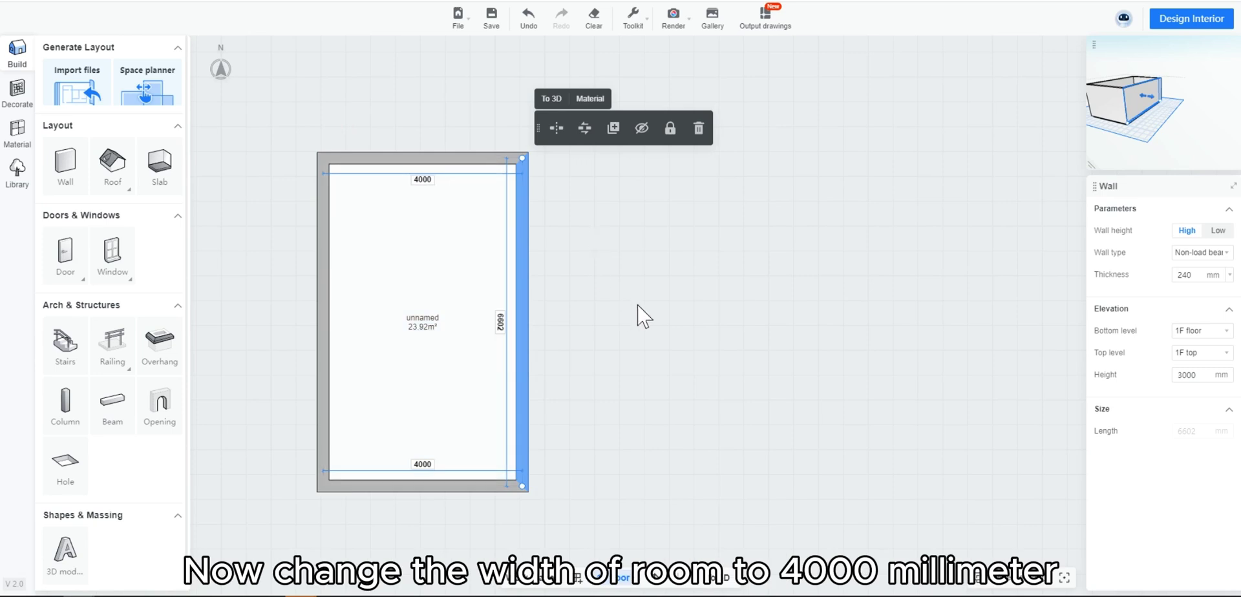
click(638, 317)
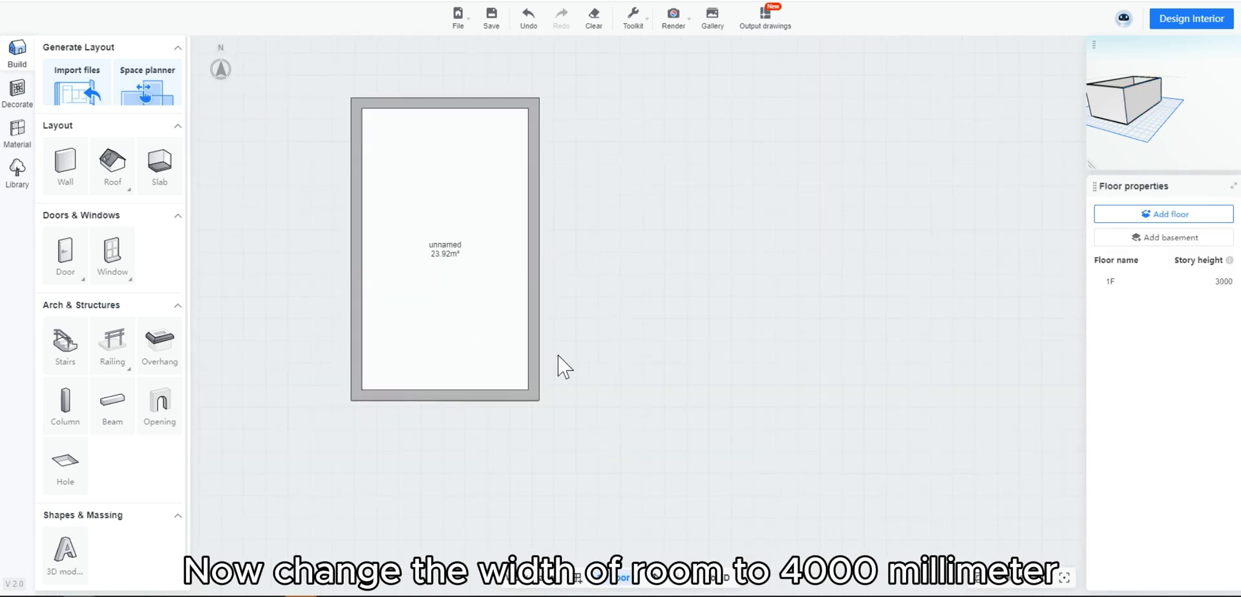
click(460, 397)
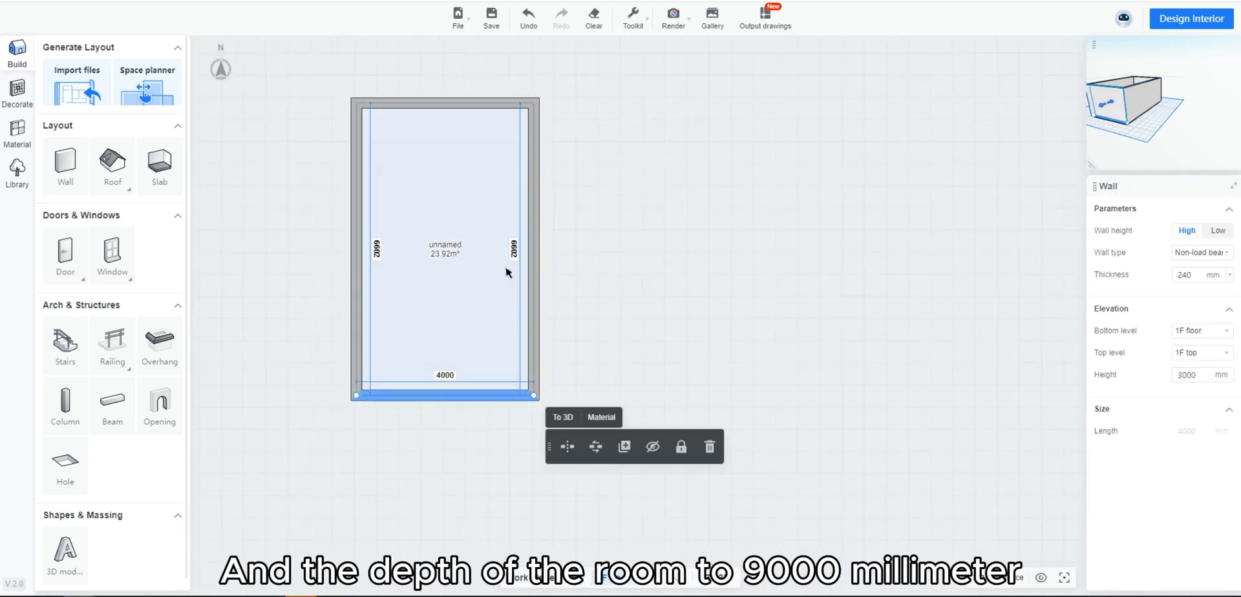
click(517, 249)
text(9000)
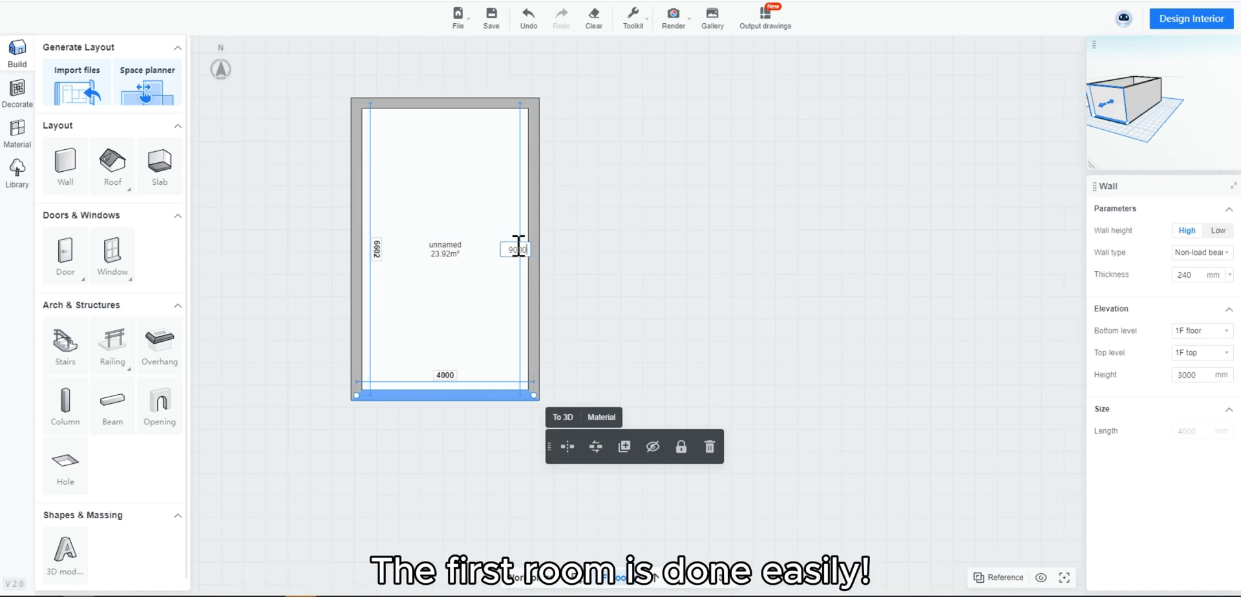
key(Return)
Draw a second rectangular room of walls against the first room's right wall.
click(643, 276)
scroll(614, 271, down, 2)
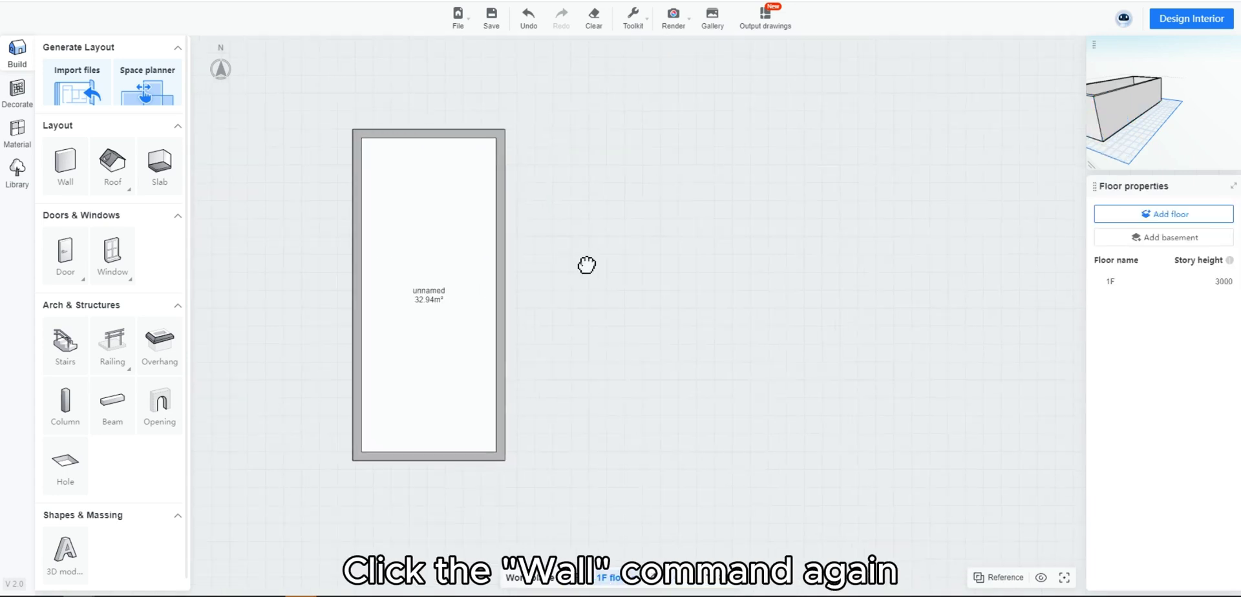
drag(584, 265, 645, 272)
key(w)
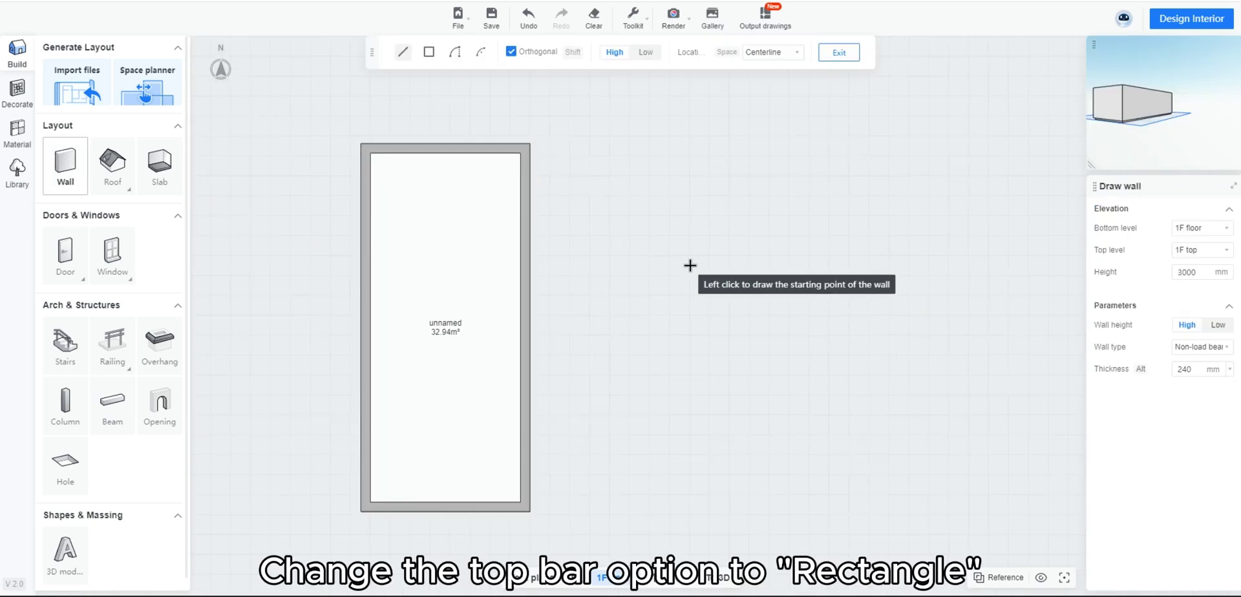
click(428, 58)
scroll(542, 223, down, 1)
click(528, 398)
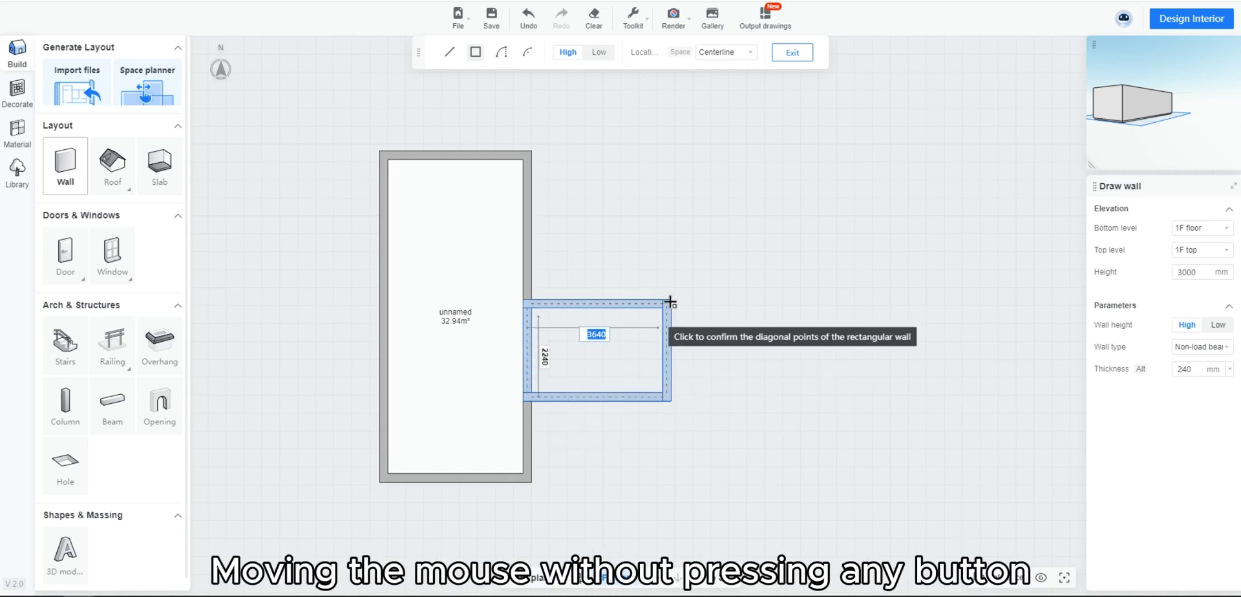
scroll(666, 303, down, 1)
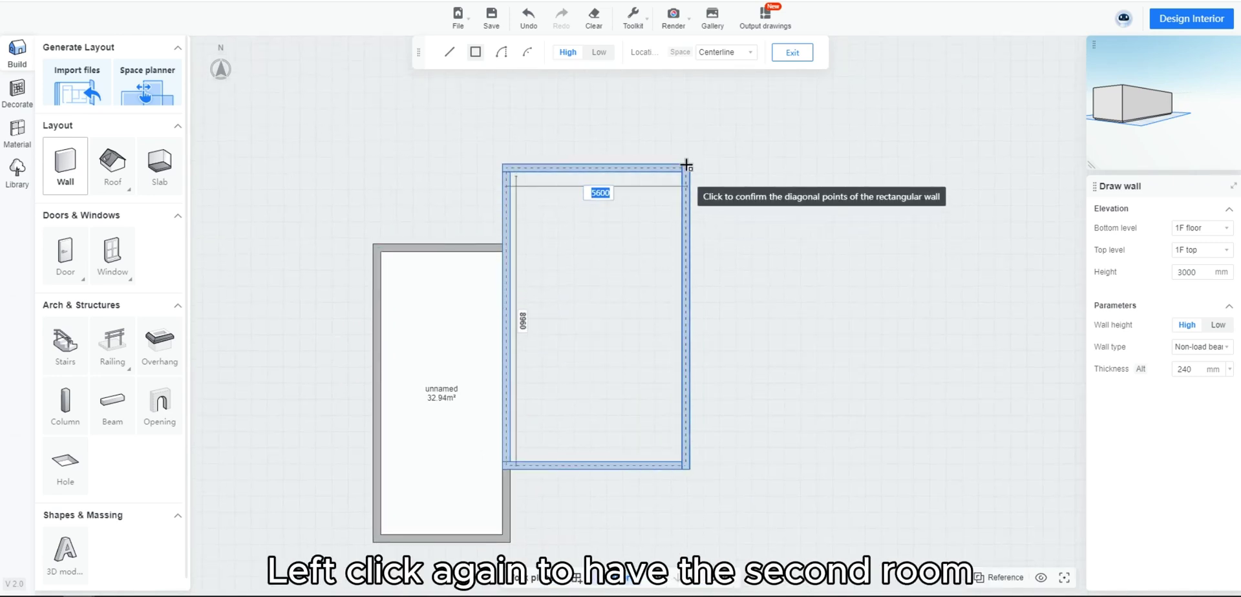
click(686, 140)
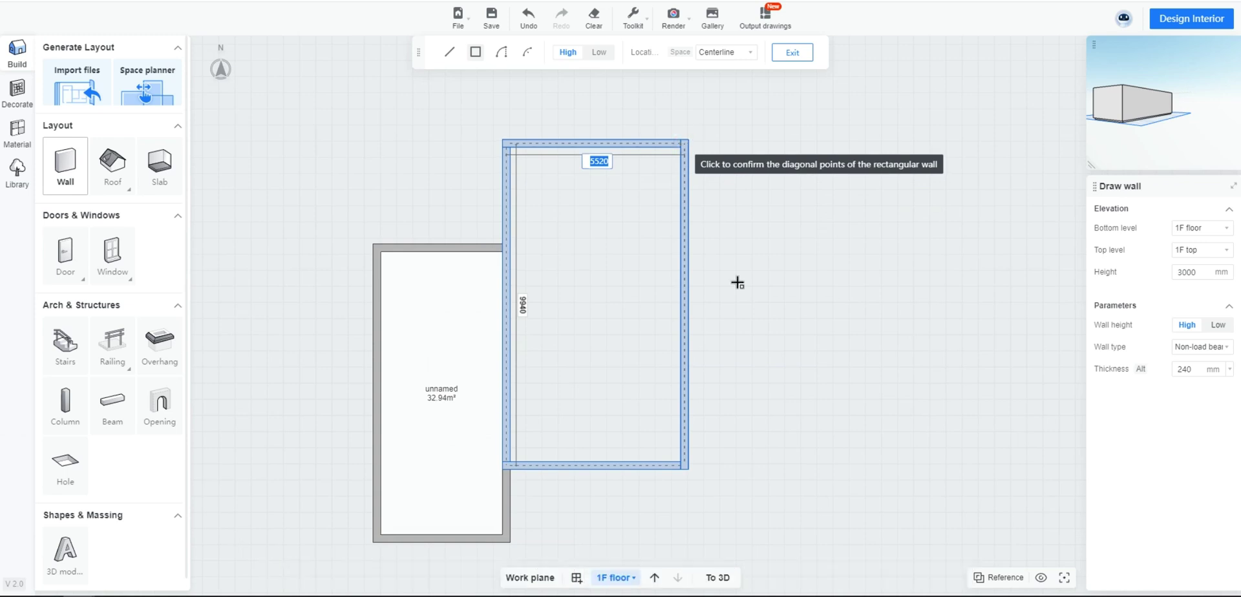
key(Return)
right_click(739, 295)
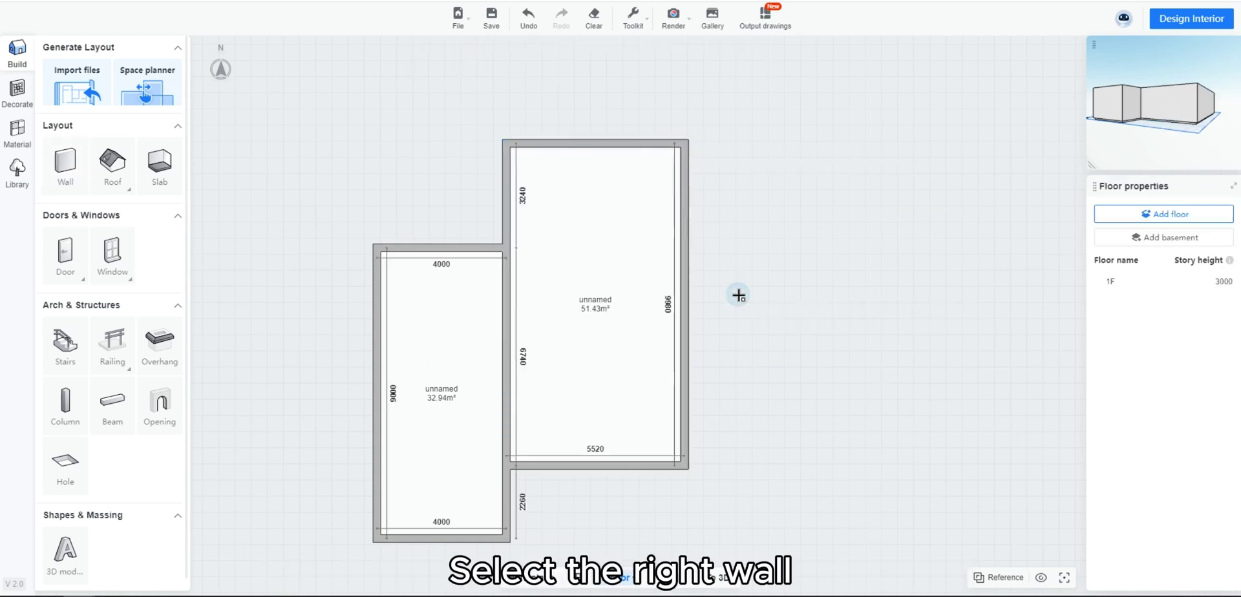
Set the second room's width to 3500 and its top and bottom offsets to 1500.
click(682, 265)
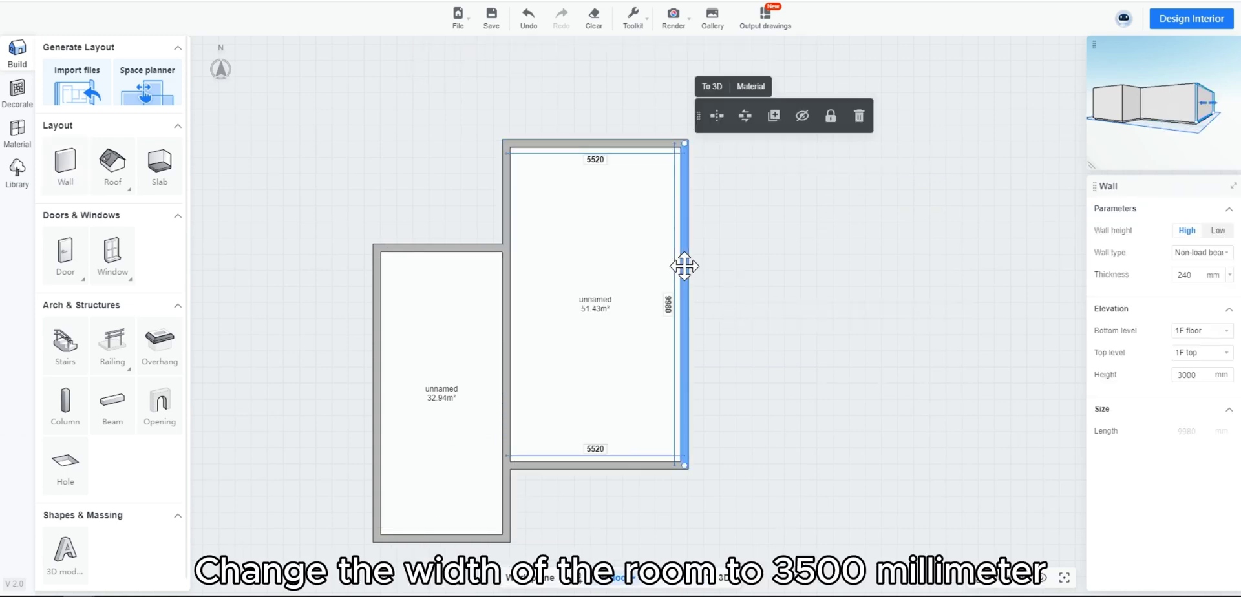
click(603, 169)
text(00)
key(Return)
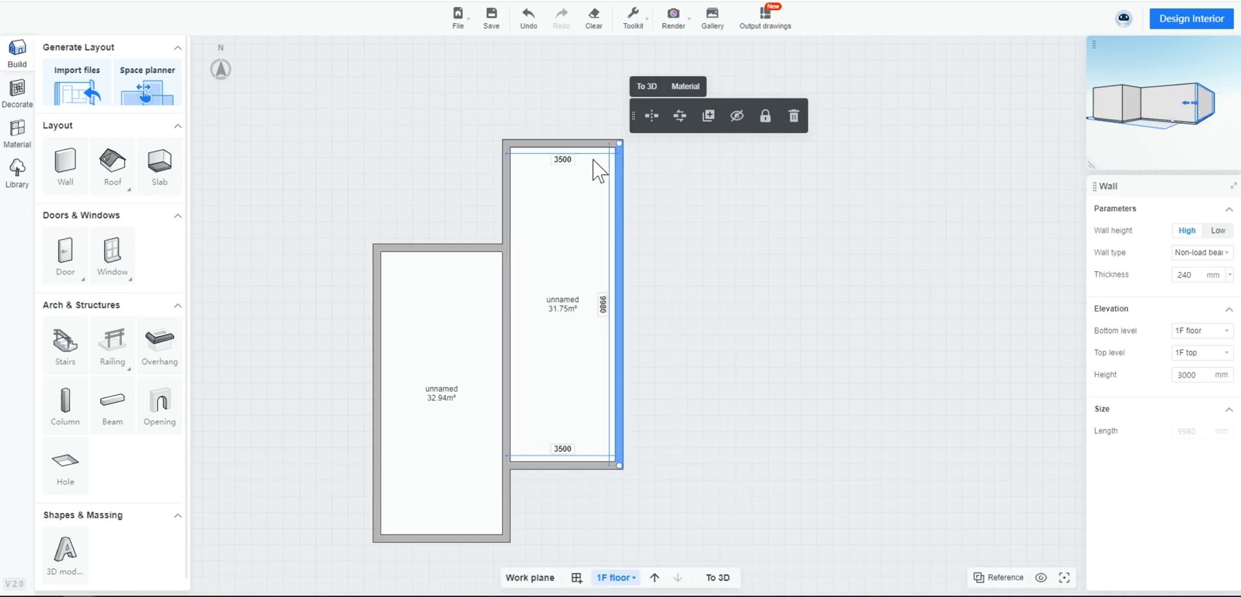
click(540, 466)
click(535, 519)
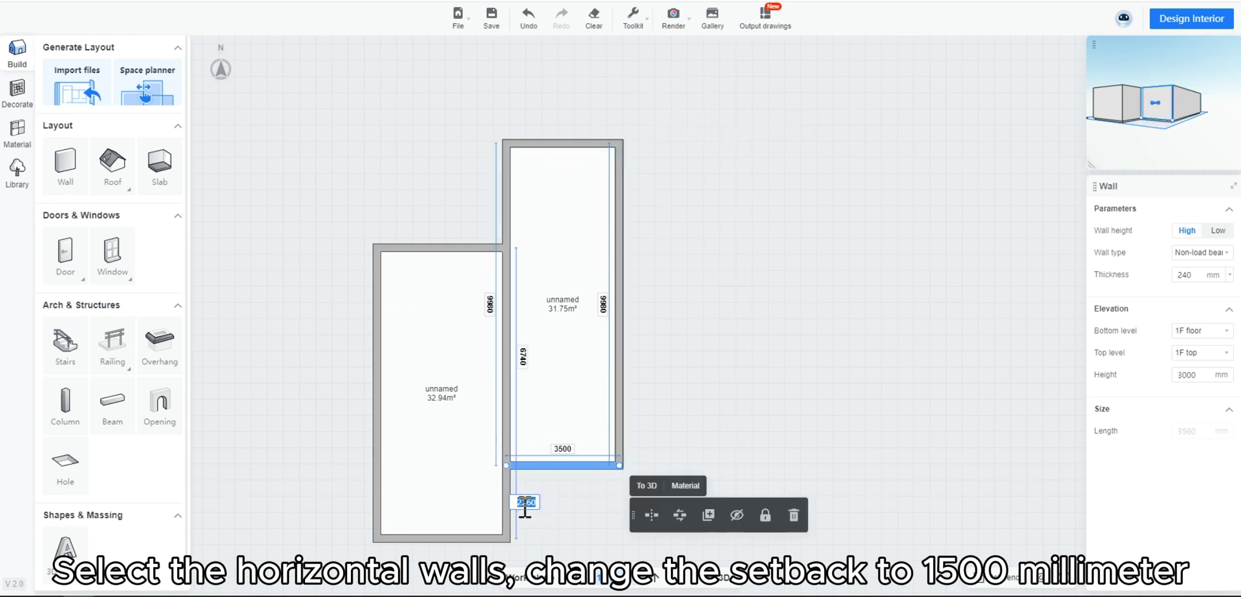
text(1500)
key(Return)
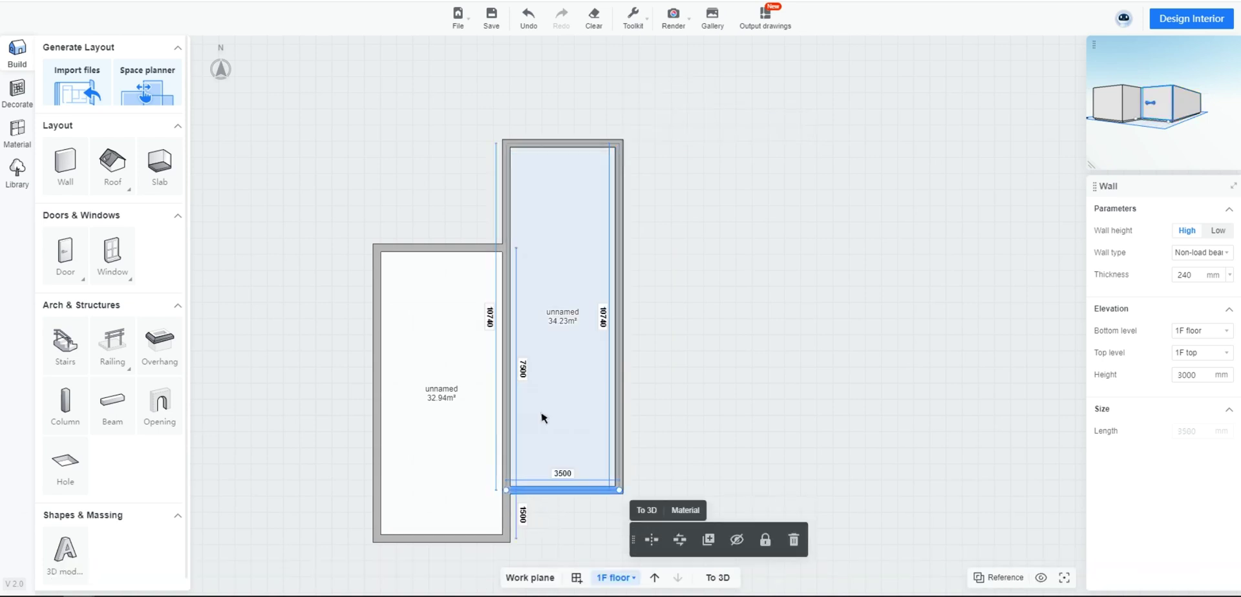
click(552, 142)
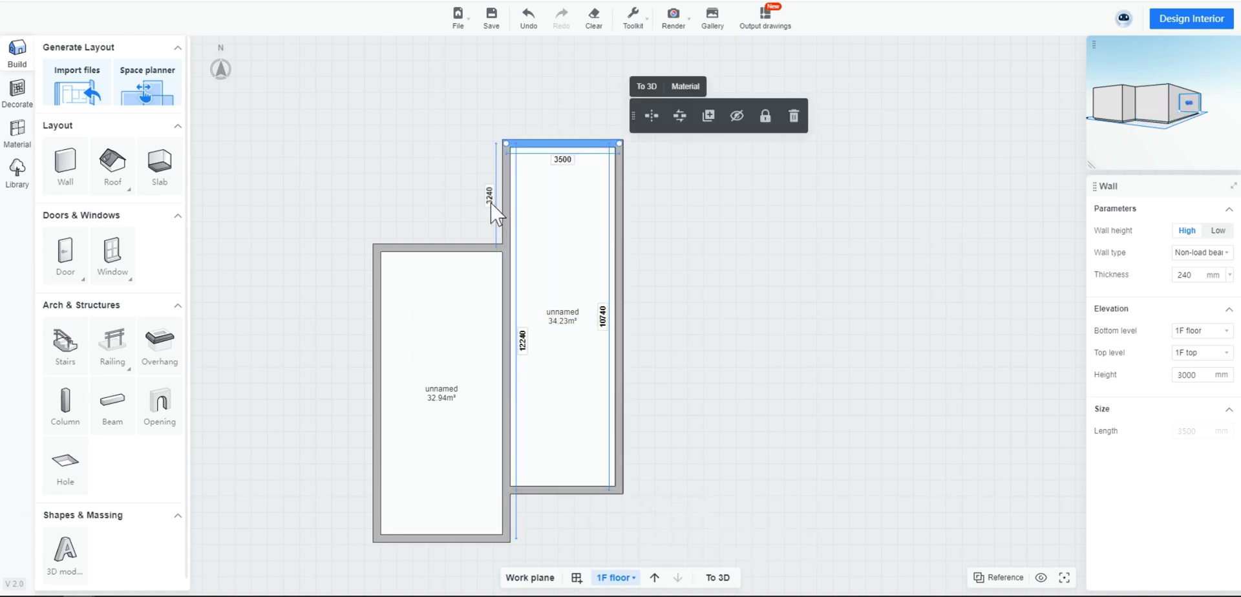
click(492, 200)
key(Return)
drag(719, 307, 728, 288)
Draw a third rectangular room of walls to the right of the existing two.
click(72, 169)
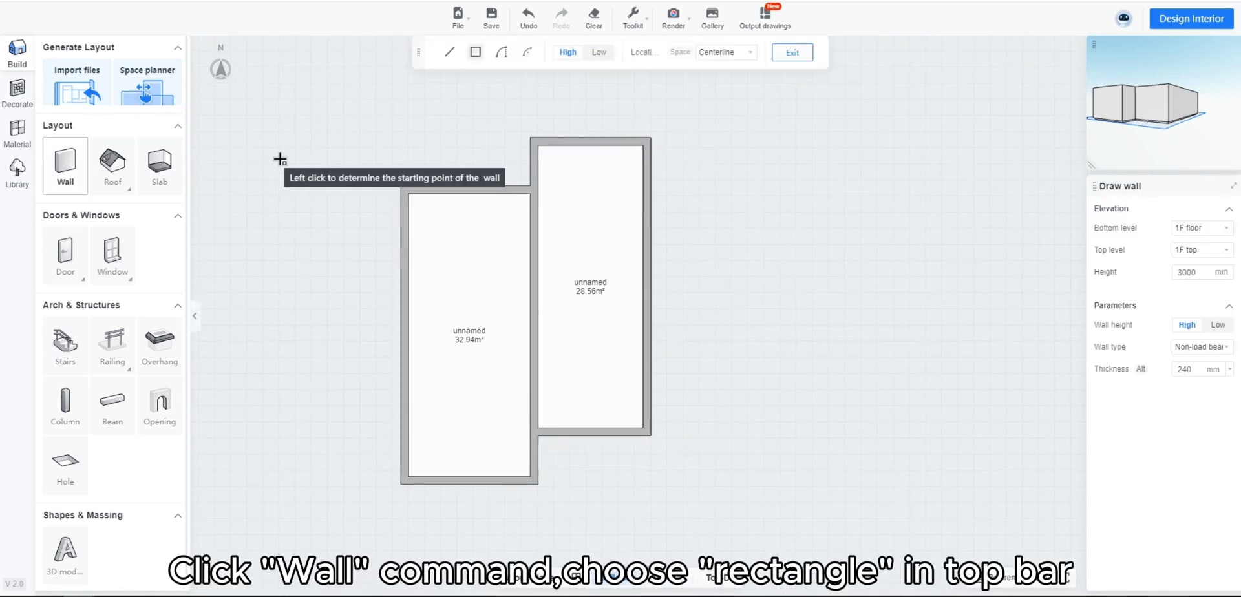
click(475, 52)
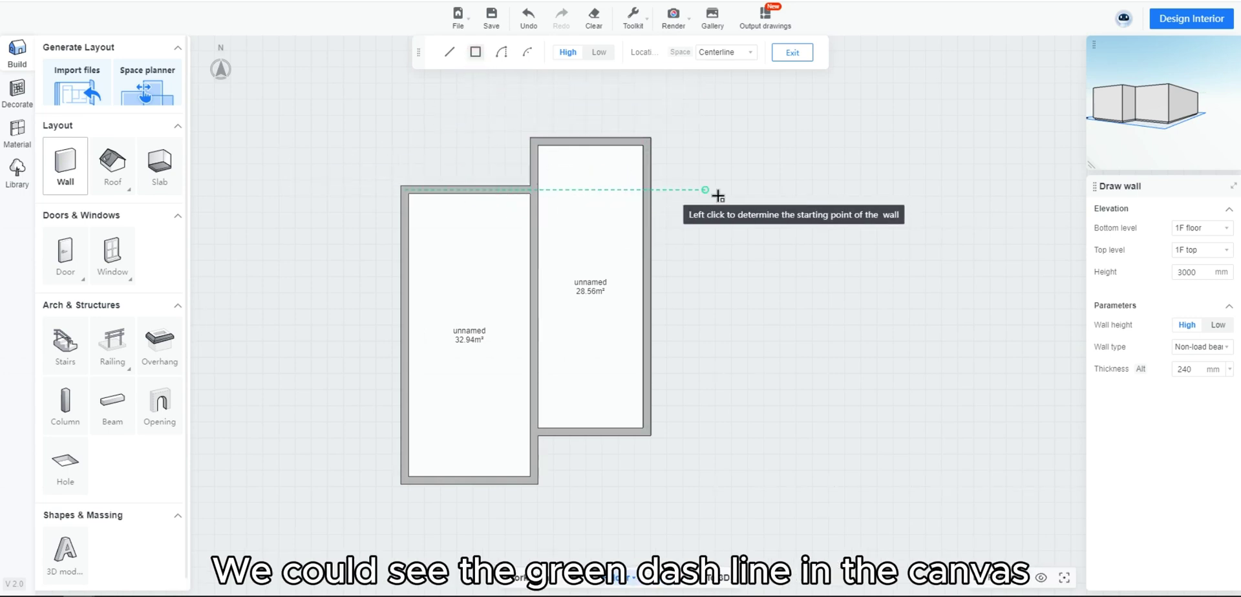
click(647, 194)
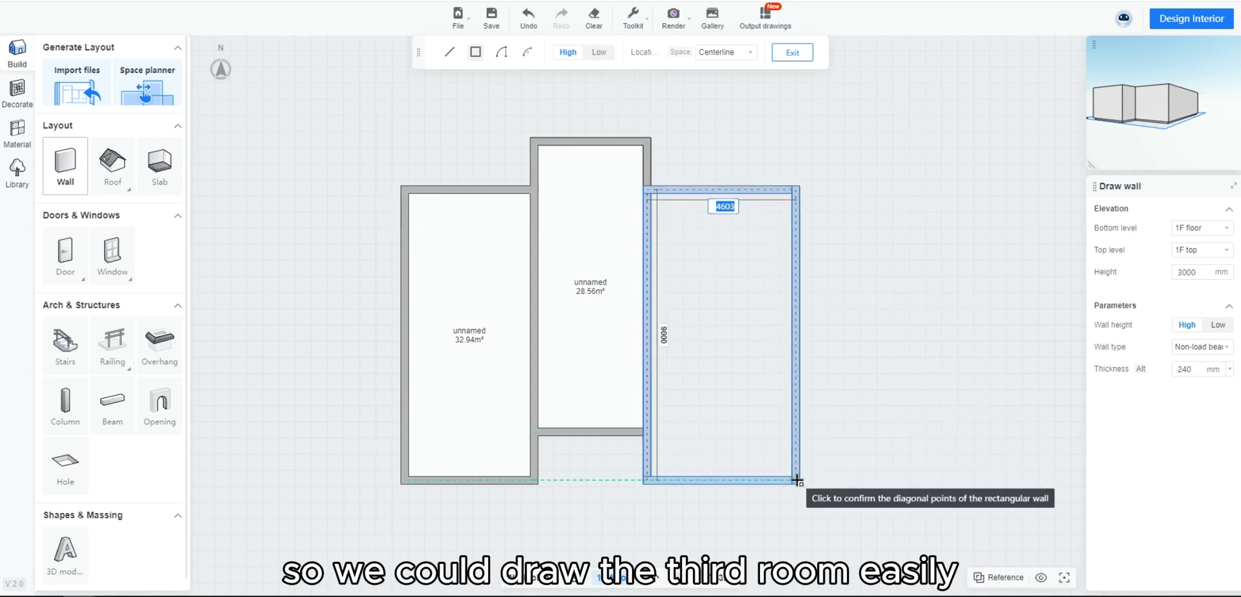
key(Return)
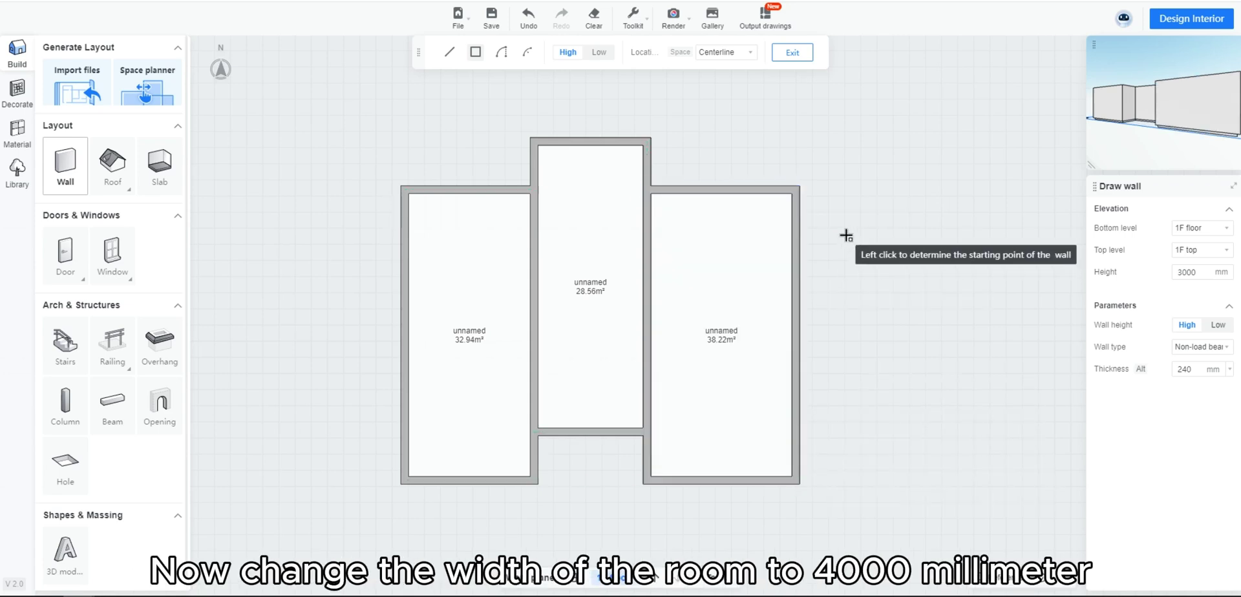
key(Escape)
Set the third room's width dimension to 4000 mm.
click(797, 238)
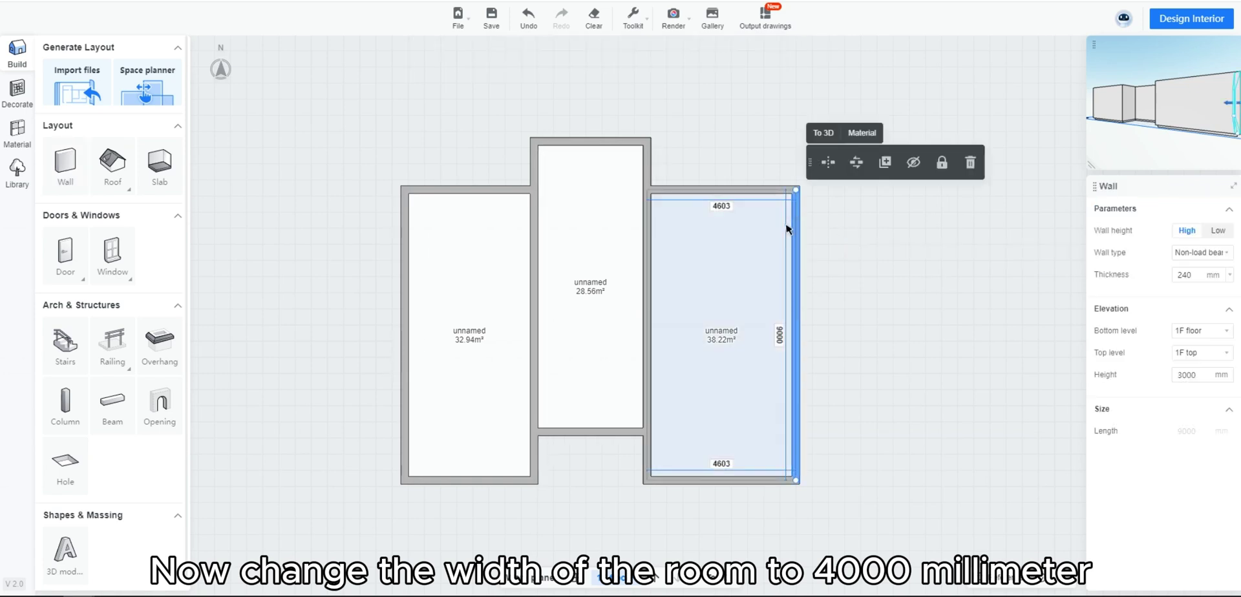
click(722, 206)
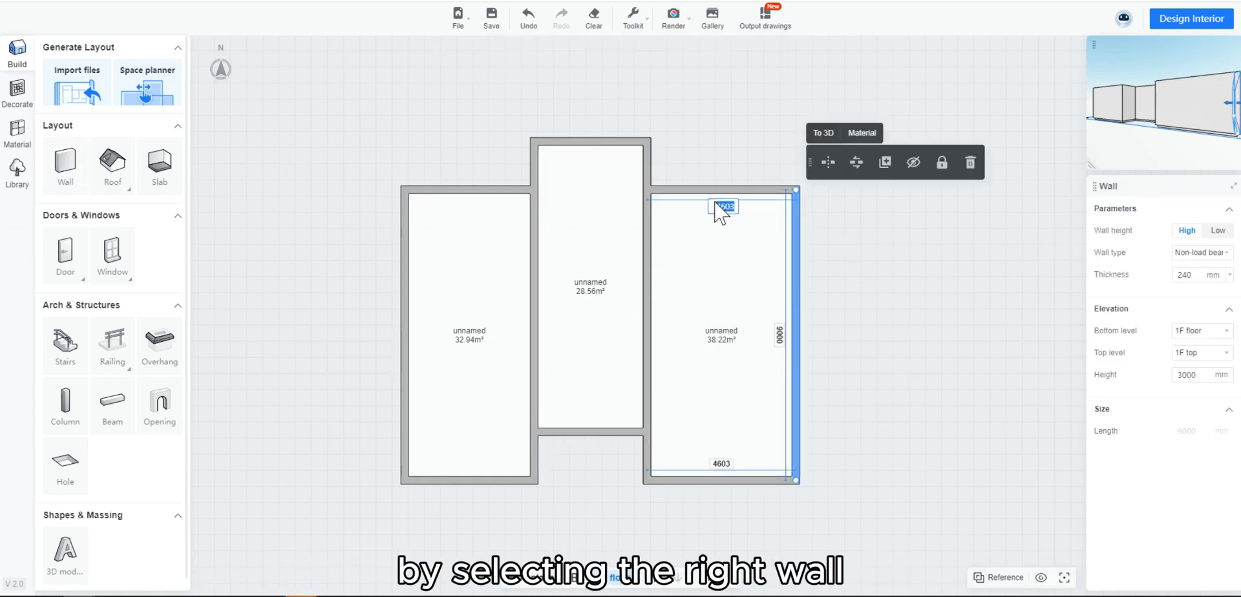
text(4)
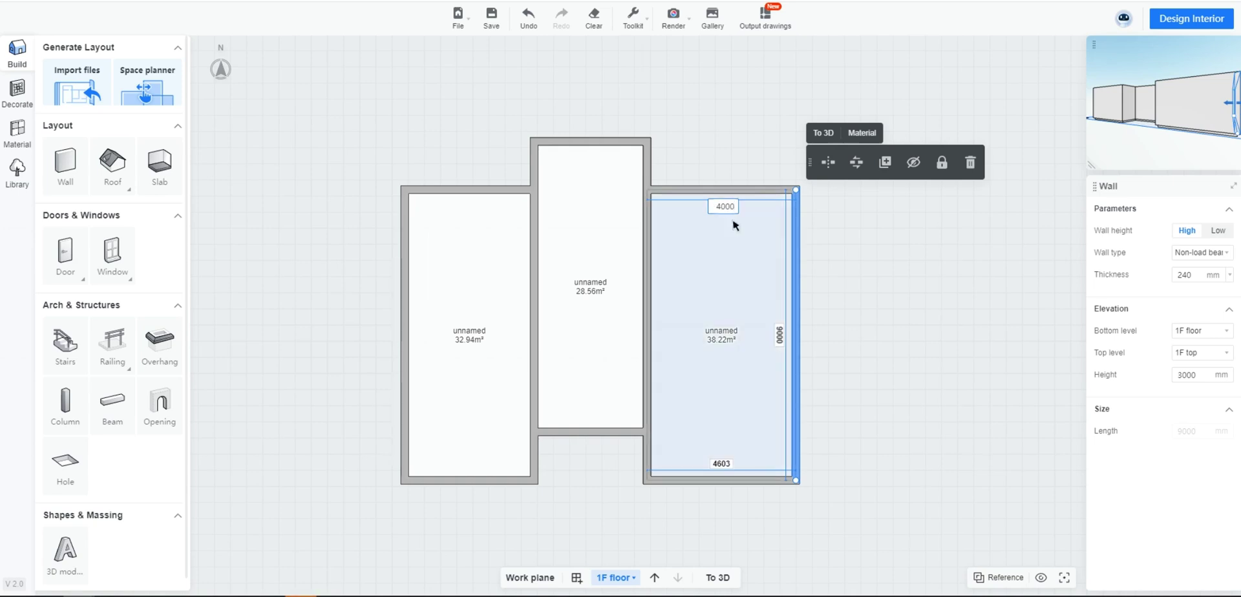
key(Return)
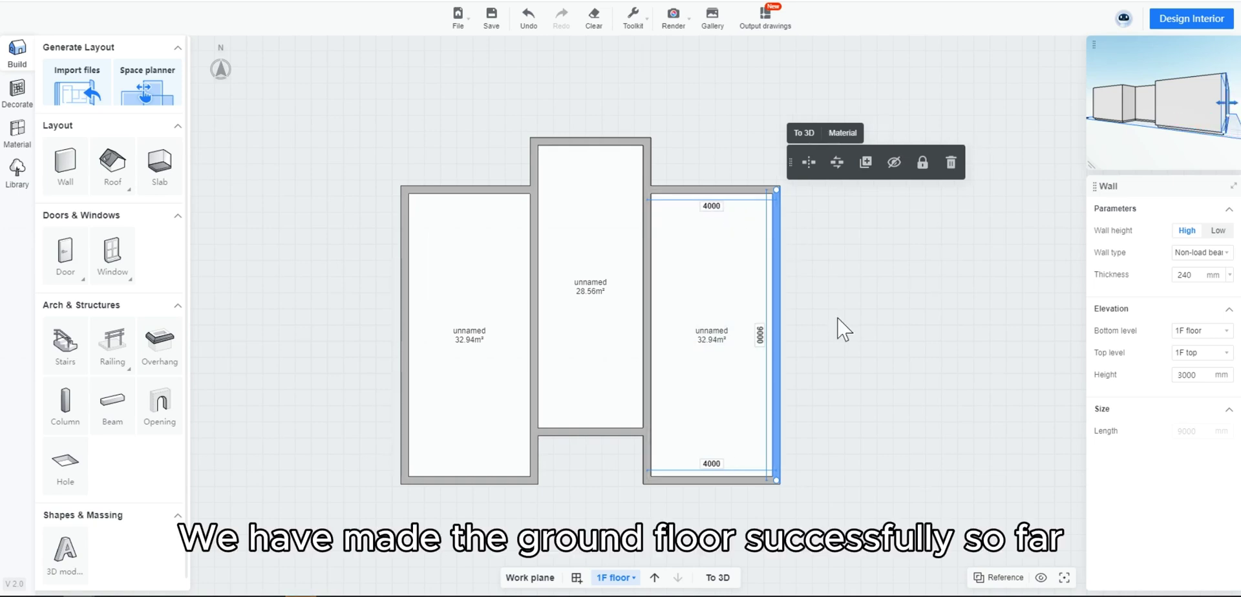
click(863, 328)
Switch to the 3D view and orbit and zoom around the three-room ground floor.
click(722, 580)
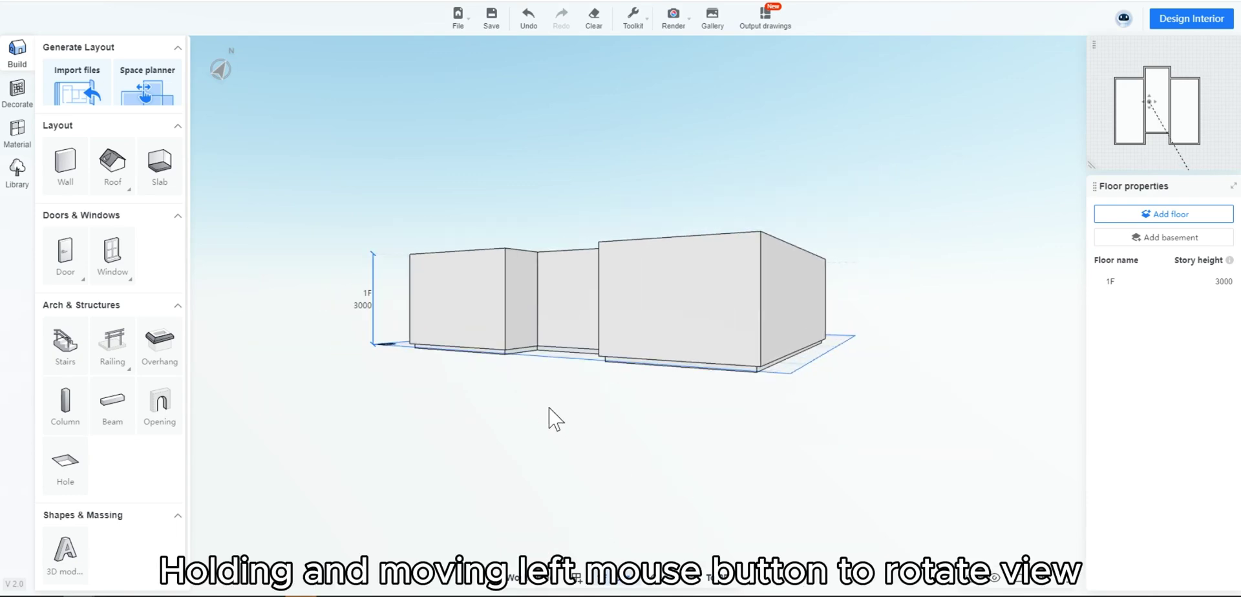
mouse_move(521, 414)
mouse_down()
mouse_move(712, 417)
mouse_move(605, 446)
mouse_move(703, 425)
mouse_up()
mouse_move(784, 406)
right_down()
mouse_move(695, 335)
mouse_move(812, 352)
mouse_move(748, 482)
mouse_move(645, 320)
mouse_move(778, 407)
mouse_move(676, 409)
right_up()
scroll(709, 420, down, 2)
scroll(784, 414, down, 3)
scroll(781, 414, up, 2)
scroll(781, 412, down, 1)
scroll(779, 427, up, 2)
mouse_move(782, 456)
mouse_down()
mouse_move(569, 507)
mouse_move(582, 507)
mouse_move(653, 504)
mouse_move(558, 462)
mouse_move(687, 456)
mouse_up()
scroll(689, 450, down, 2)
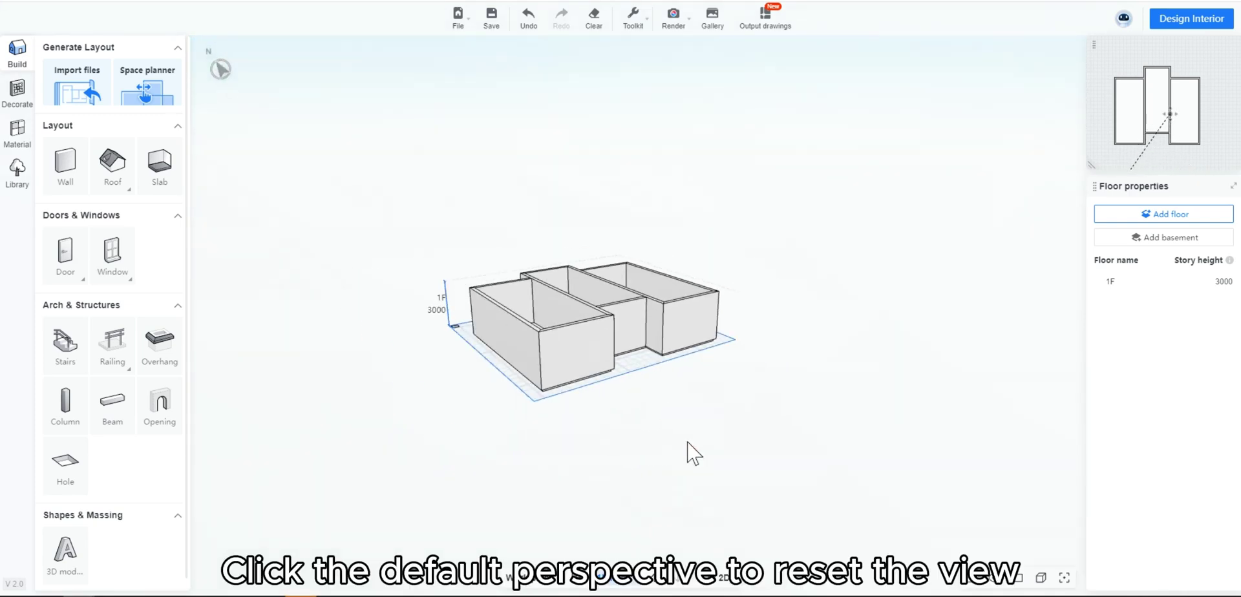
scroll(687, 450, up, 3)
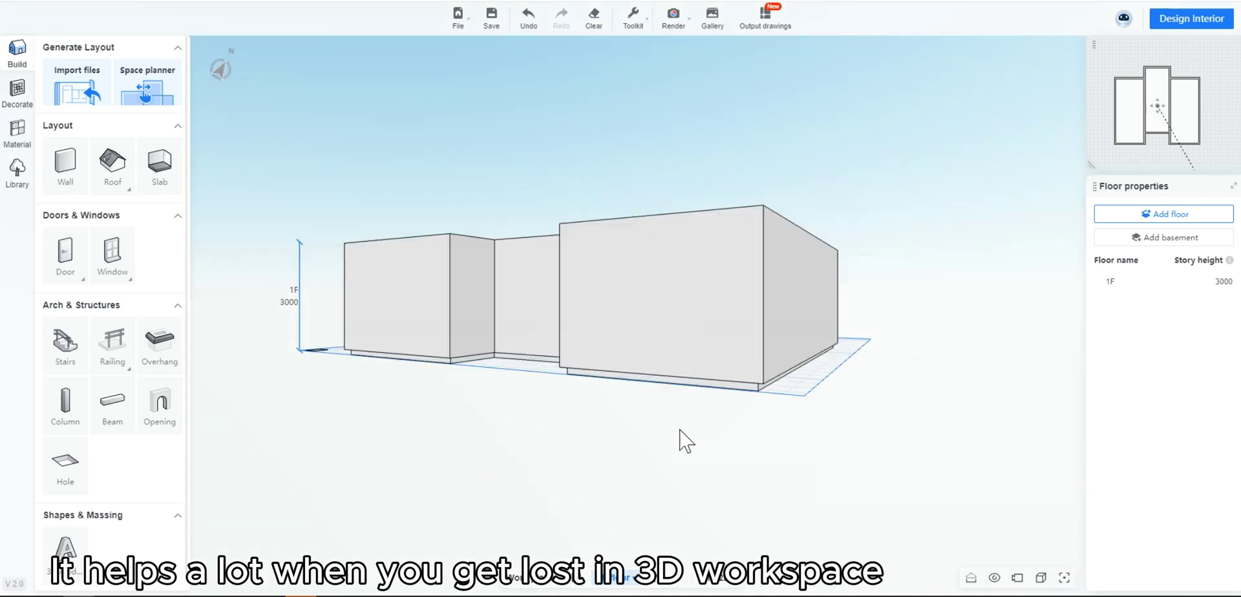
Add a second storey, 2F, copied from the 1F ground floor.
key(space)
mouse_move(609, 429)
mouse_down()
mouse_move(940, 403)
mouse_move(886, 390)
mouse_up()
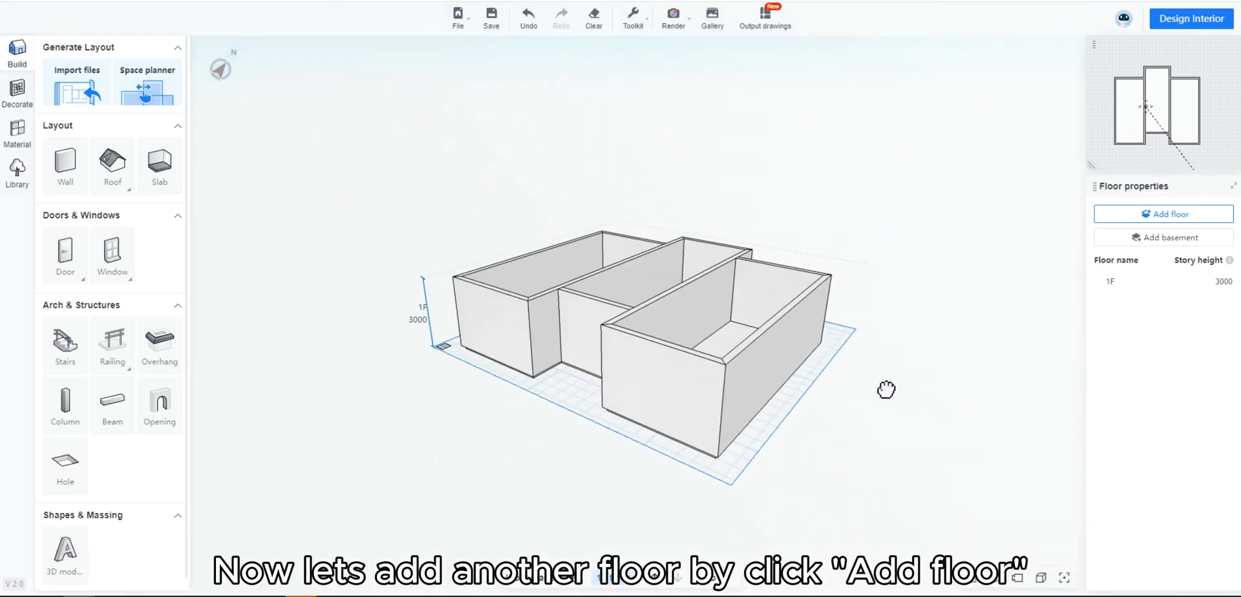
click(1166, 218)
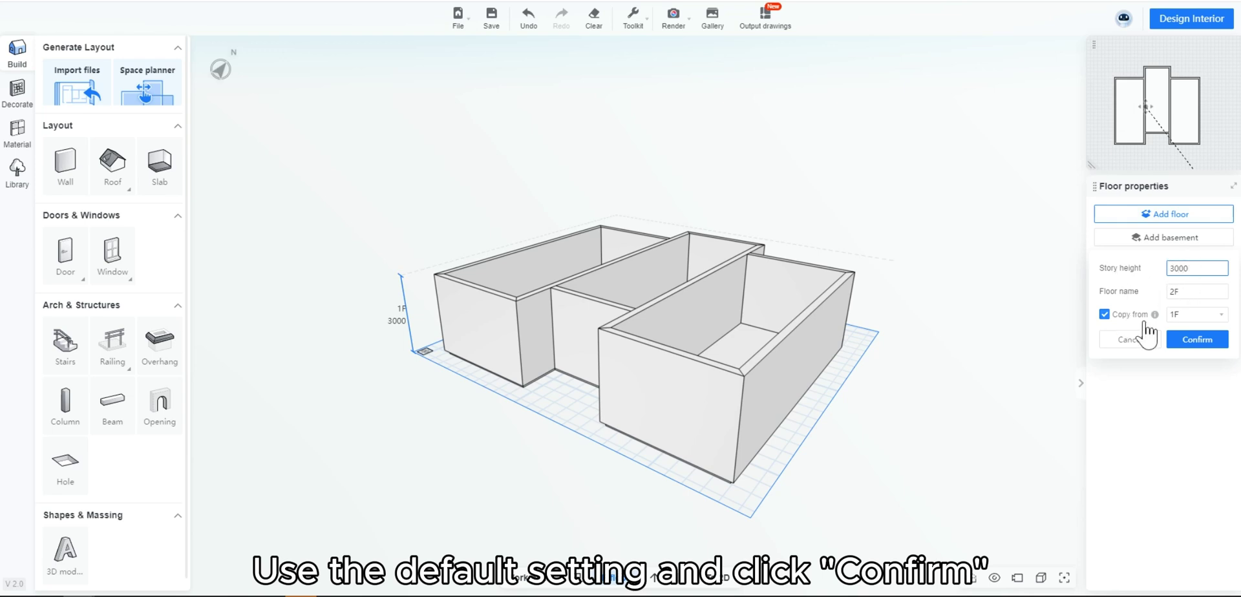
click(1202, 341)
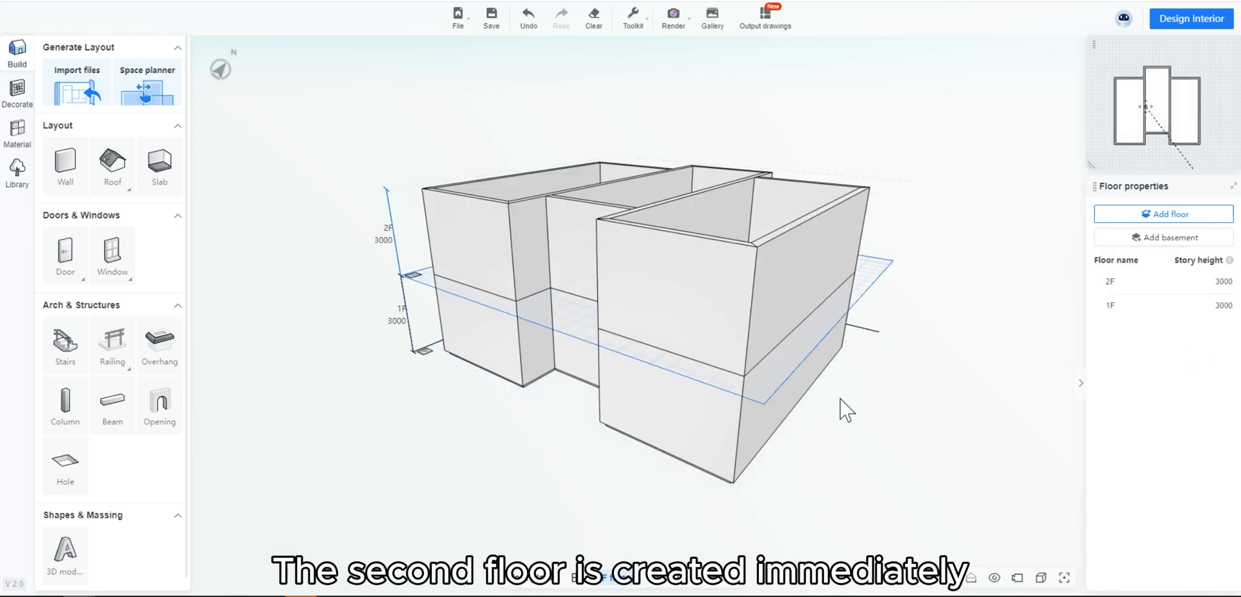
mouse_move(846, 410)
mouse_down()
mouse_move(929, 424)
mouse_move(914, 468)
mouse_move(950, 459)
mouse_move(912, 482)
mouse_move(759, 498)
mouse_move(878, 469)
mouse_move(833, 446)
mouse_up()
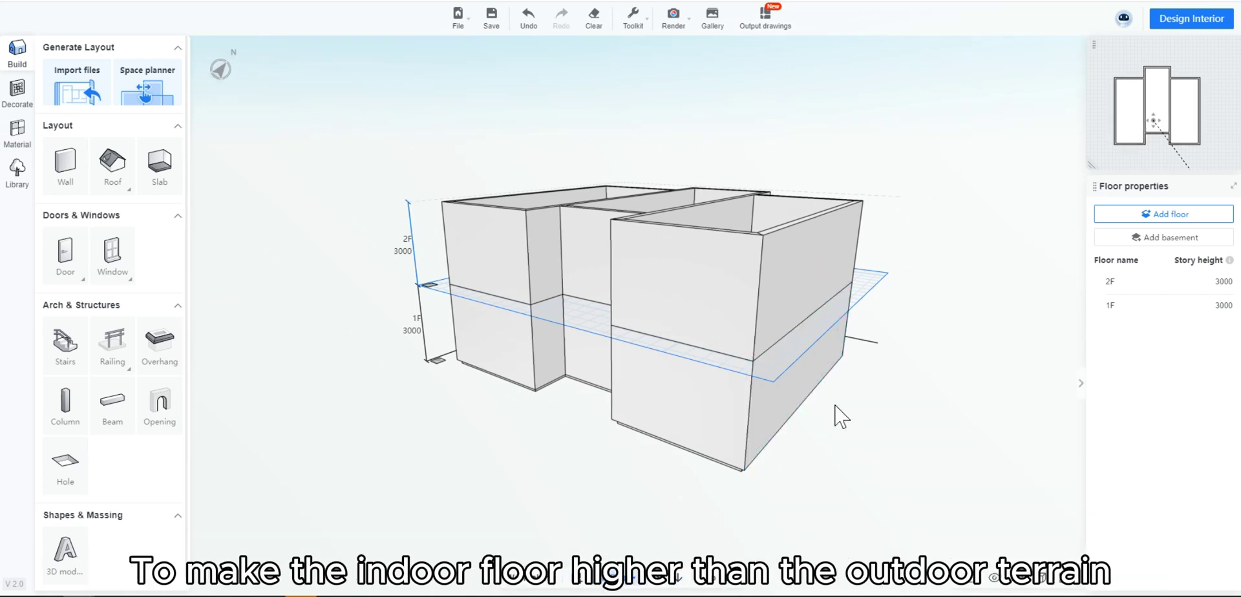
mouse_move(836, 415)
mouse_down()
mouse_move(881, 418)
mouse_move(866, 410)
mouse_up()
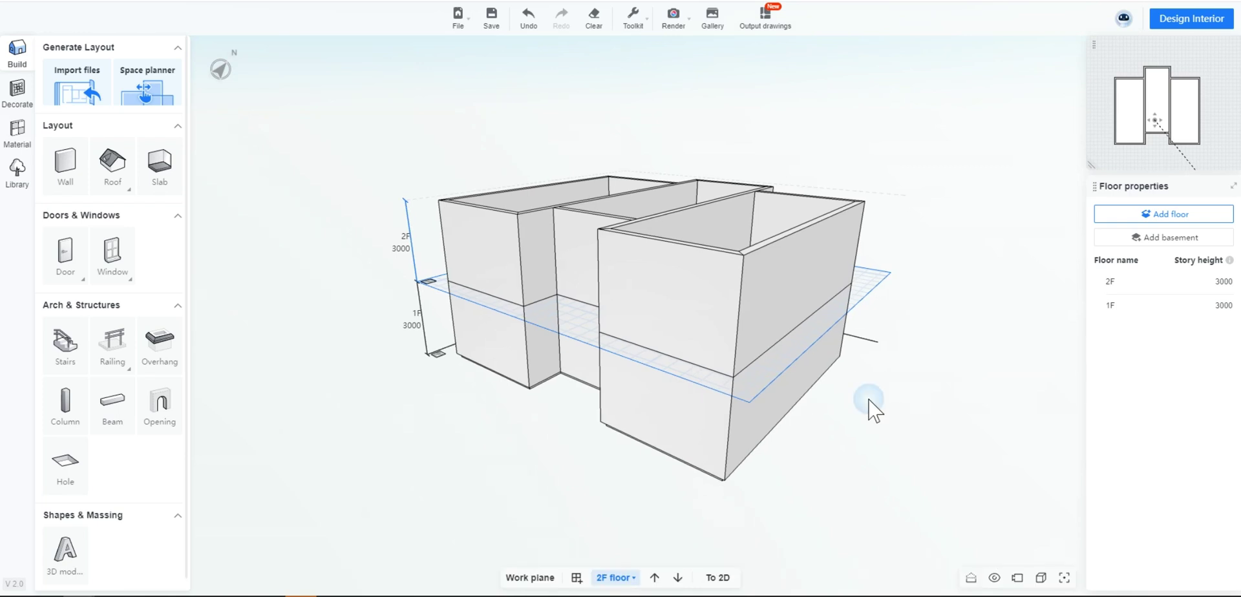
Add a 600 mm lower level beneath the ground floor as Terrain.
click(1177, 241)
text(600)
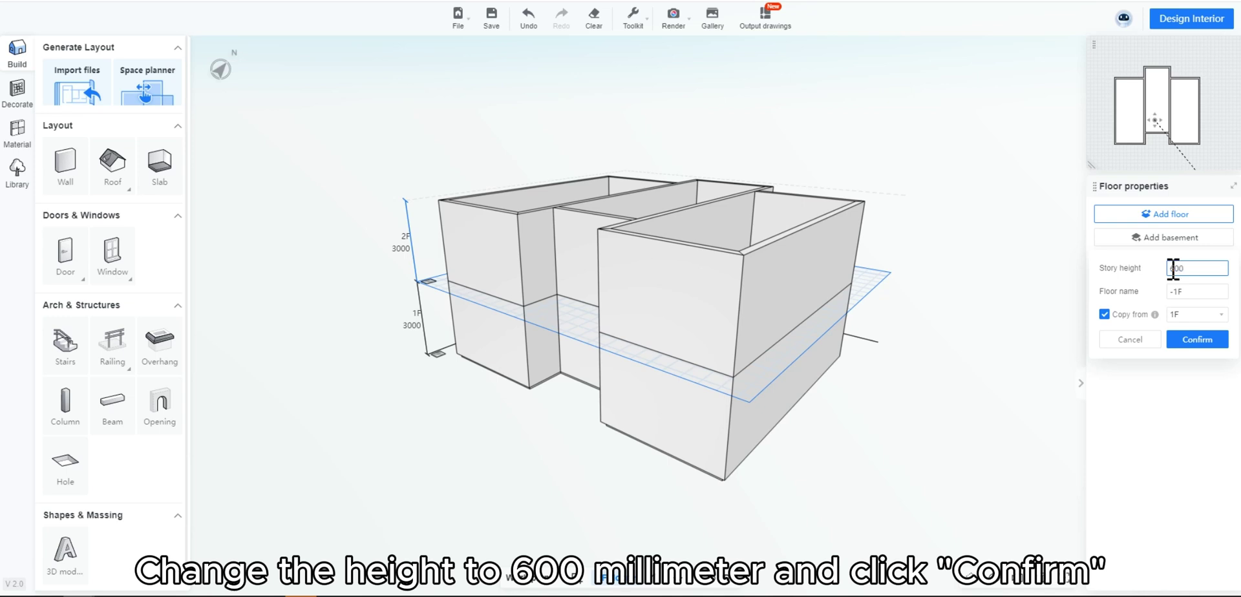
click(1194, 341)
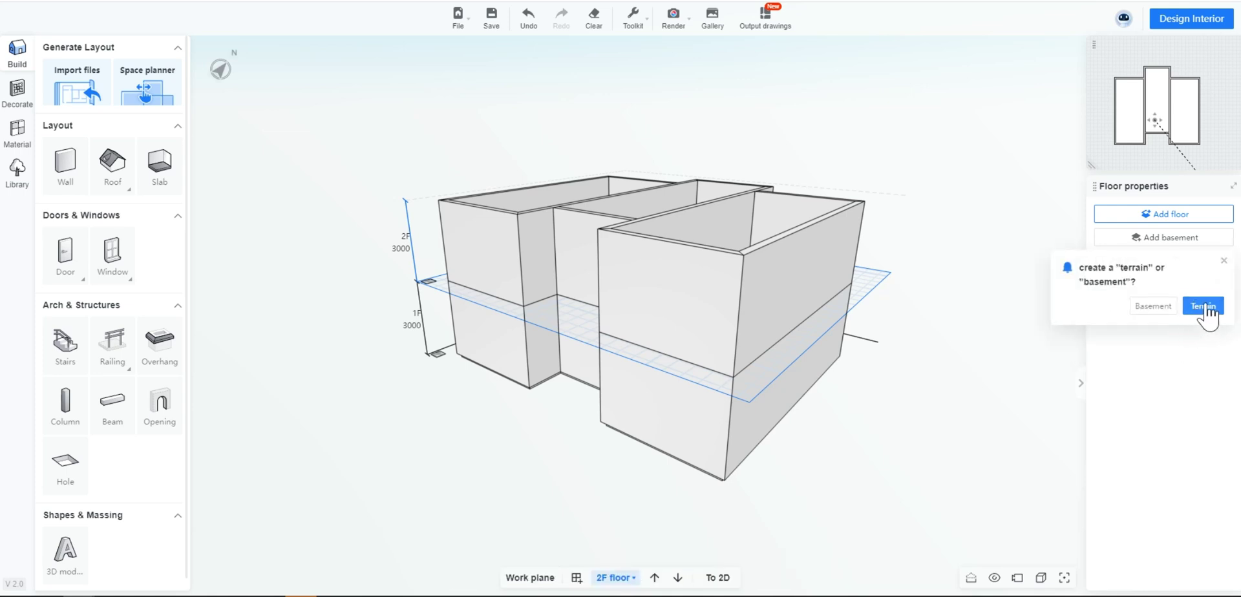
click(1205, 305)
click(1206, 305)
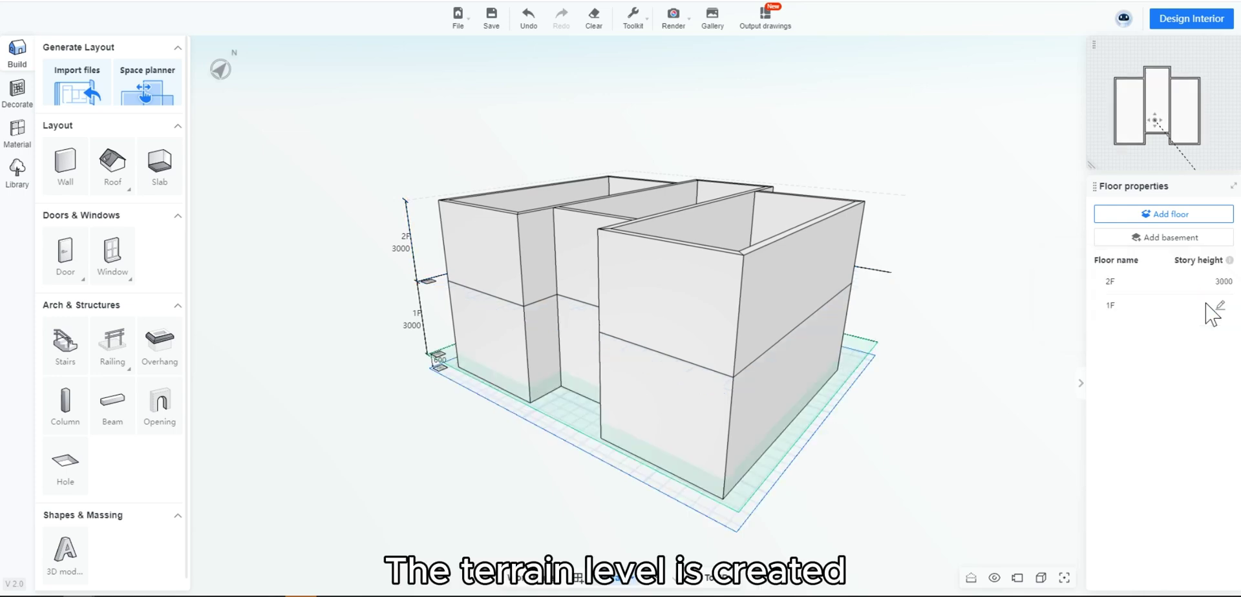
Move the work plane up to 2F and back down to ground level while orbiting.
click(621, 579)
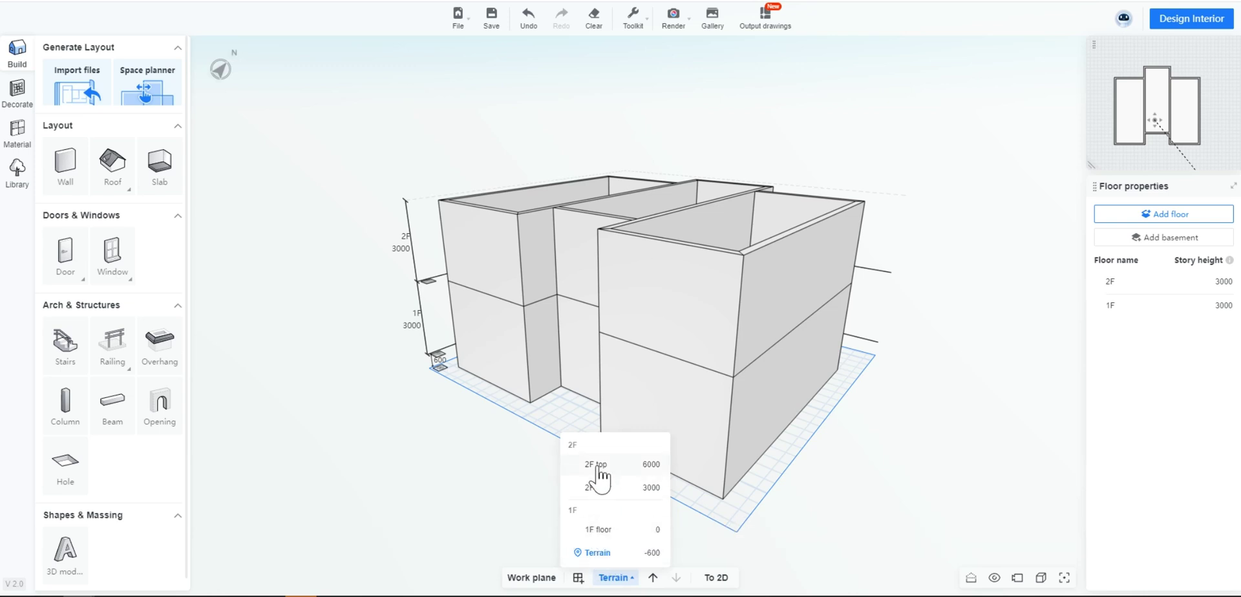
drag(476, 471, 766, 453)
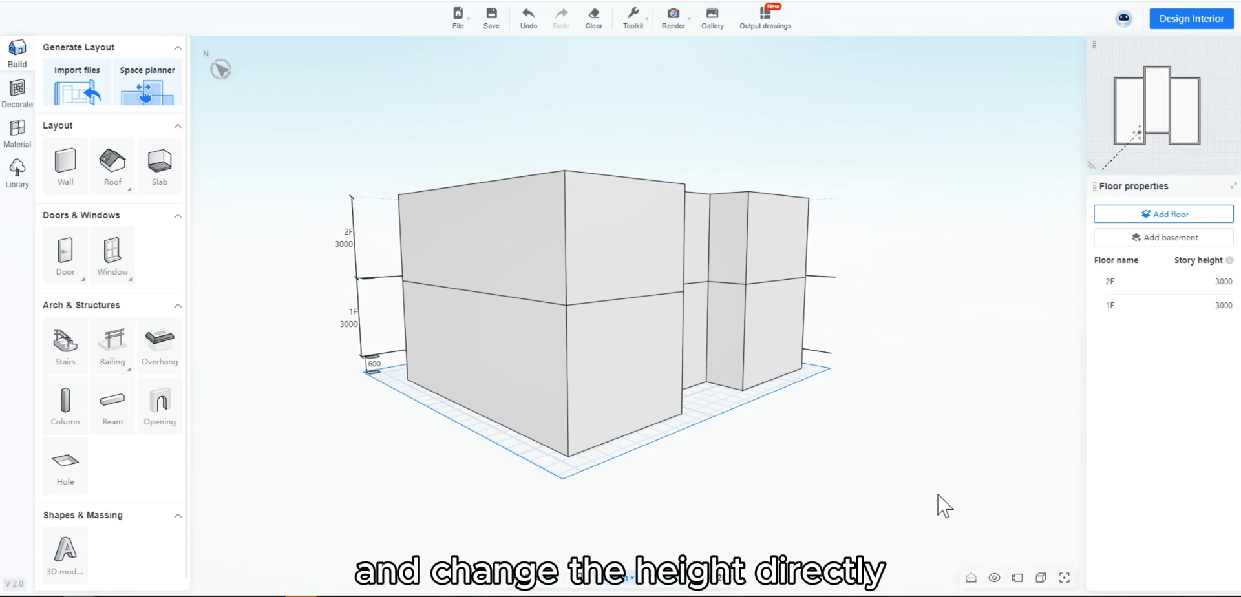
mouse_move(944, 500)
mouse_down()
mouse_move(826, 491)
mouse_move(778, 501)
mouse_up()
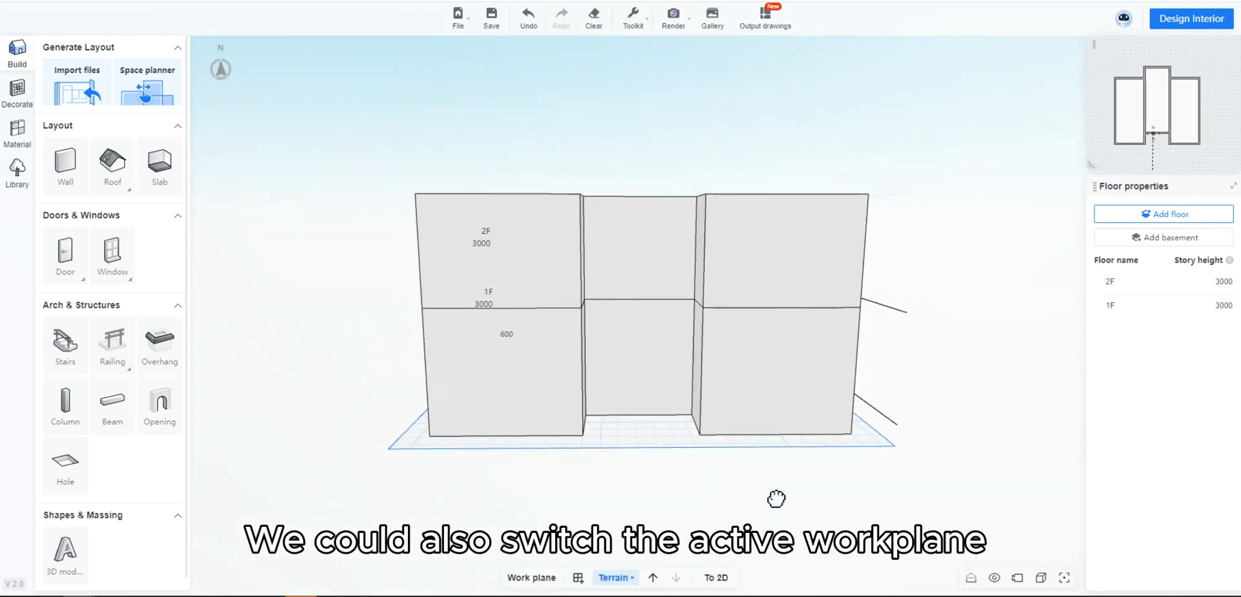
click(653, 577)
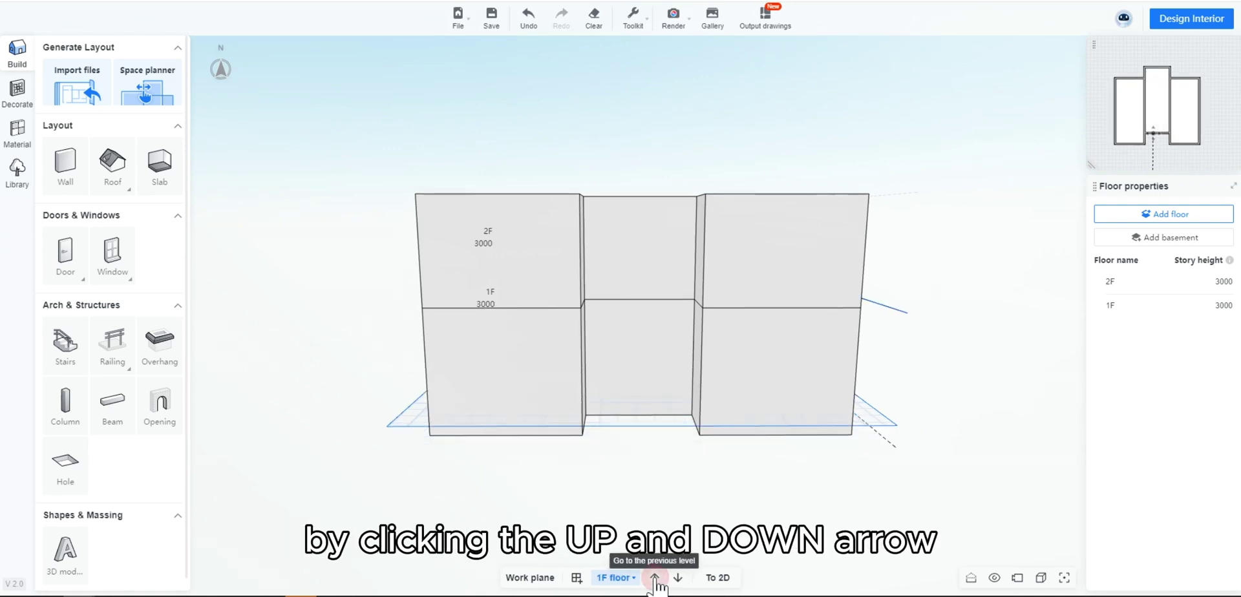
drag(556, 492, 653, 481)
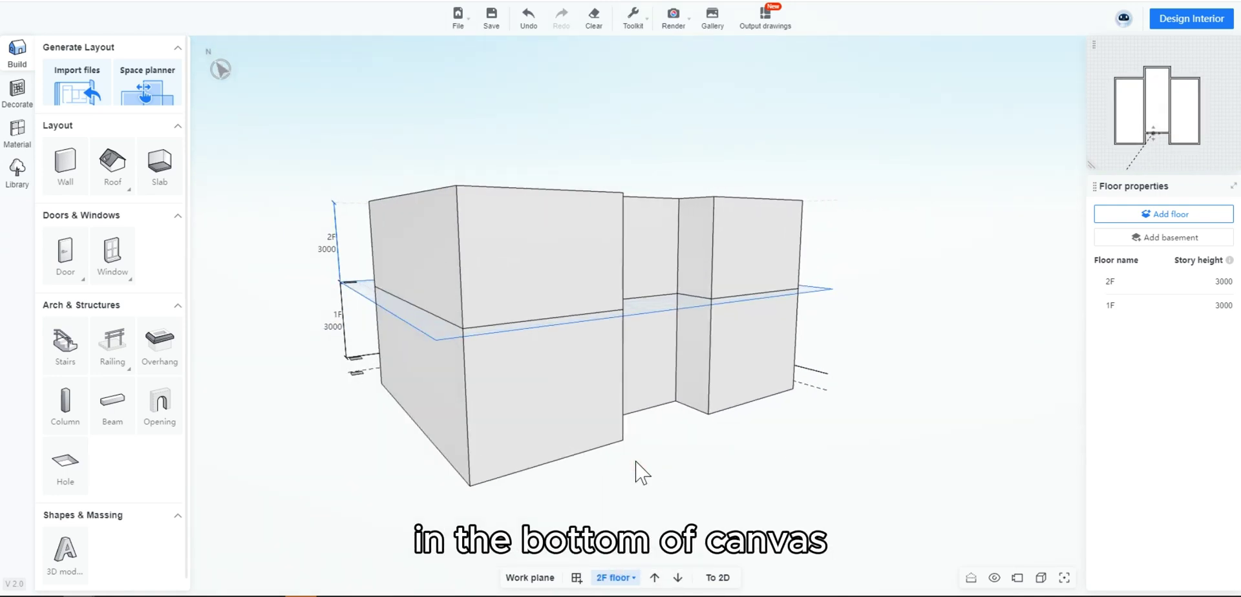
click(675, 572)
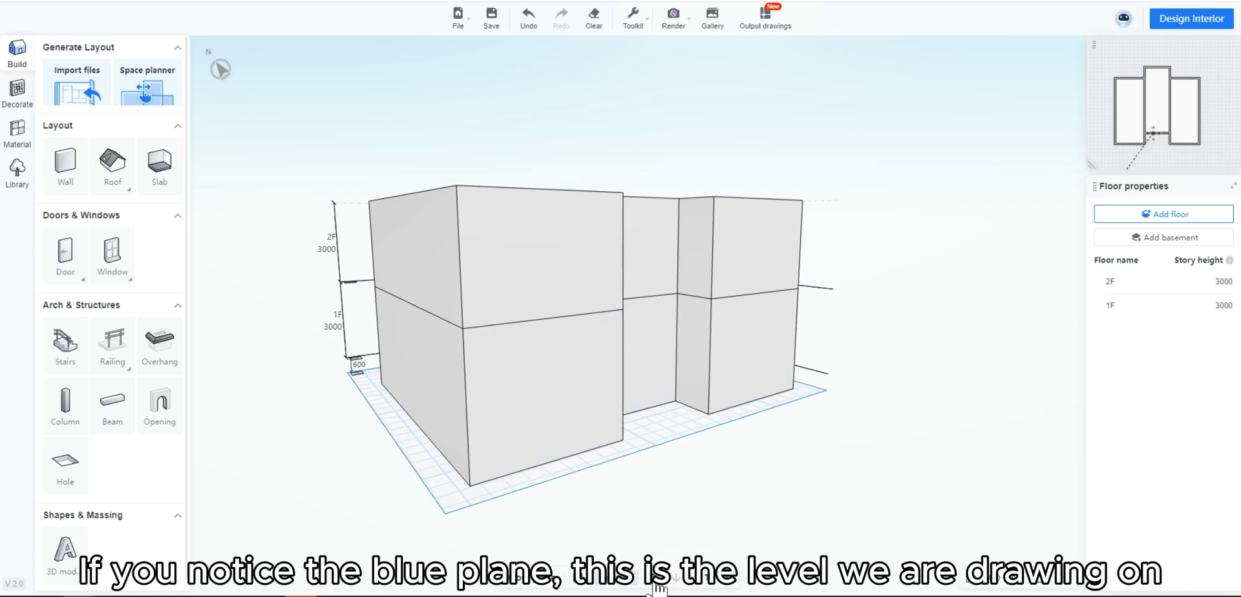
mouse_move(801, 471)
mouse_down()
mouse_move(650, 480)
mouse_move(656, 471)
mouse_up()
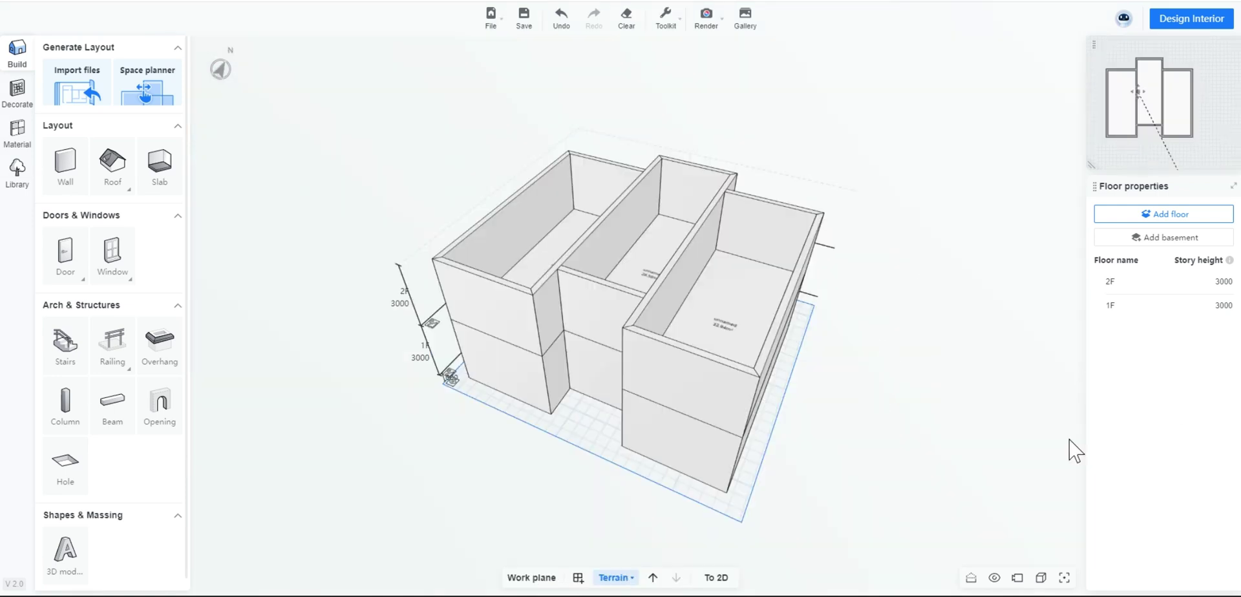
Set up a rectangle slab on the 1F floor level in the 2D plan.
drag(487, 517, 457, 489)
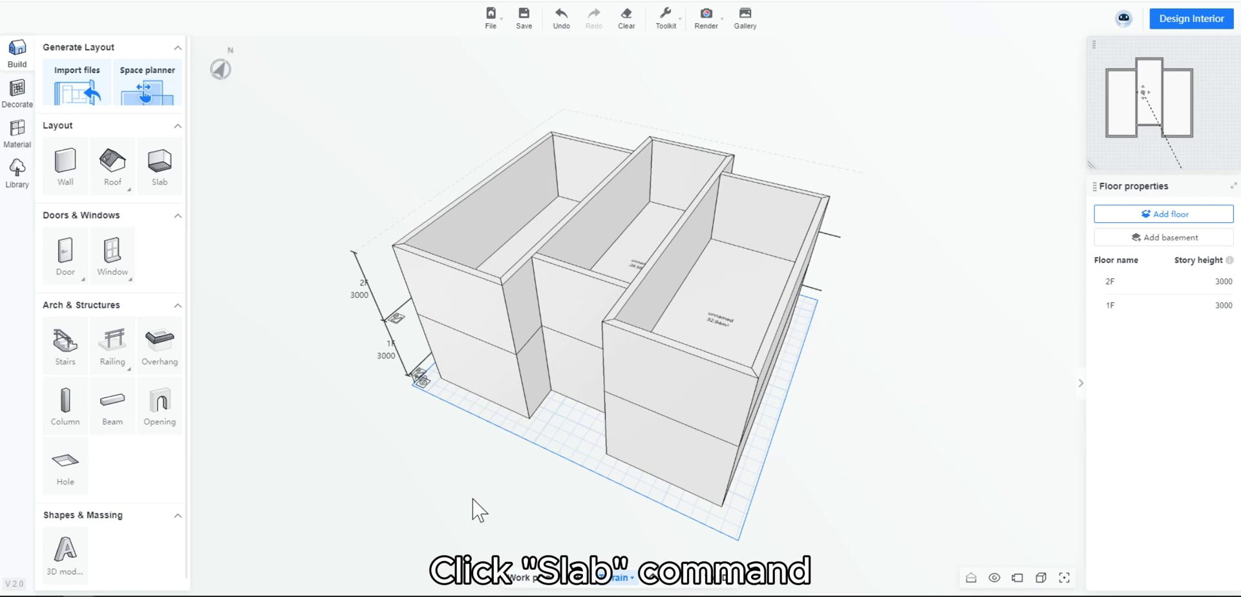
click(164, 184)
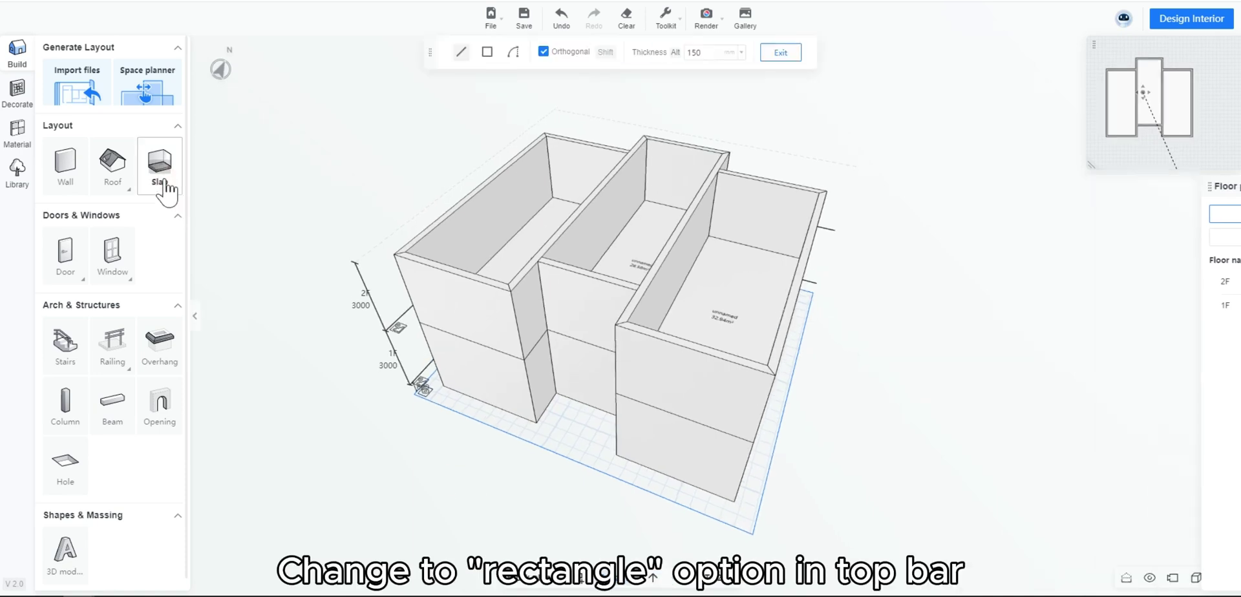
click(488, 55)
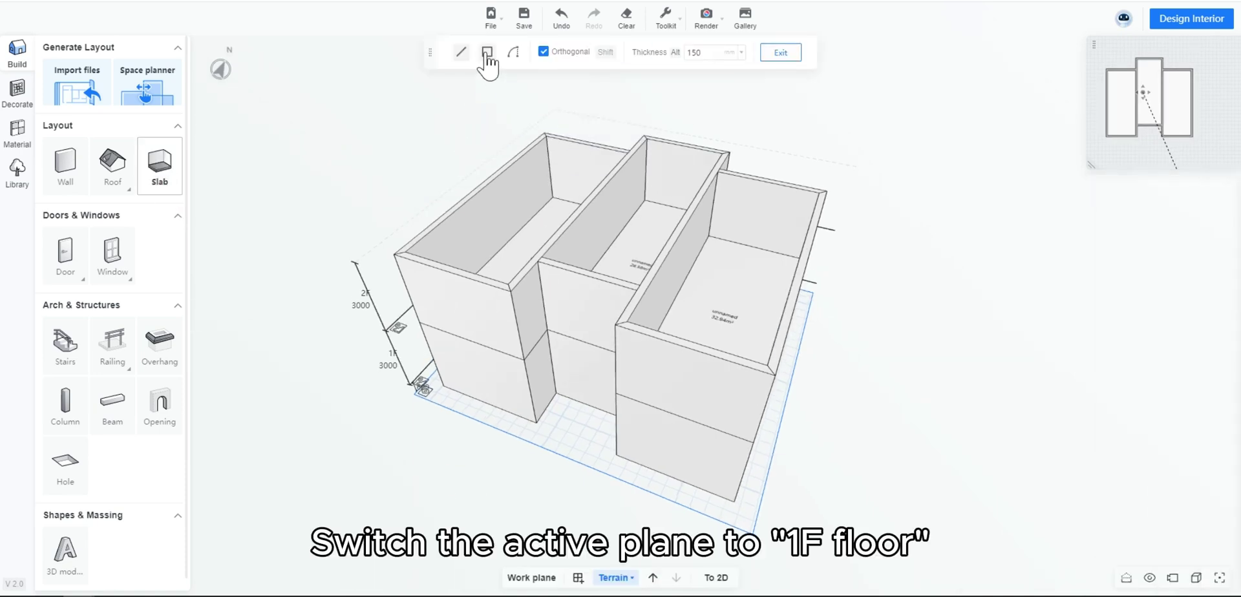
click(614, 578)
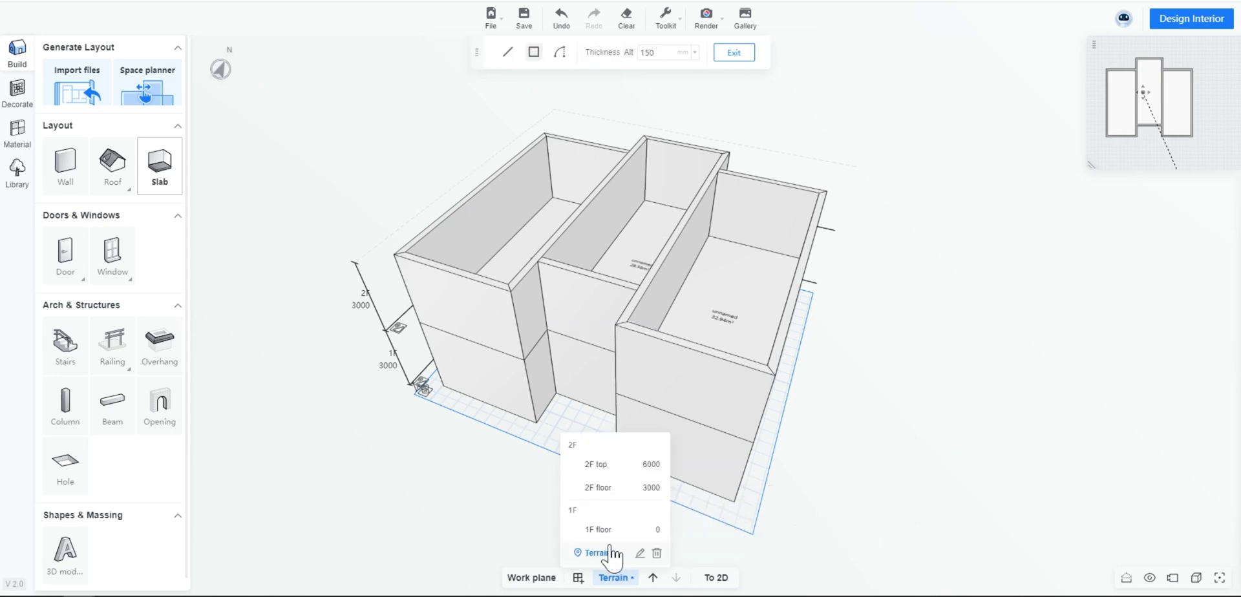
click(598, 530)
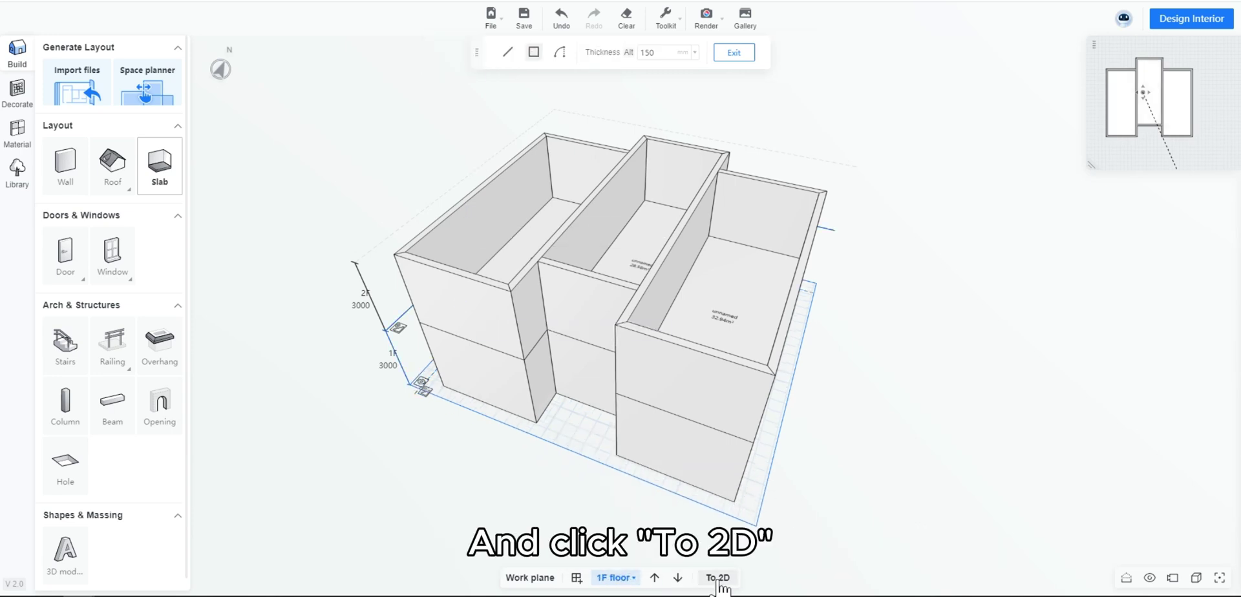
click(717, 577)
scroll(527, 486, up, 3)
scroll(549, 478, up, 2)
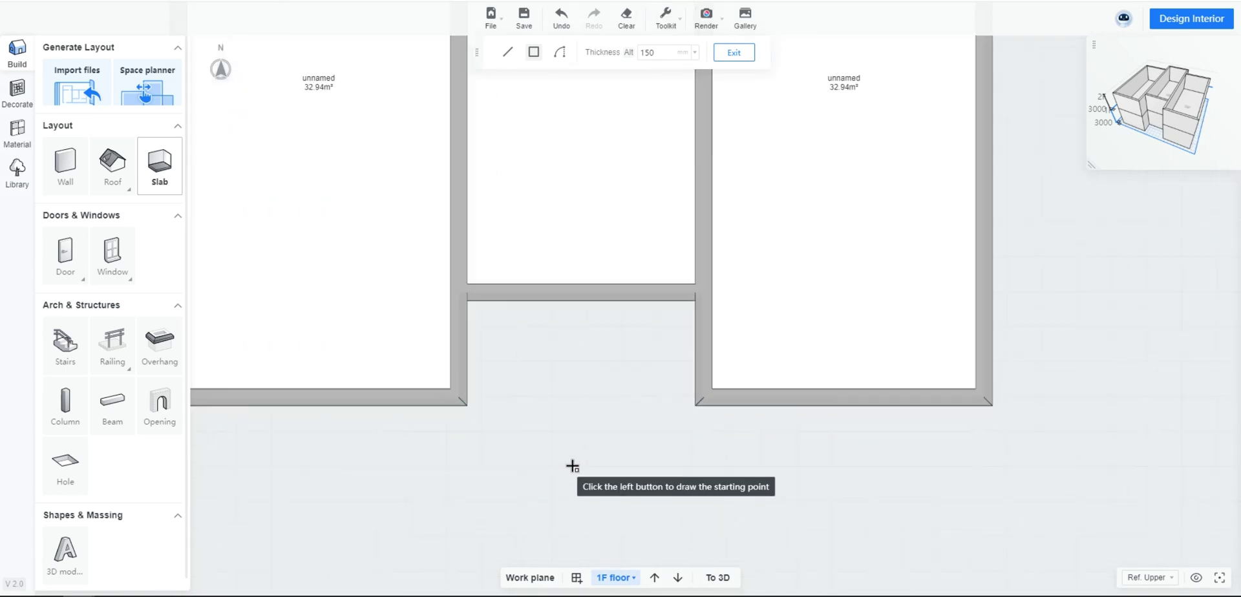
scroll(614, 446, up, 1)
Draw the porch slab between the front wings' wall corners and check it in 3D.
click(695, 406)
key(Return)
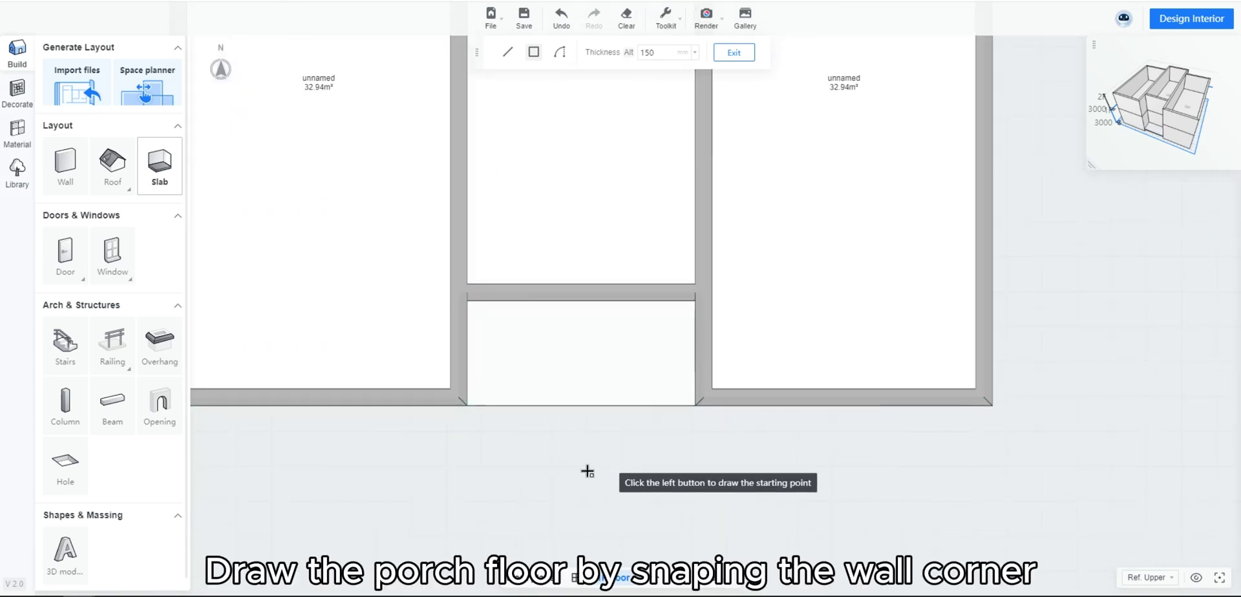
key(Escape)
click(717, 578)
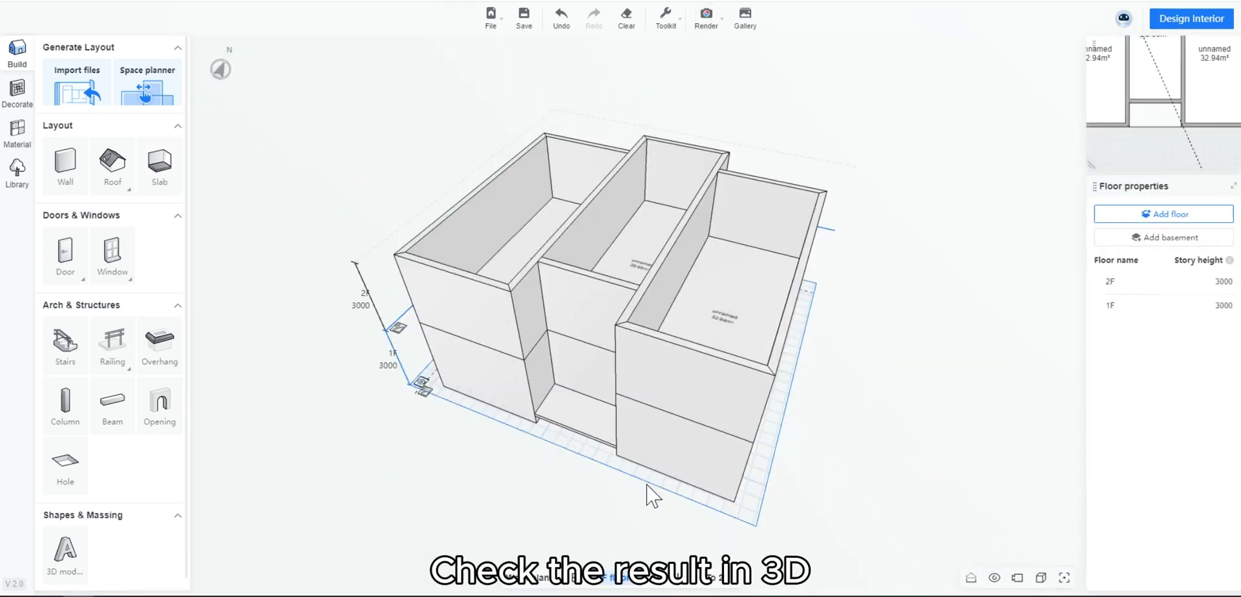
drag(647, 494, 531, 460)
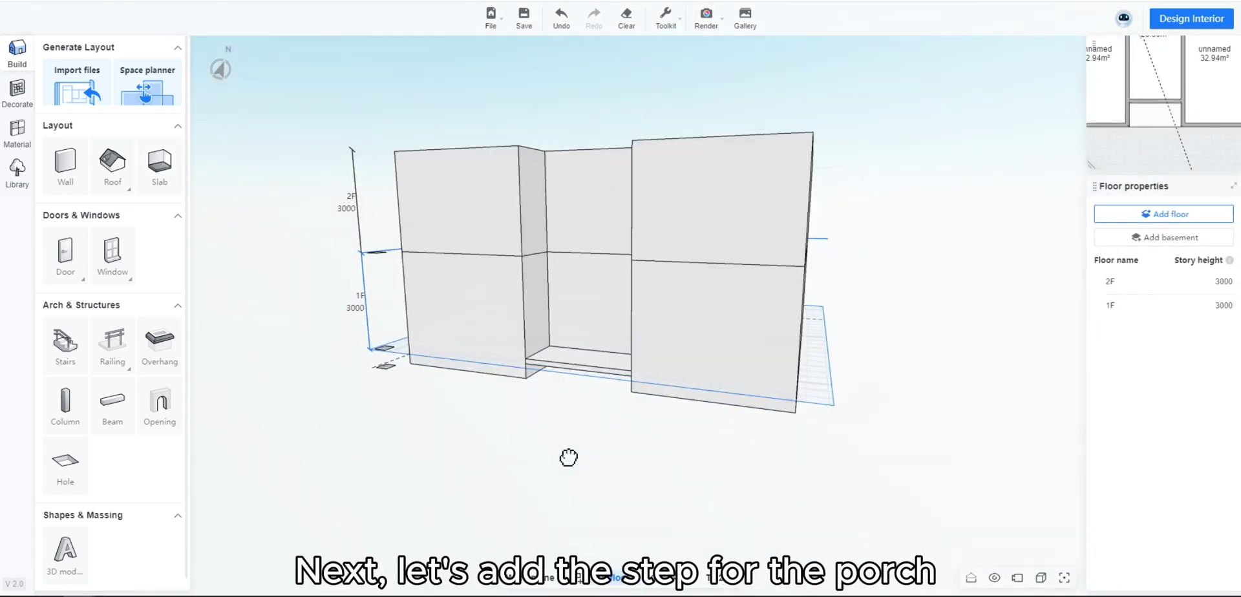
drag(531, 460, 530, 453)
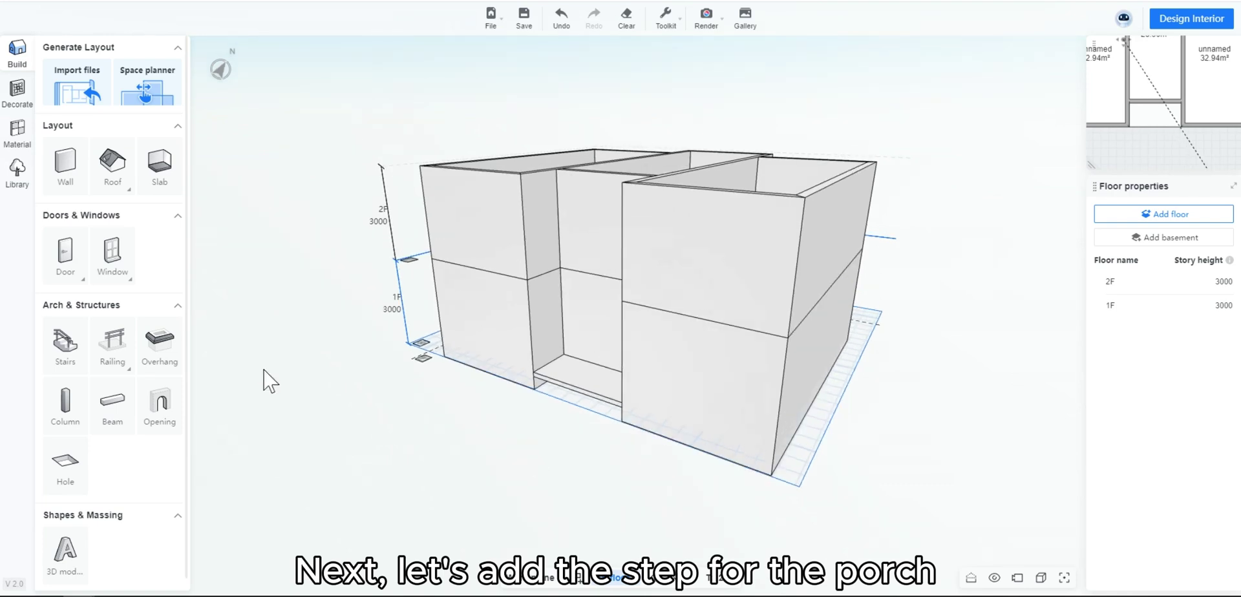
Place a Linear (both) step in front of the porch on the Terrain level.
click(611, 577)
click(595, 527)
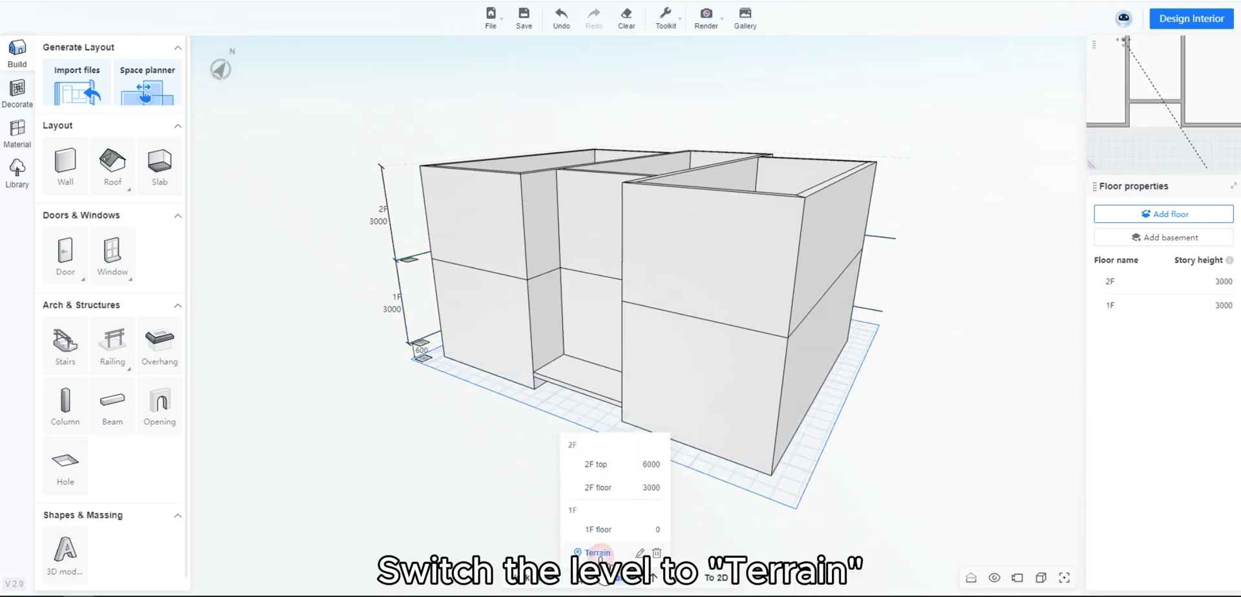
click(71, 360)
click(71, 363)
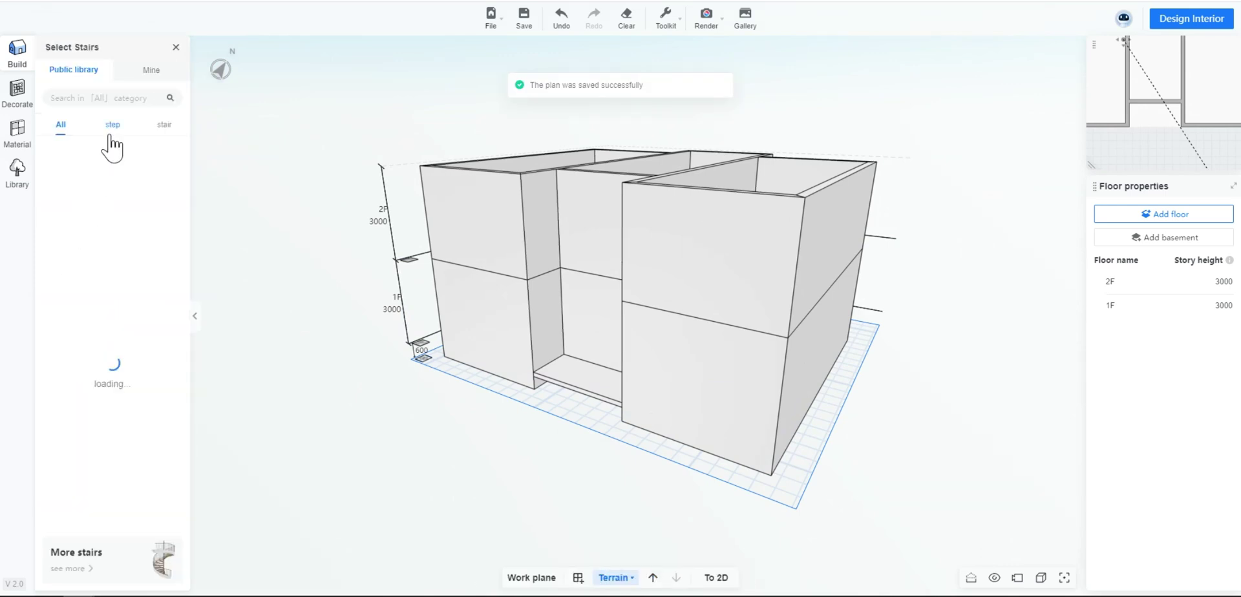
click(112, 126)
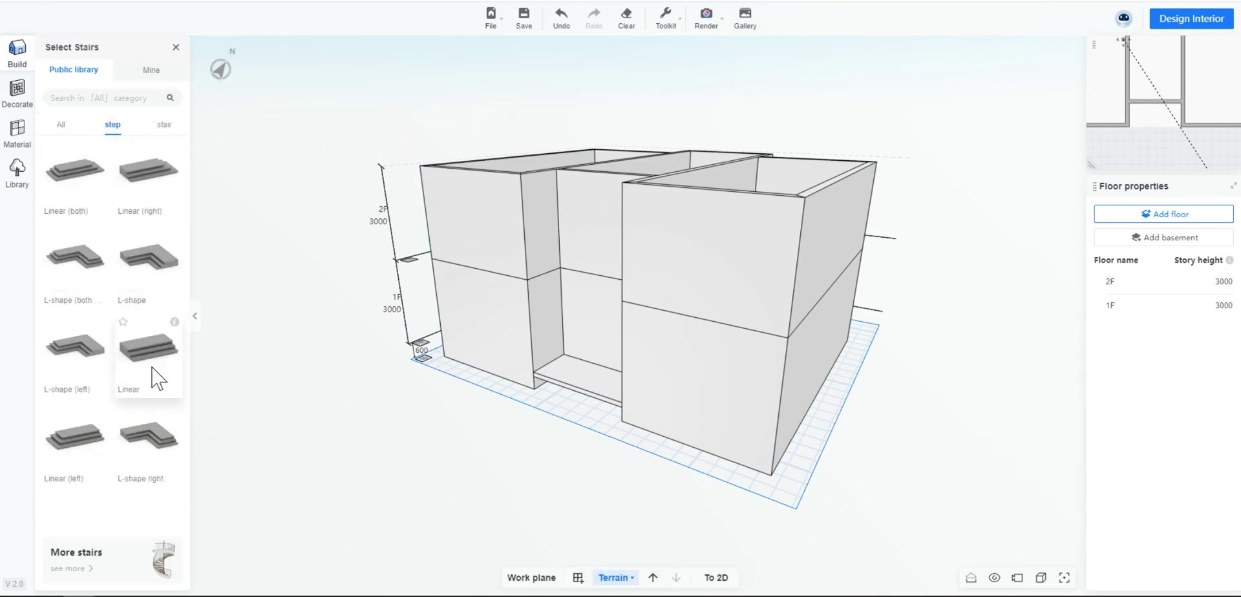
click(68, 187)
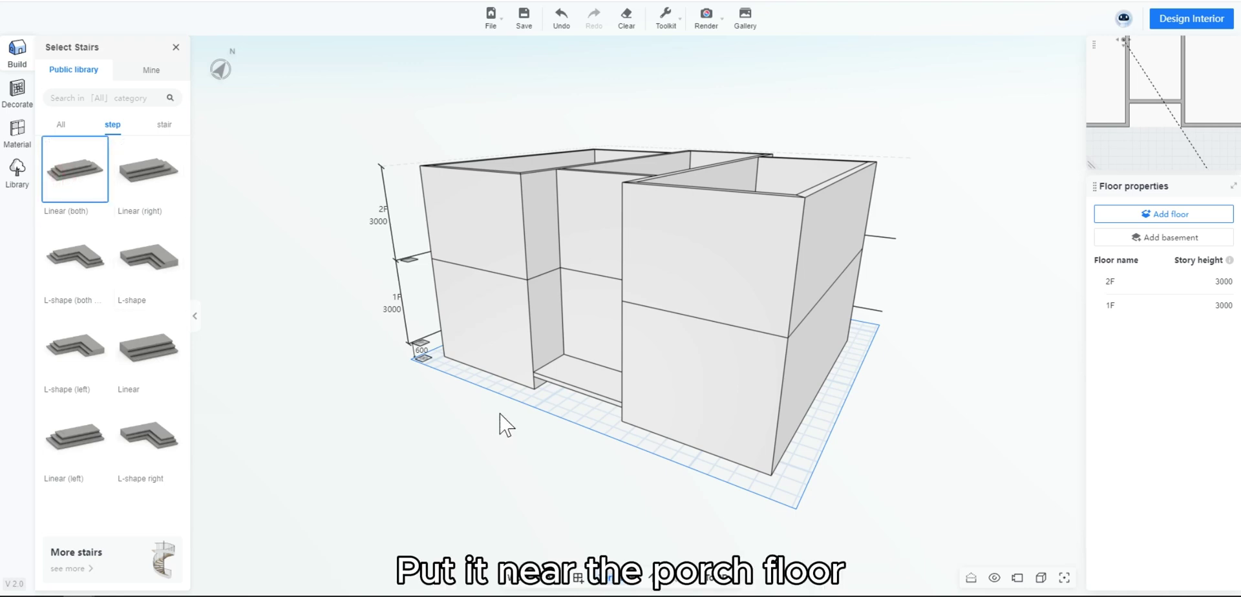
click(562, 421)
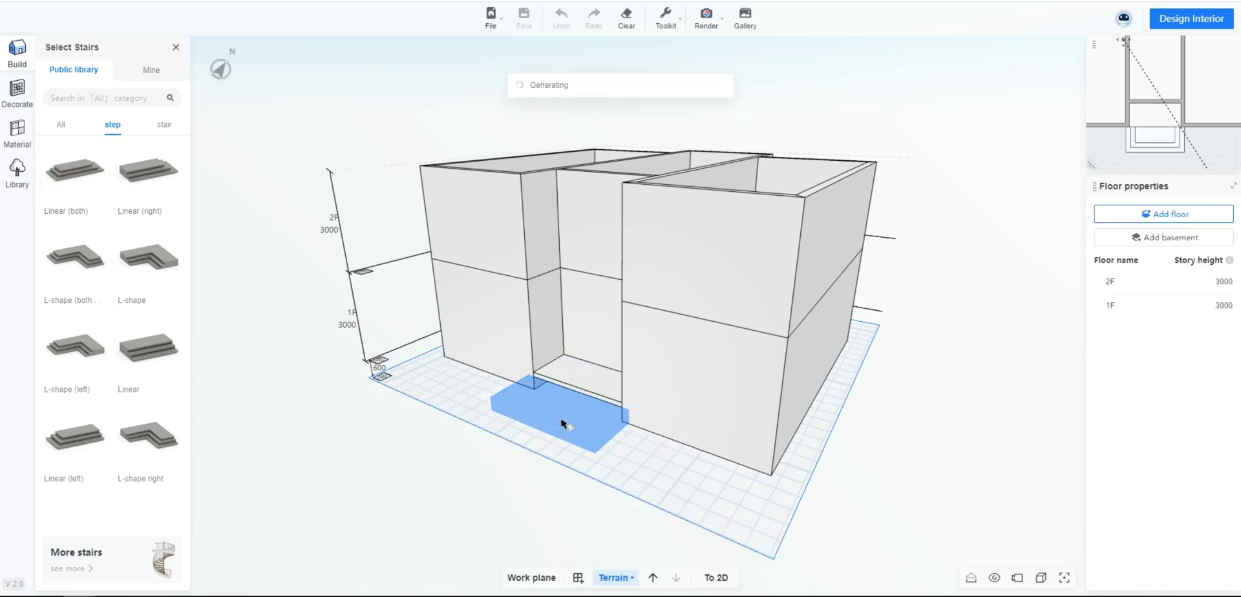
Set the step's top level to the 1F floor.
click(566, 421)
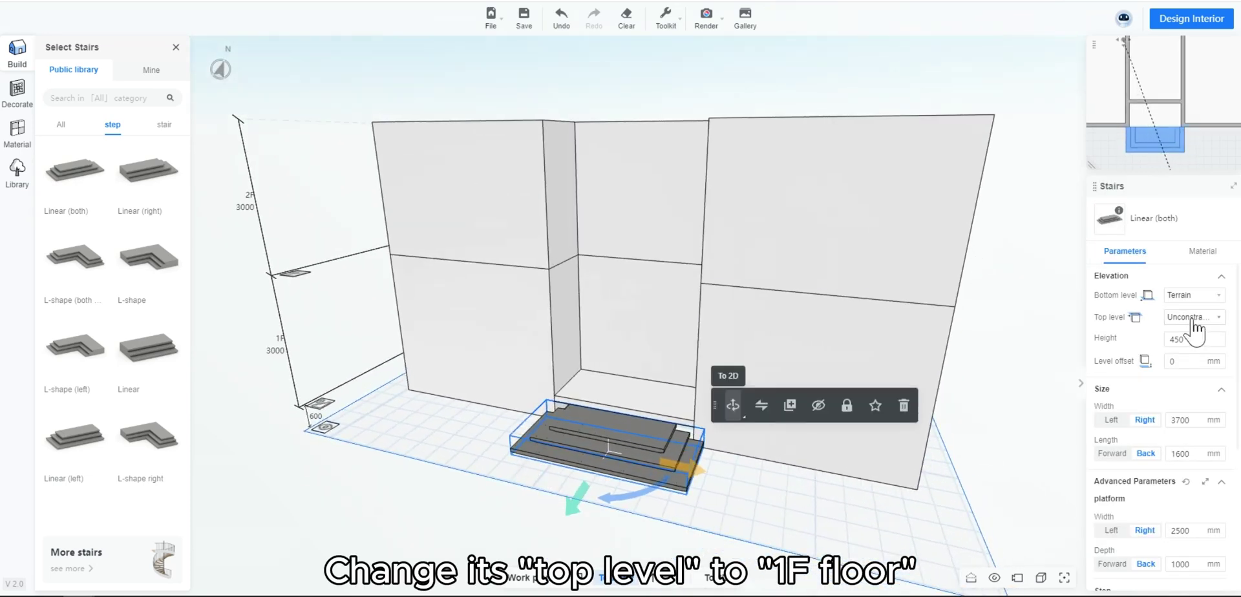
click(1194, 318)
click(1159, 411)
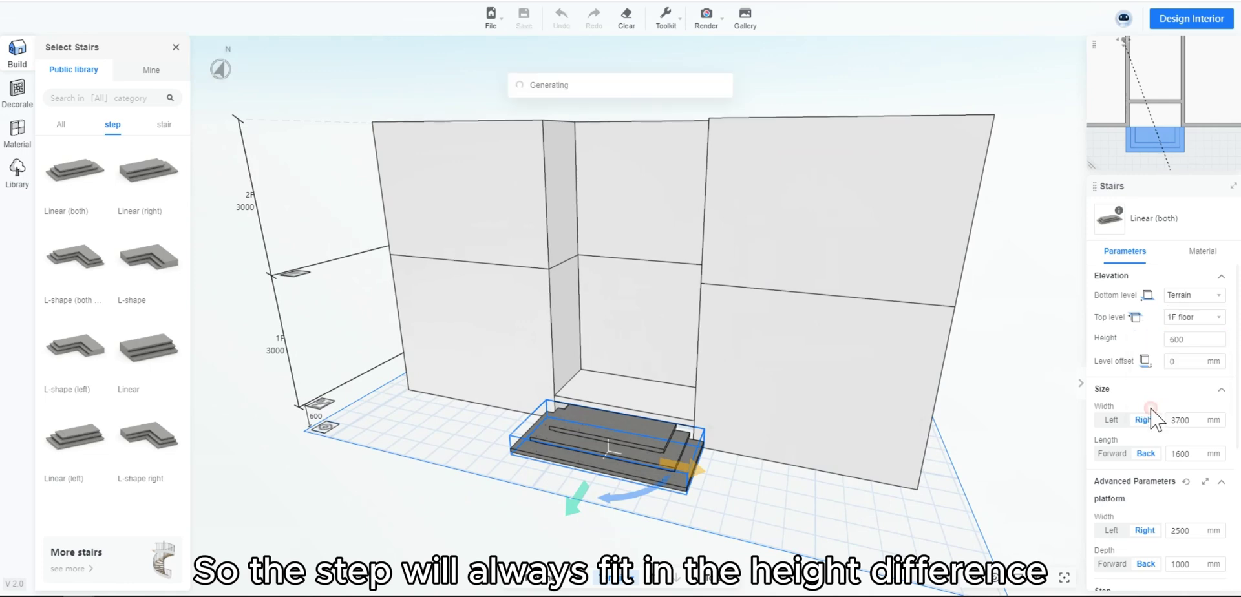
click(457, 493)
mouse_move(457, 492)
mouse_down()
mouse_move(439, 494)
mouse_move(464, 479)
mouse_up()
Drag the step's side and front edges in 2D to 4846 mm wide, 852 mm deep.
click(722, 585)
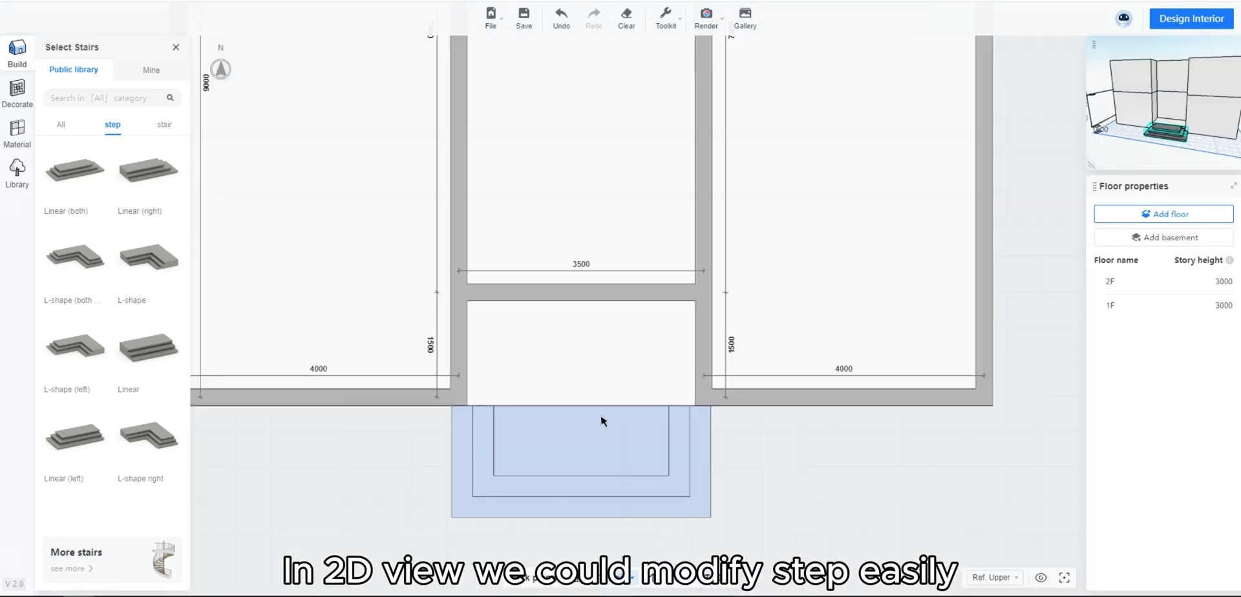
click(582, 459)
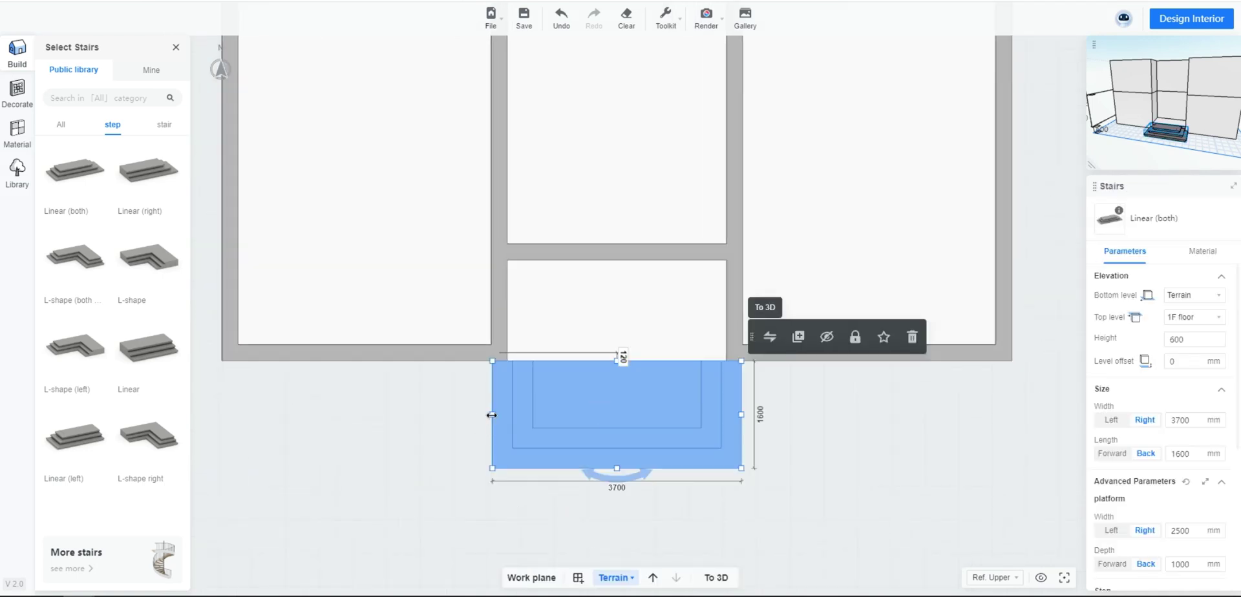
drag(492, 415, 459, 415)
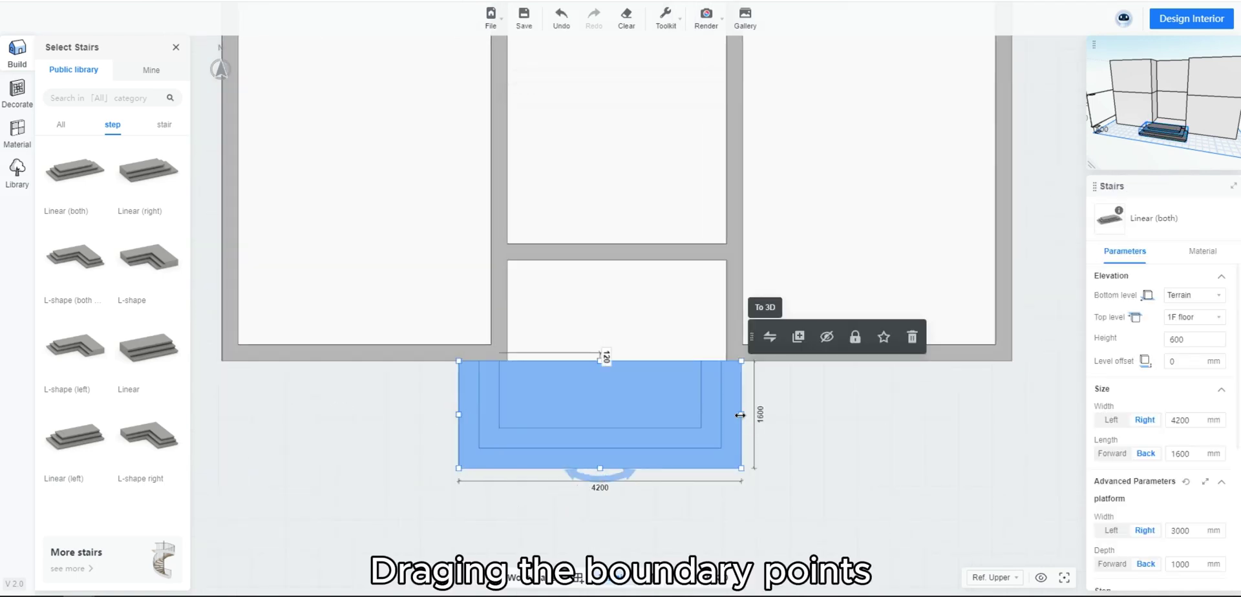
drag(740, 416, 784, 416)
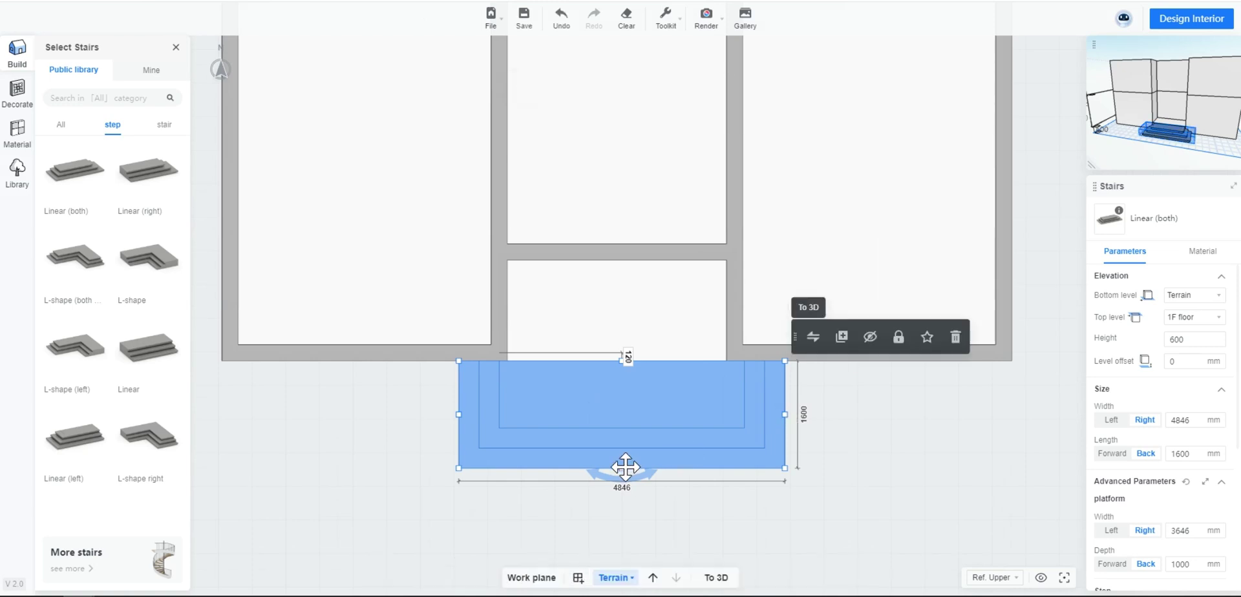
drag(621, 468, 622, 420)
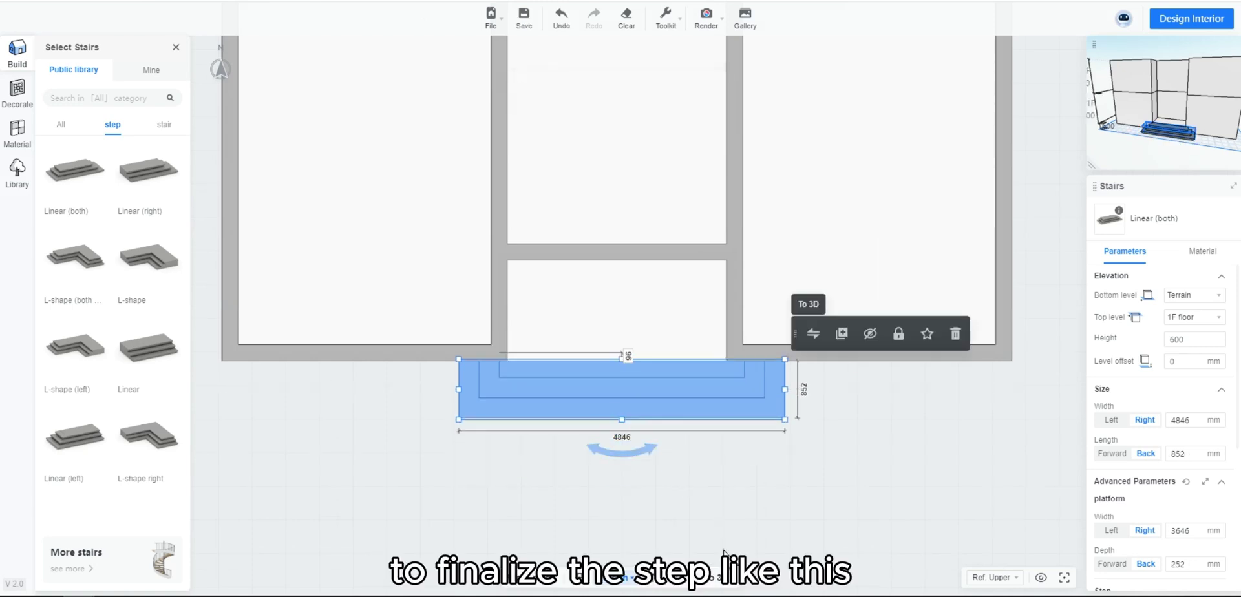
click(716, 583)
click(606, 545)
mouse_move(607, 545)
mouse_down()
mouse_move(507, 523)
mouse_move(653, 535)
mouse_up()
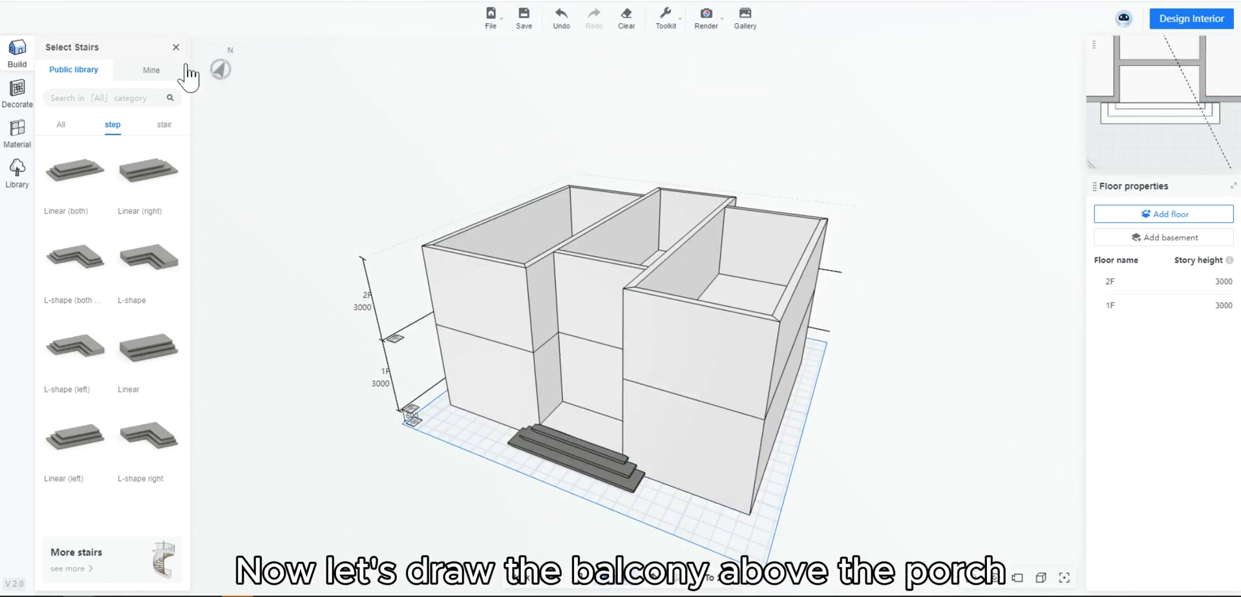
Close the stairs library and work on the 2F floor level in the 2D plan.
click(176, 48)
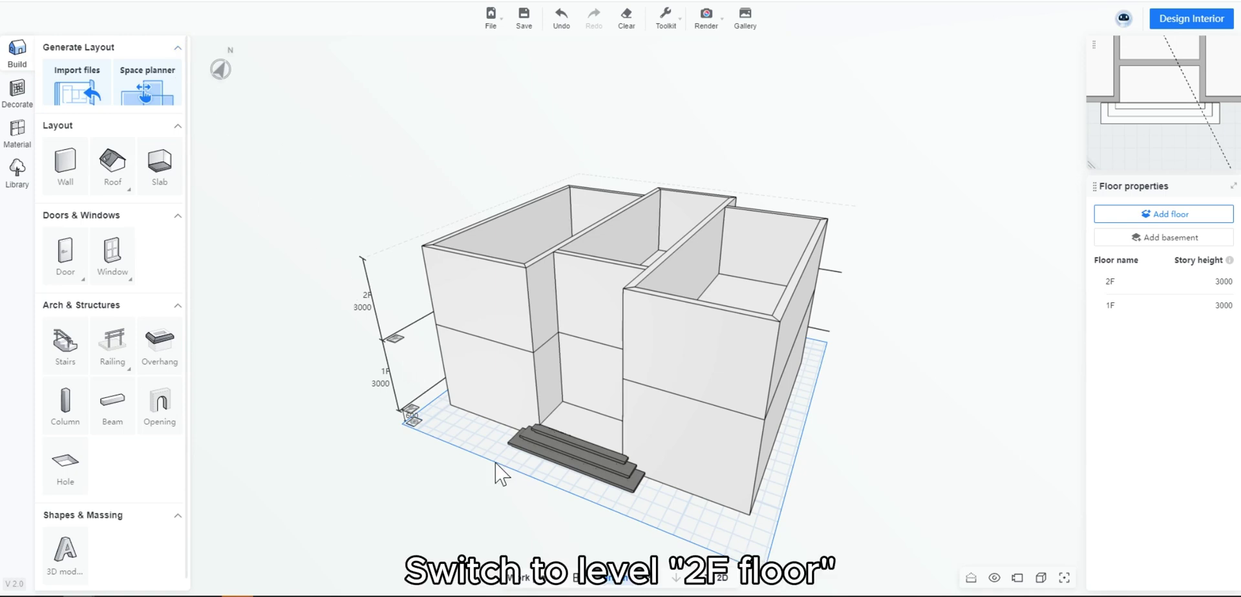
click(617, 580)
click(602, 493)
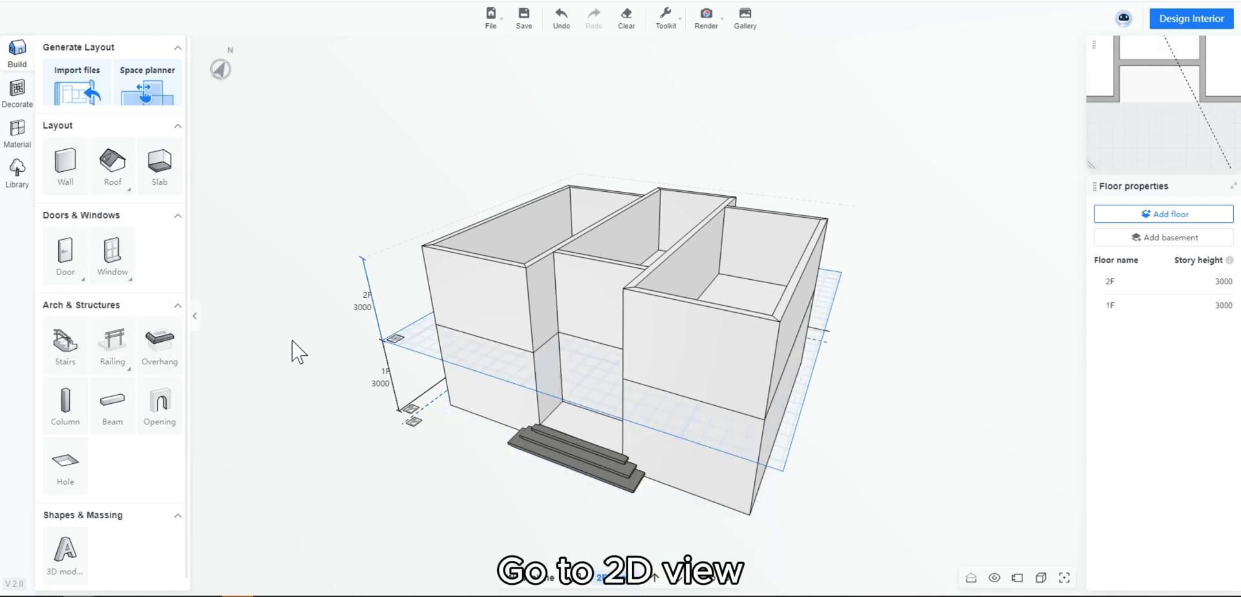
click(718, 578)
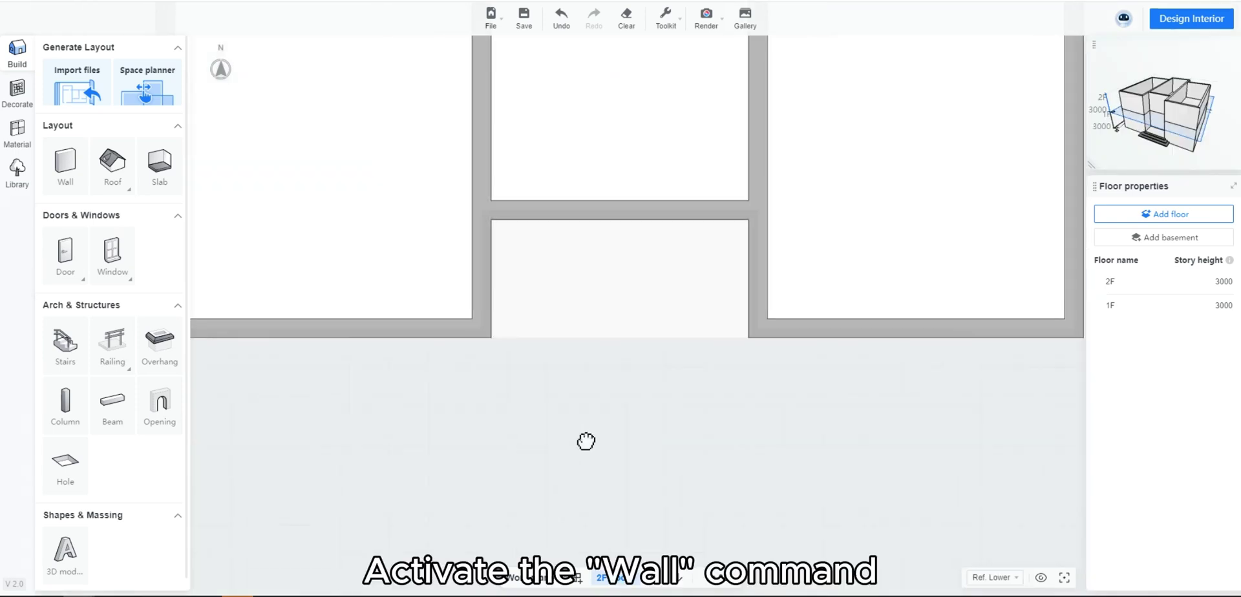
Draw the 5790 × 1610 mm balcony wall outline projecting forward between the wings.
click(68, 179)
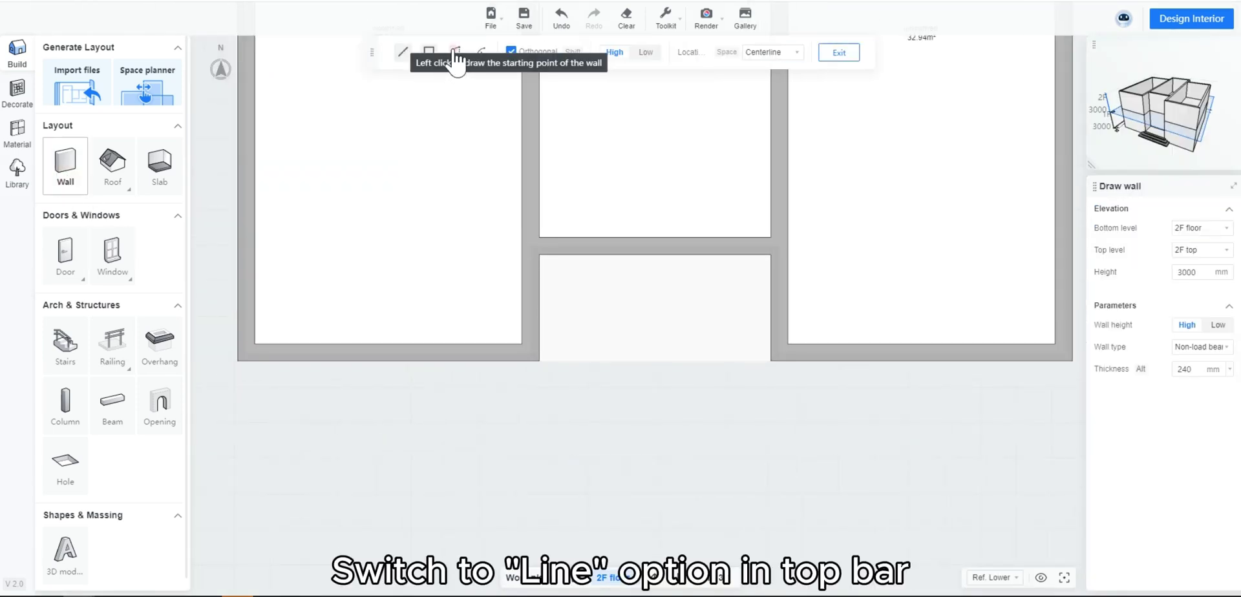
click(453, 353)
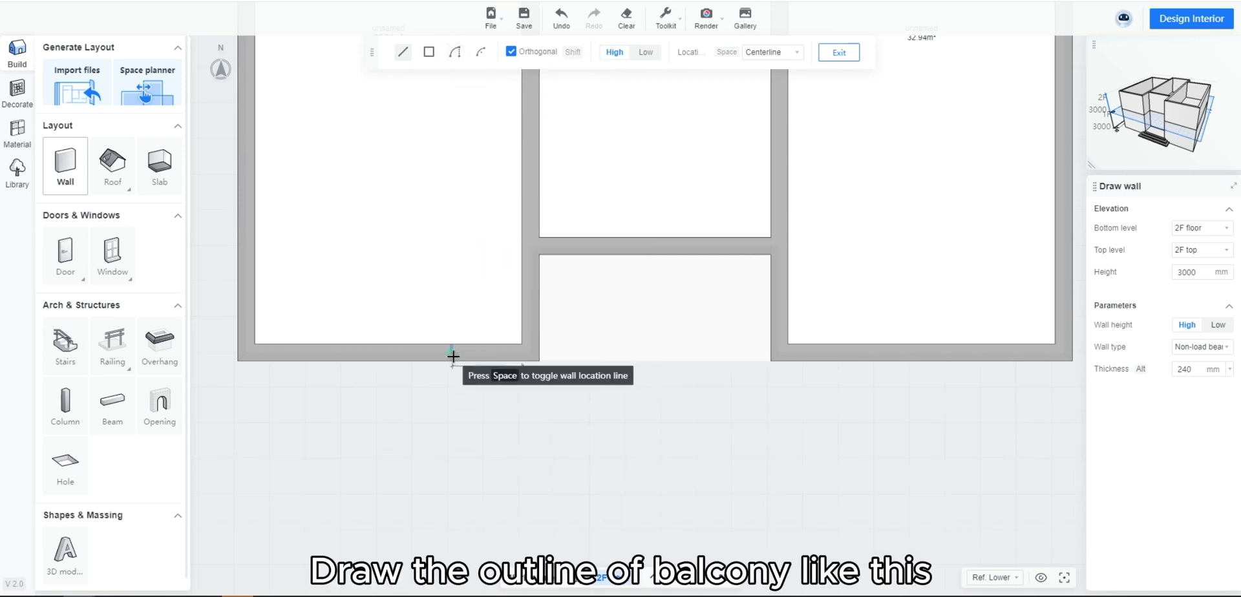
click(449, 467)
click(864, 466)
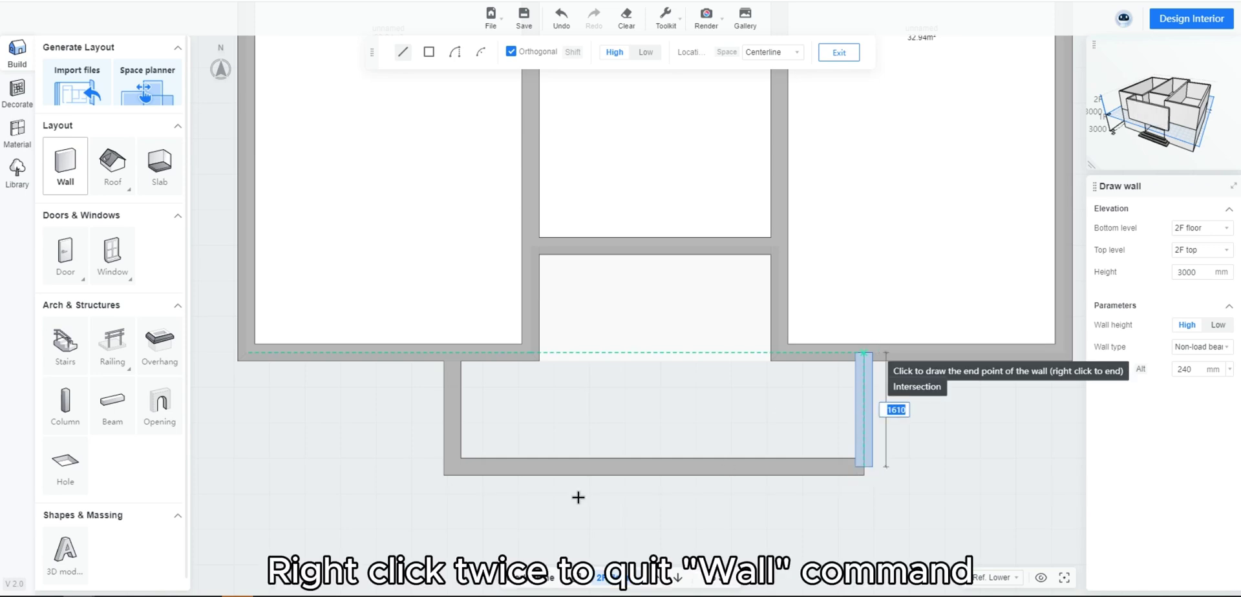
click(865, 354)
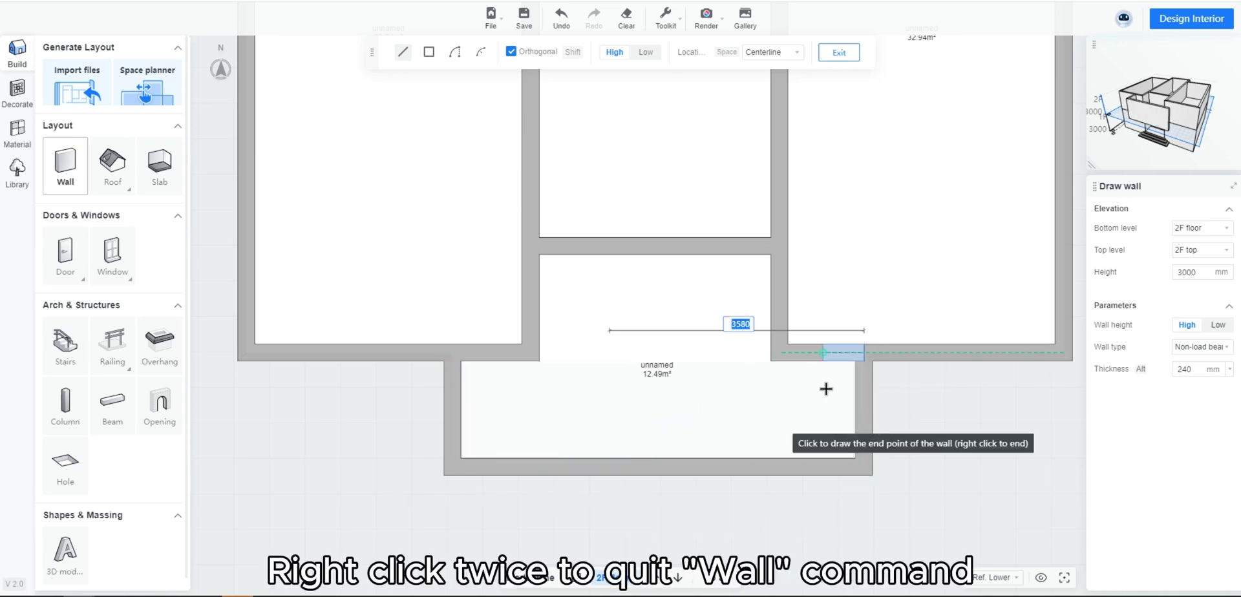
right_click(661, 538)
key(Escape)
click(453, 405)
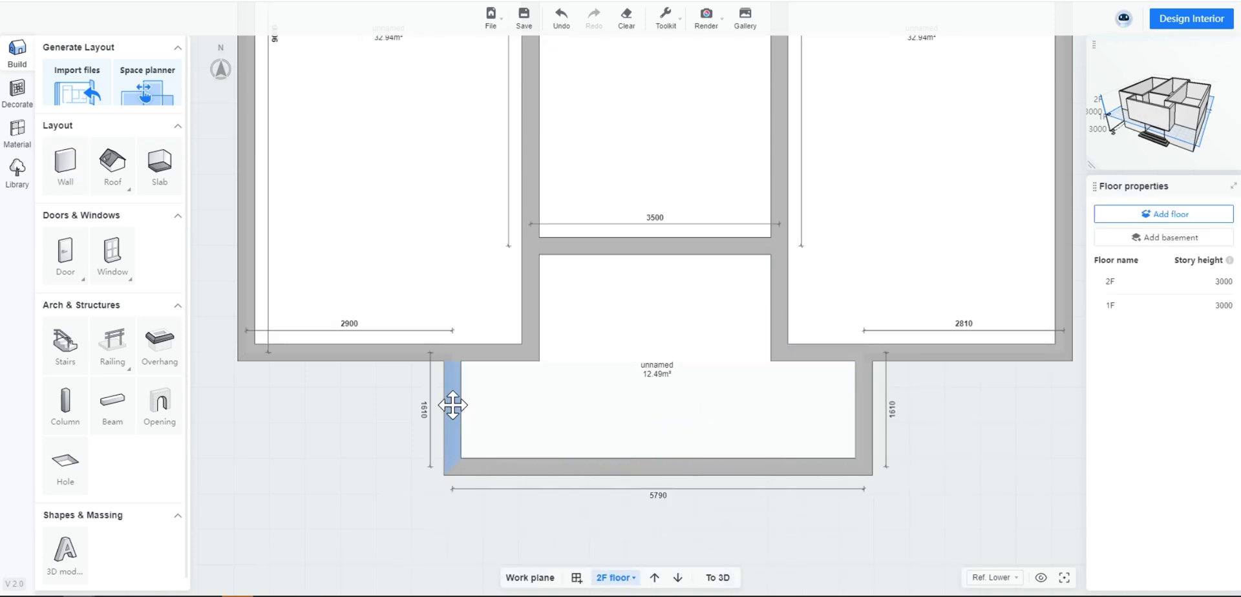
Set the balcony depth to 1200 mm and shift both side walls 500 mm inward.
click(538, 466)
click(484, 410)
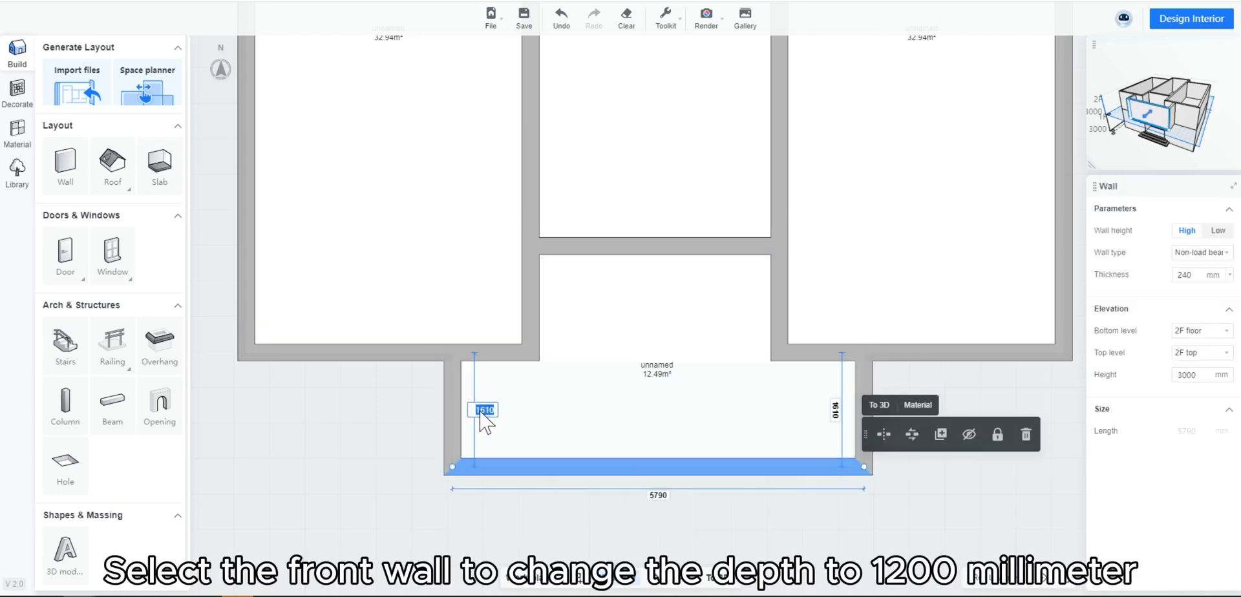
text(00)
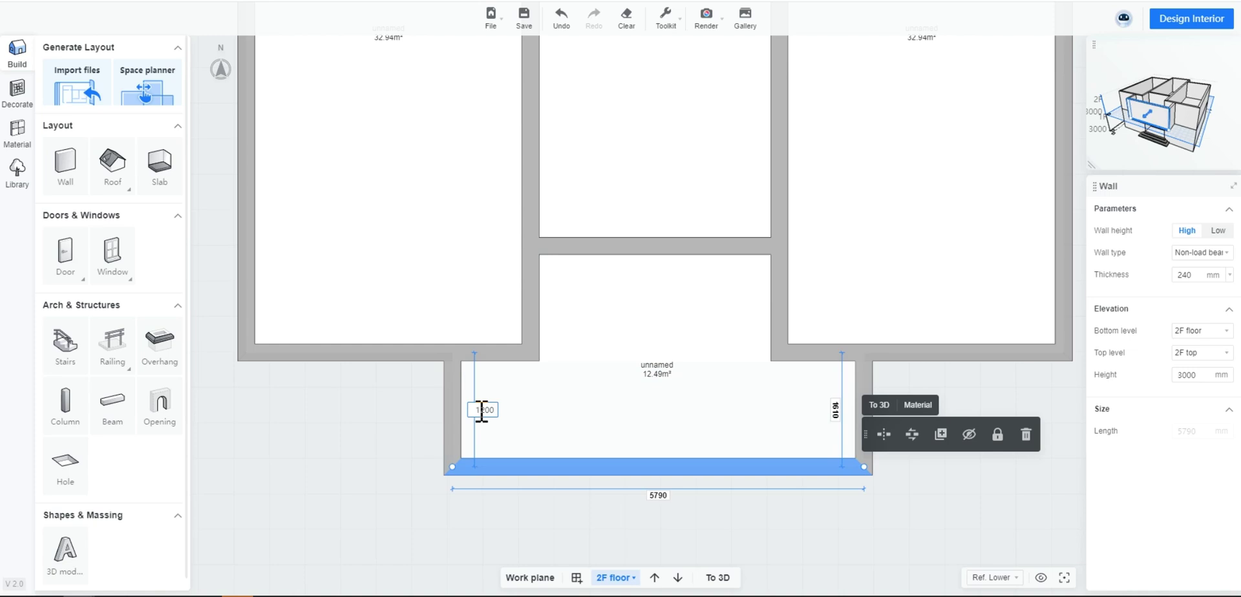
key(Return)
click(456, 388)
text(500)
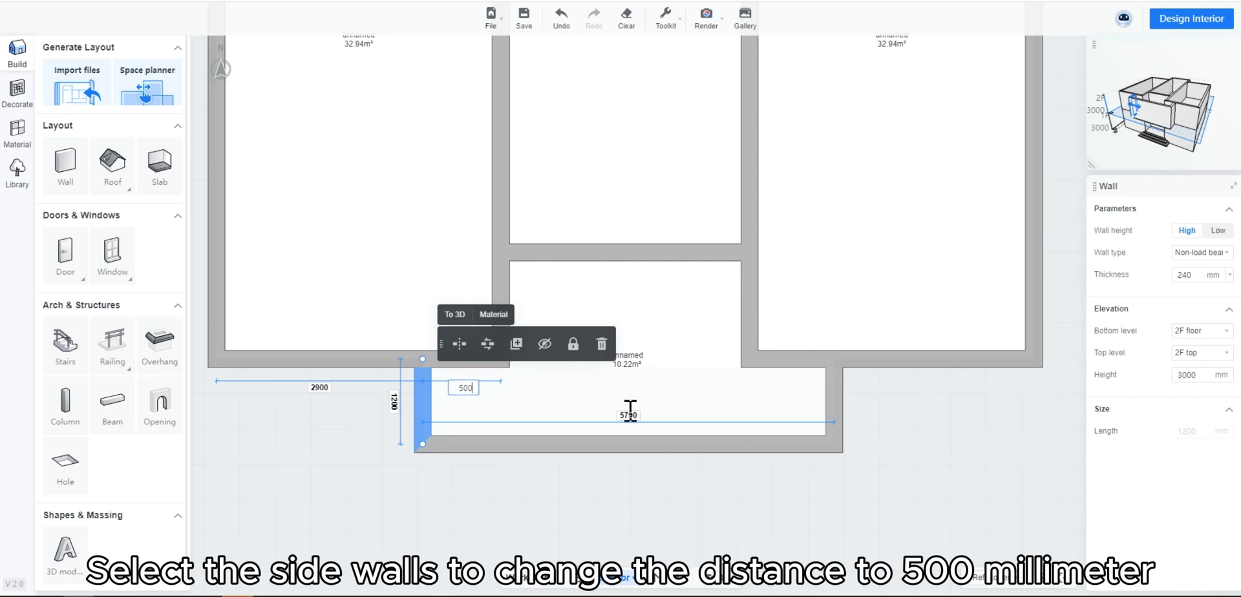
key(Return)
click(834, 392)
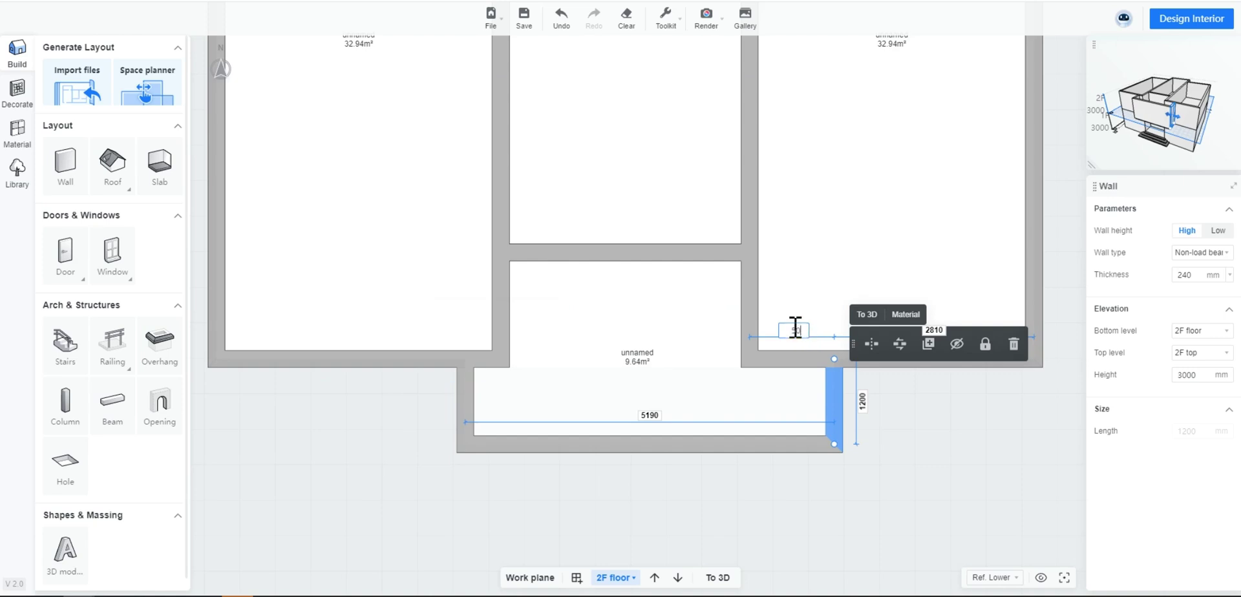
key(Return)
click(769, 505)
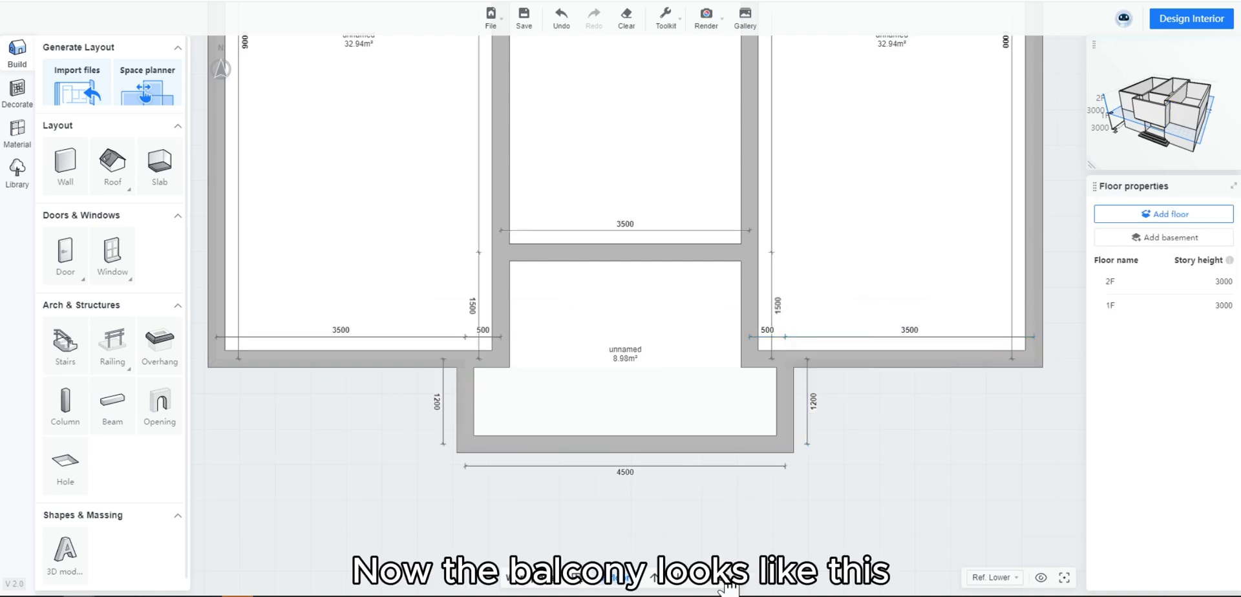
In 3D, lower the three balcony walls to a 150 mm parapet.
click(718, 579)
click(604, 368)
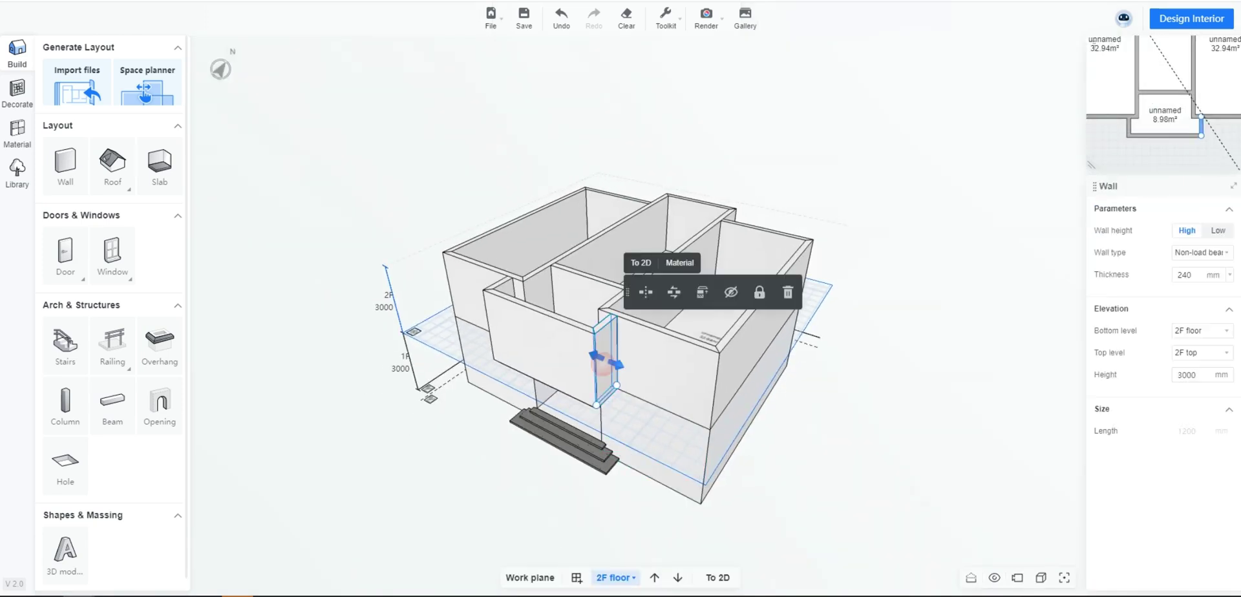
ctrl+click(564, 363)
drag(448, 506, 615, 506)
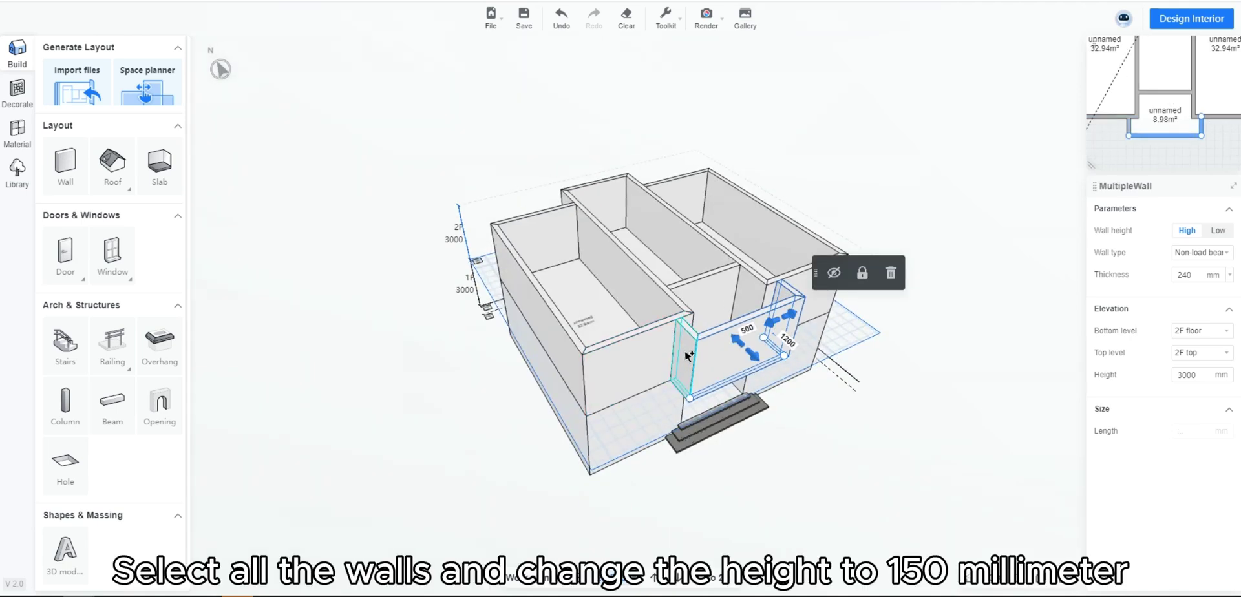
ctrl+click(683, 362)
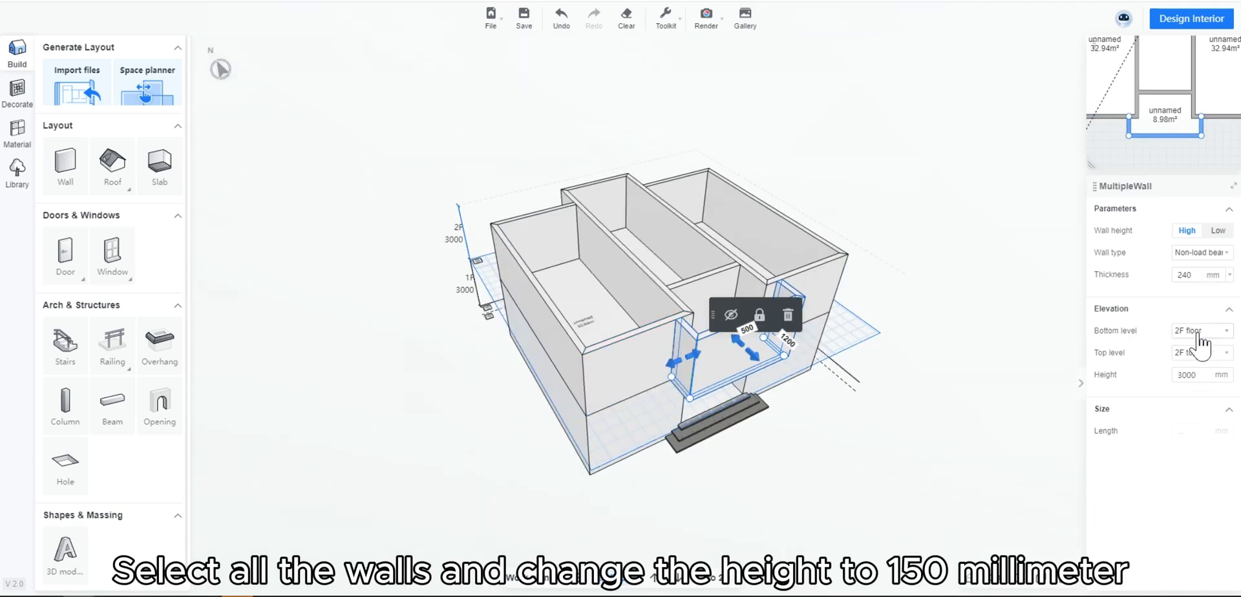
mouse_move(1202, 374)
text(150)
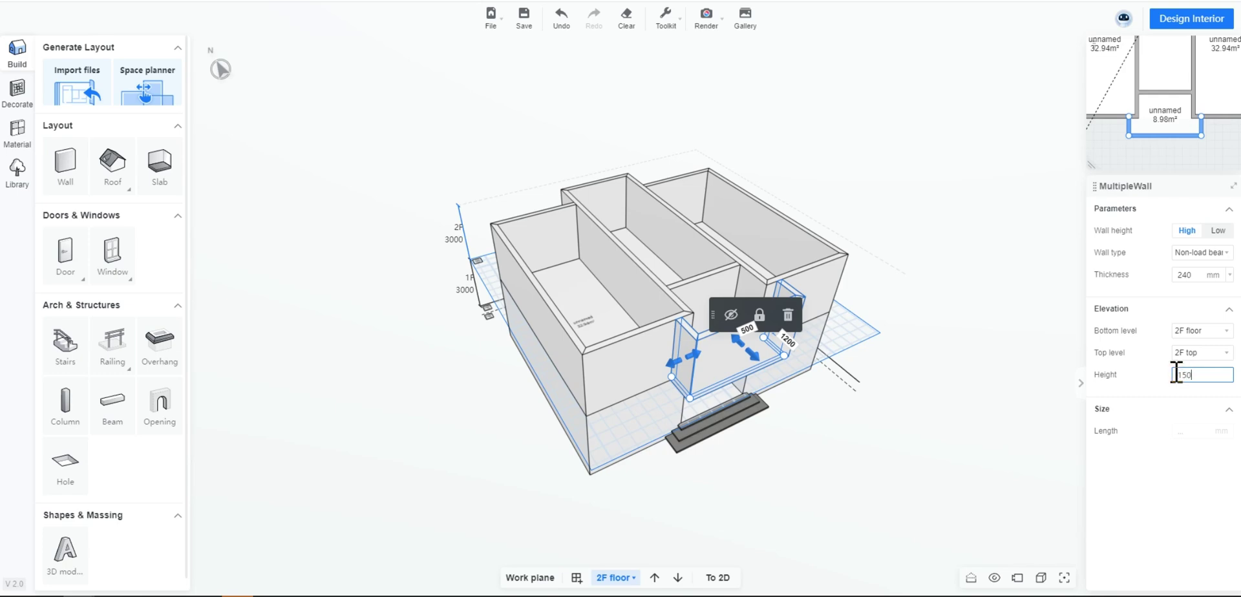
key(Return)
click(963, 514)
drag(950, 507, 847, 475)
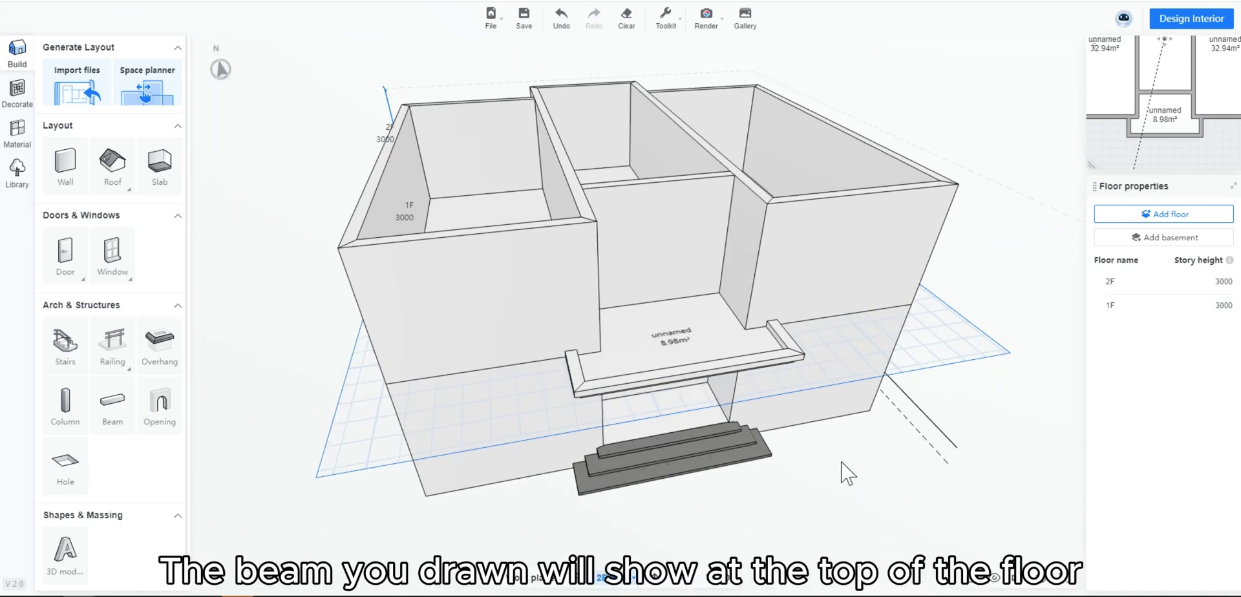
mouse_move(346, 429)
mouse_down()
mouse_move(351, 487)
mouse_move(492, 505)
mouse_up()
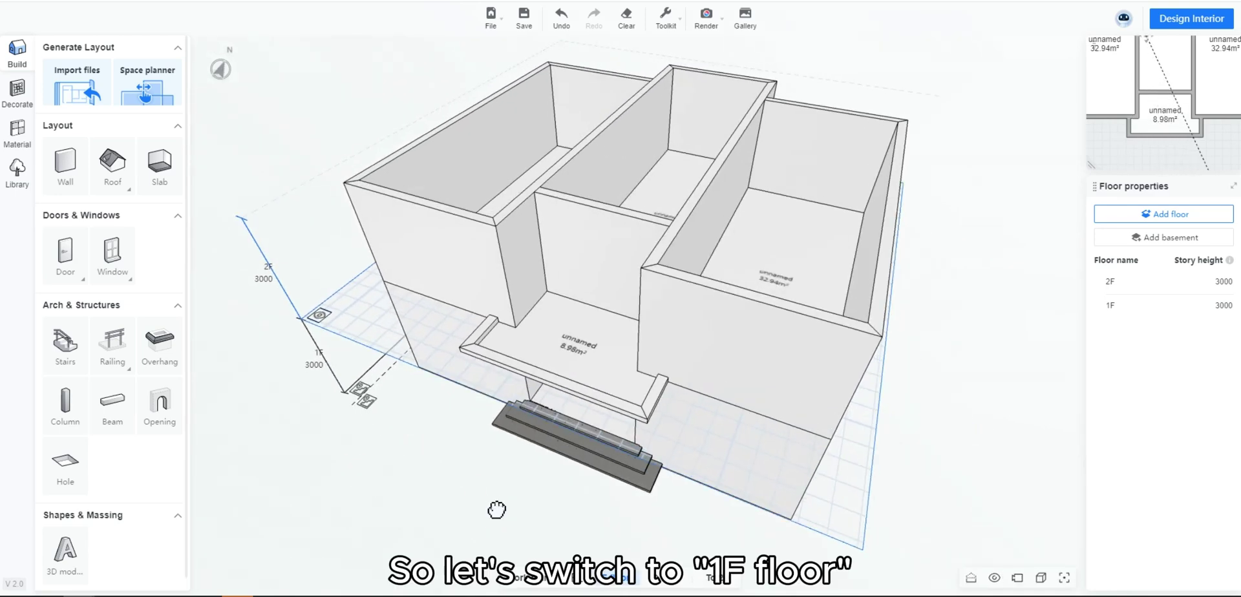
drag(492, 505, 496, 498)
On the first floor, start a beam with the lower and upper floors shown as reference.
click(607, 577)
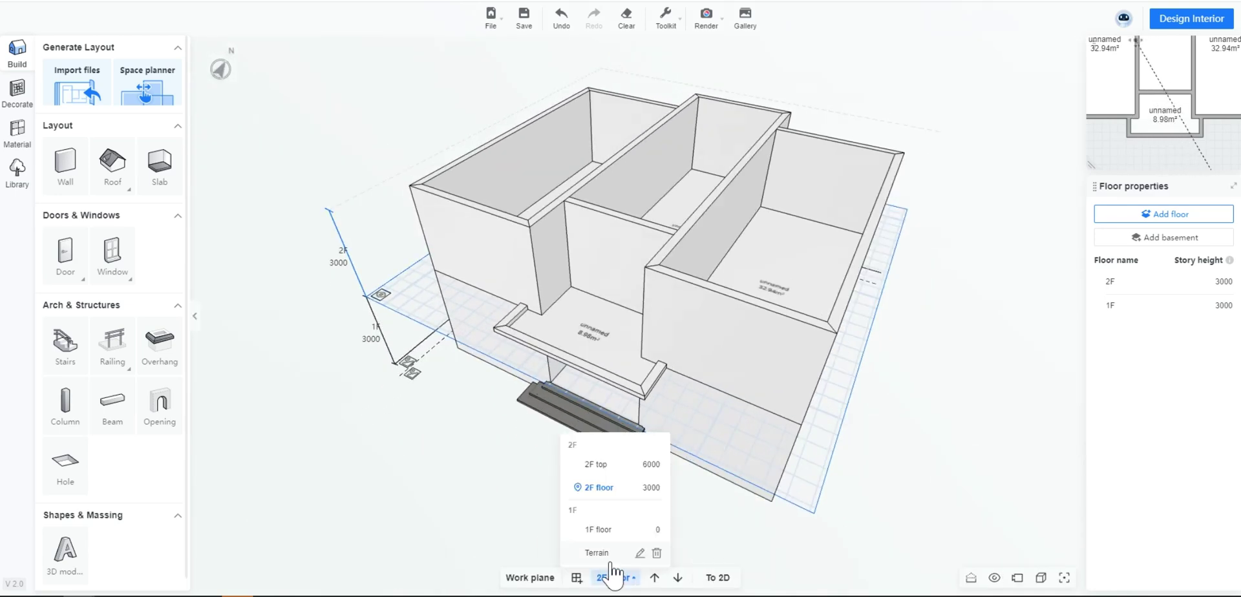
click(605, 546)
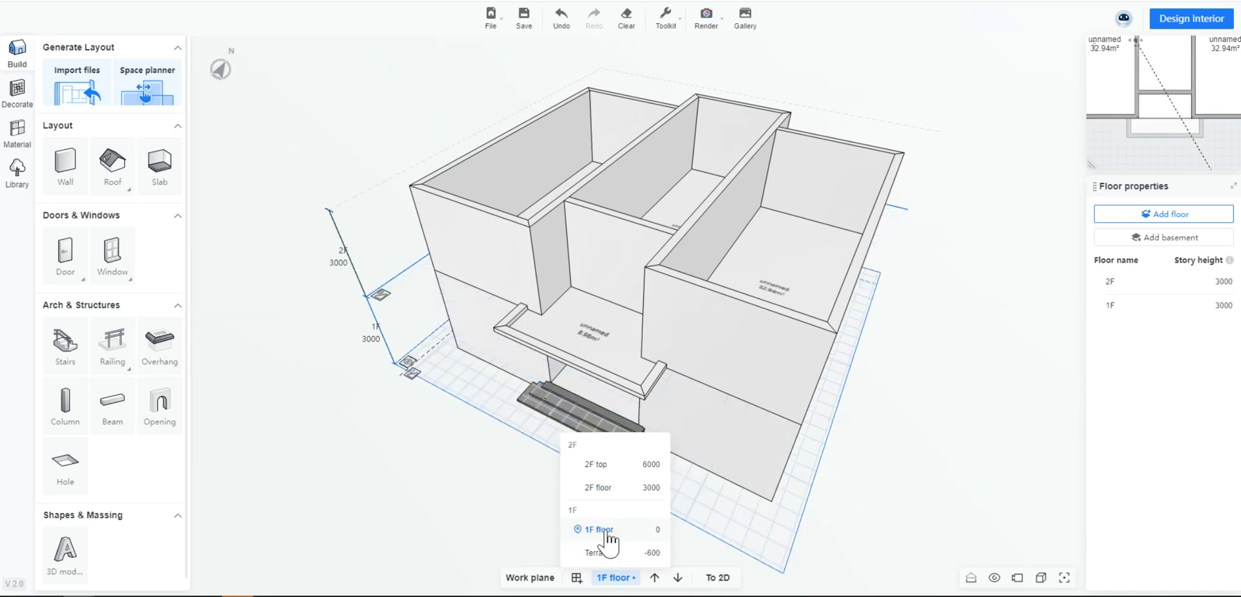
click(111, 414)
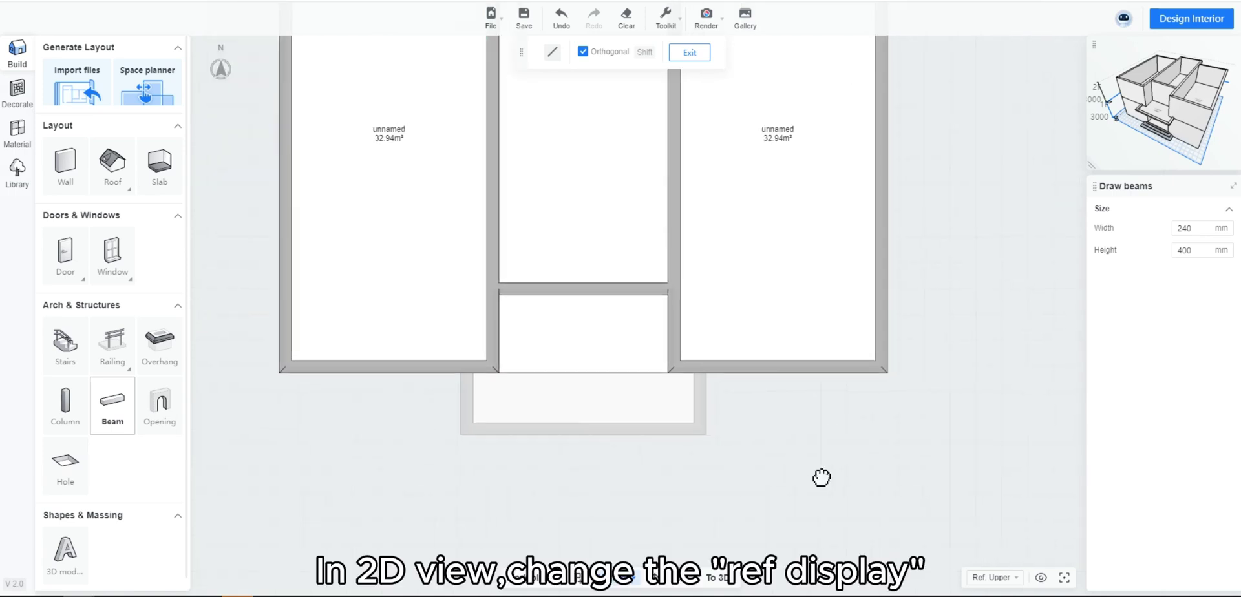
click(988, 578)
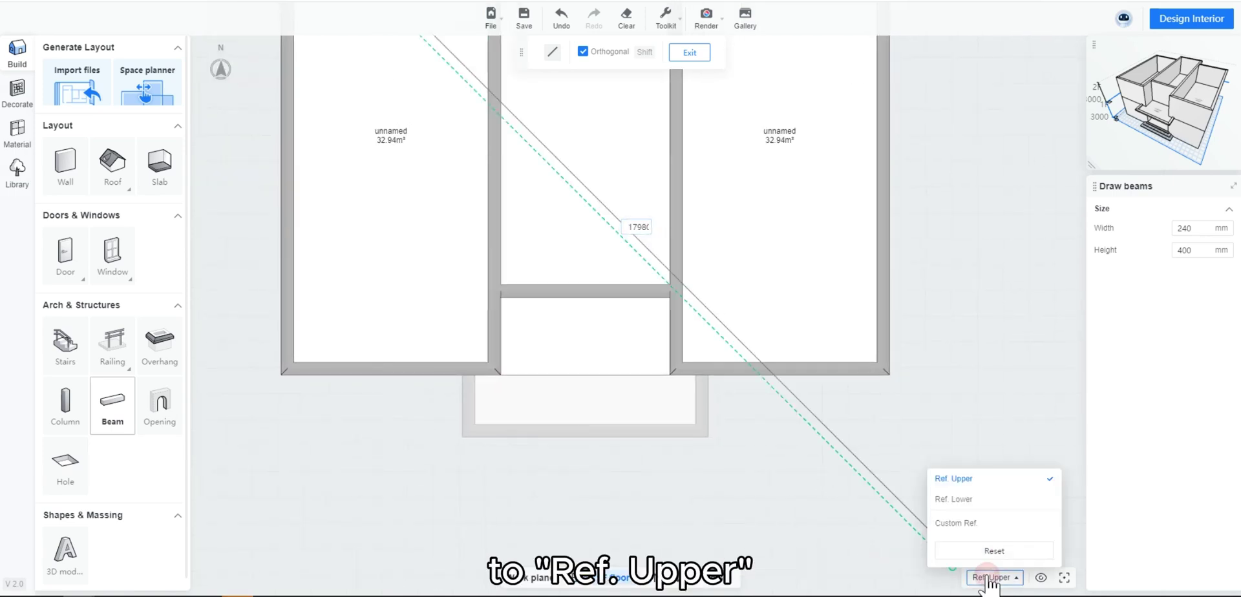
click(965, 503)
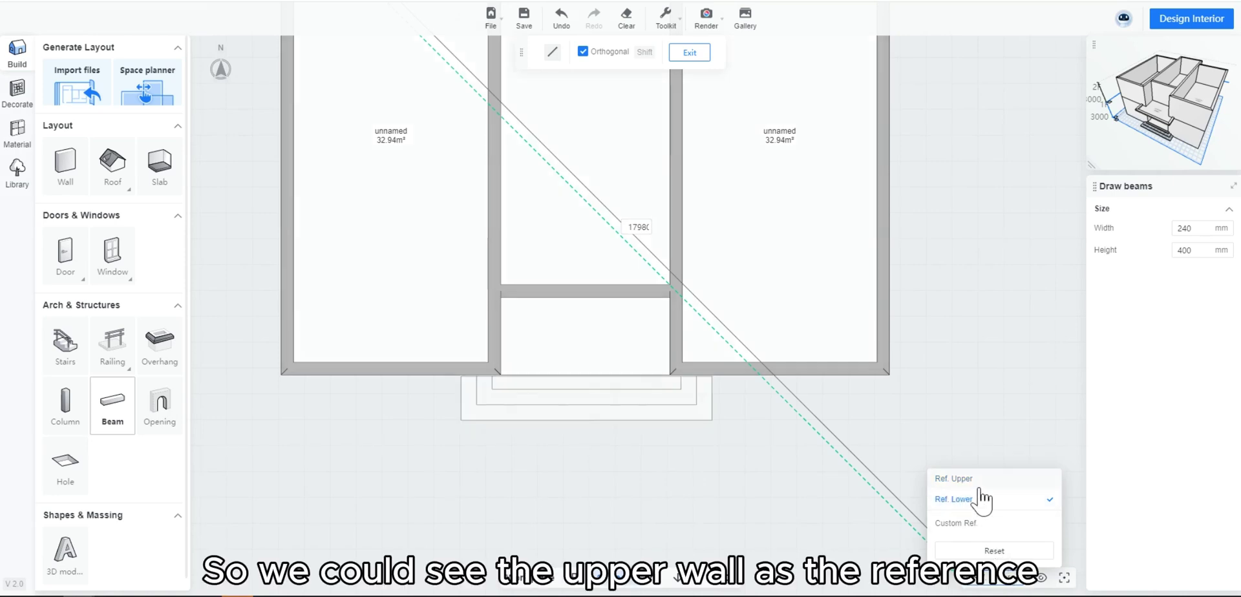
click(979, 482)
scroll(446, 439, up, 2)
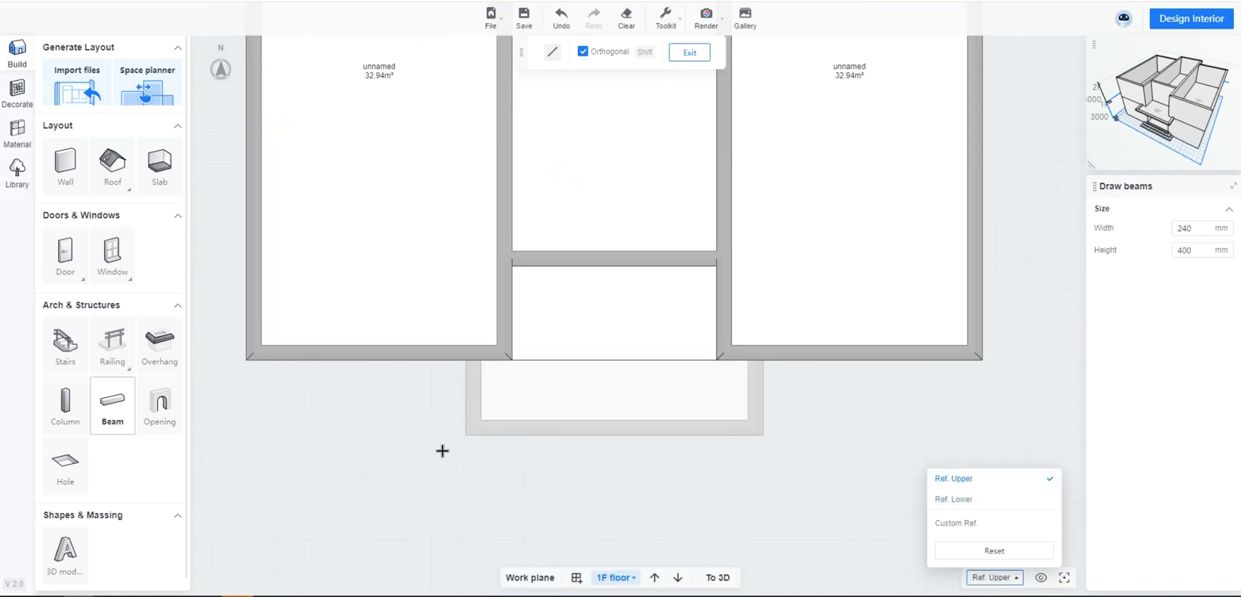
scroll(405, 432, up, 1)
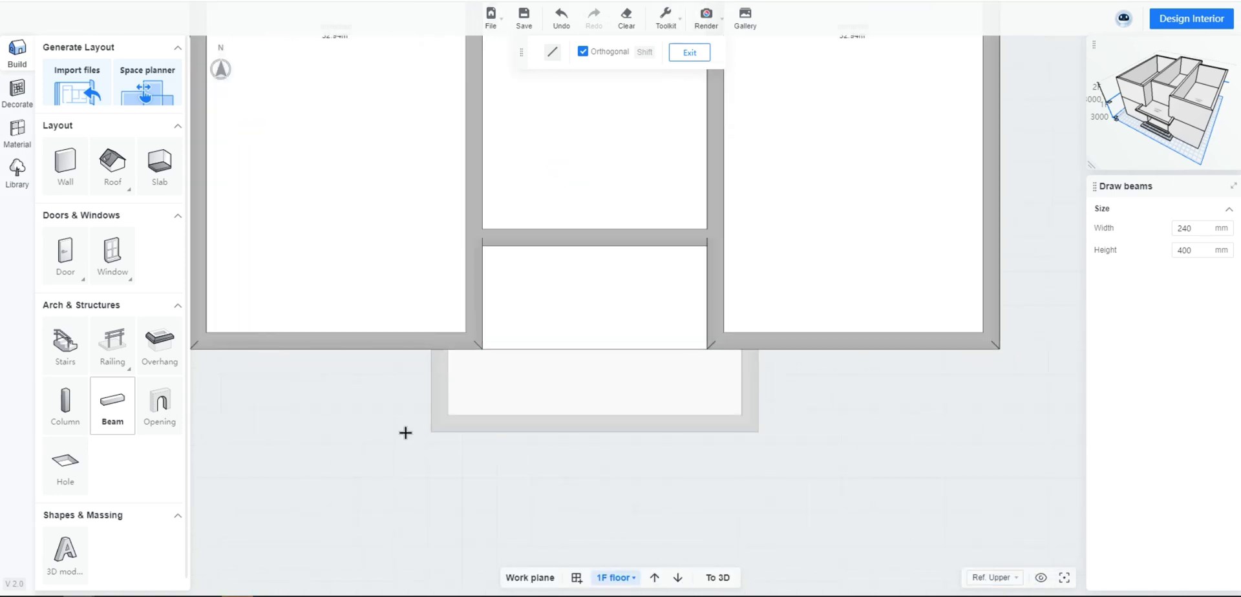
Draw beams around the balcony corners, including the 4500 mm front span, and check in 3D.
click(438, 340)
click(440, 422)
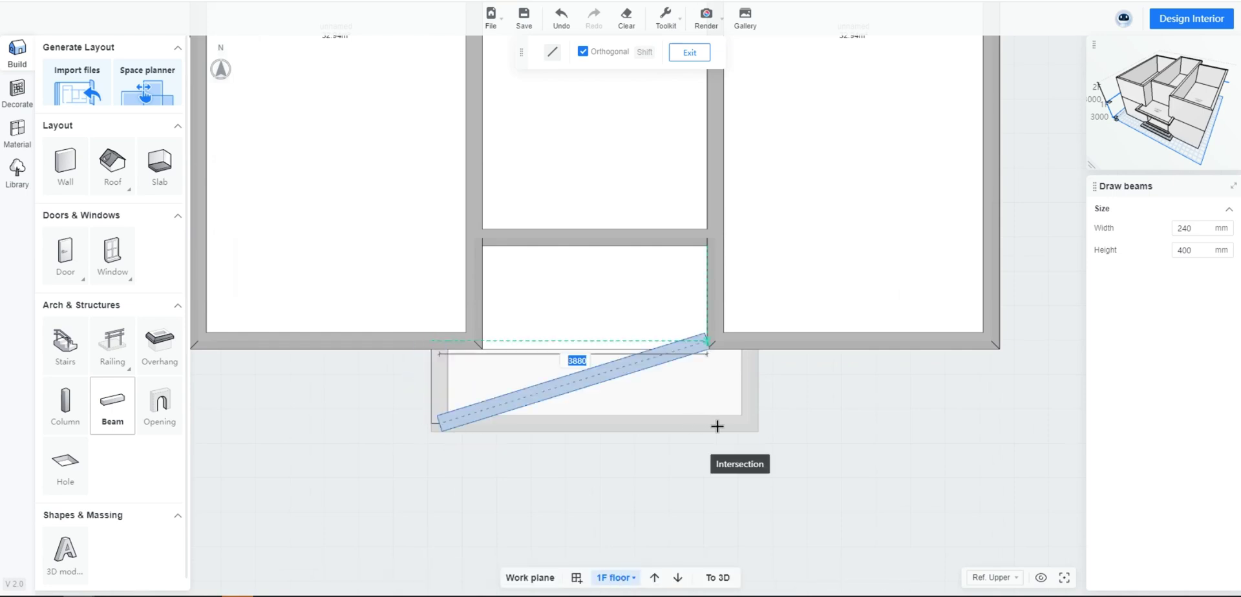
click(749, 426)
click(751, 344)
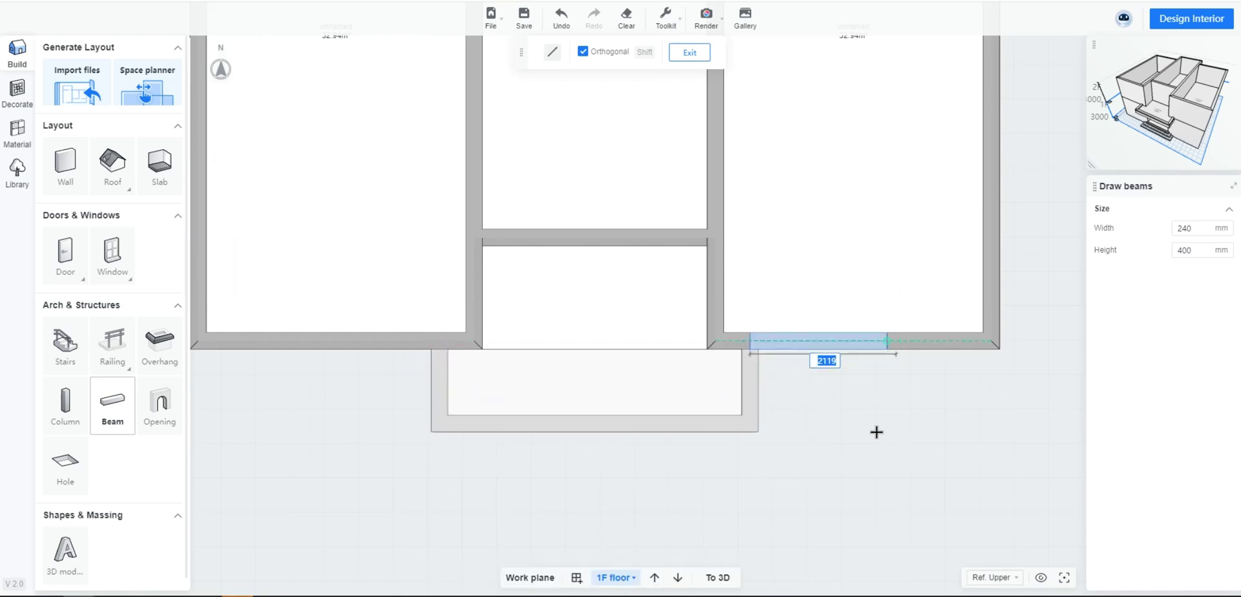
right_click(877, 423)
right_click(876, 420)
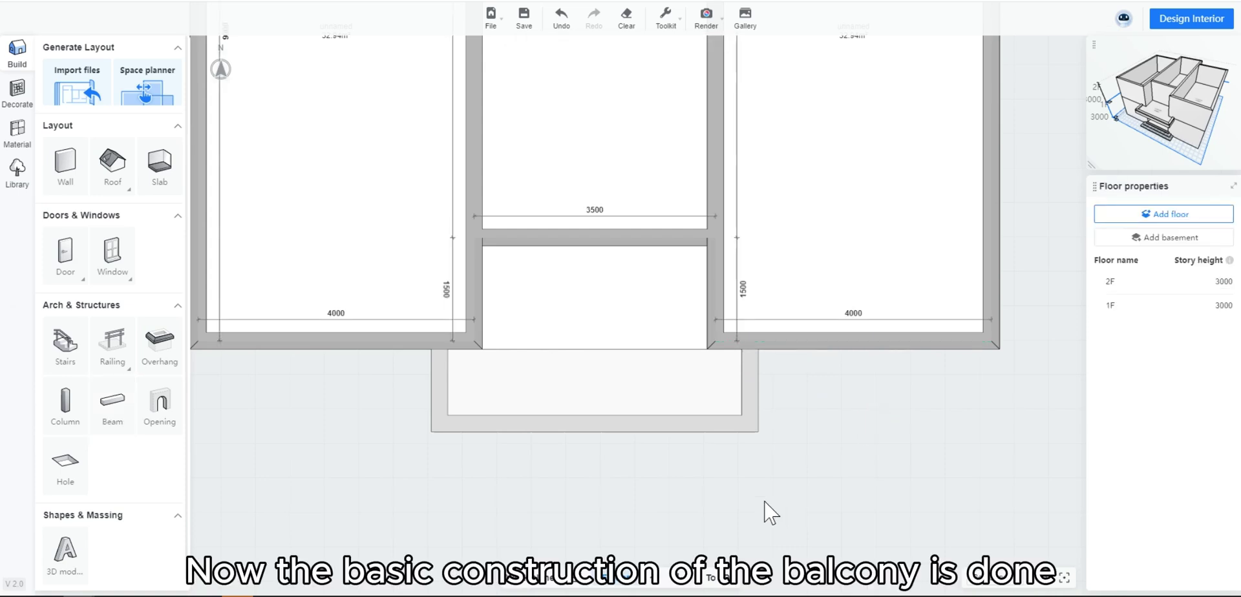
click(714, 577)
mouse_move(498, 515)
mouse_down()
mouse_move(681, 456)
mouse_move(726, 476)
mouse_move(715, 487)
mouse_move(579, 471)
mouse_move(779, 484)
mouse_move(822, 501)
mouse_move(806, 472)
mouse_move(813, 452)
mouse_up()
scroll(813, 452, up, 2)
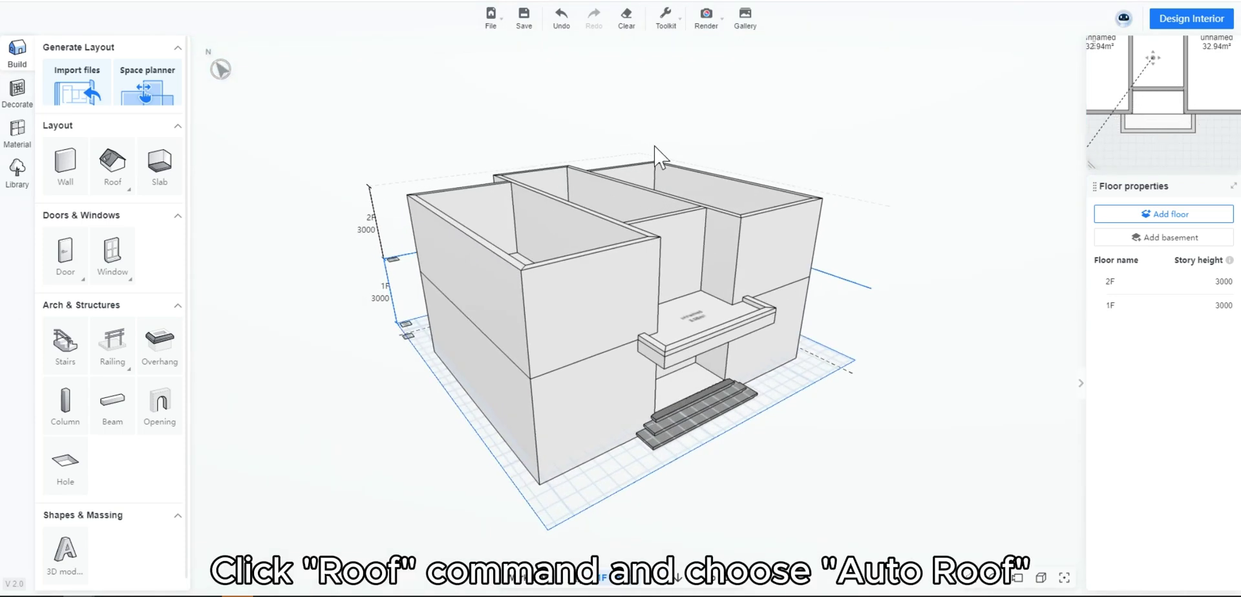
Preview an automatic hip roof over the upper floor.
click(113, 162)
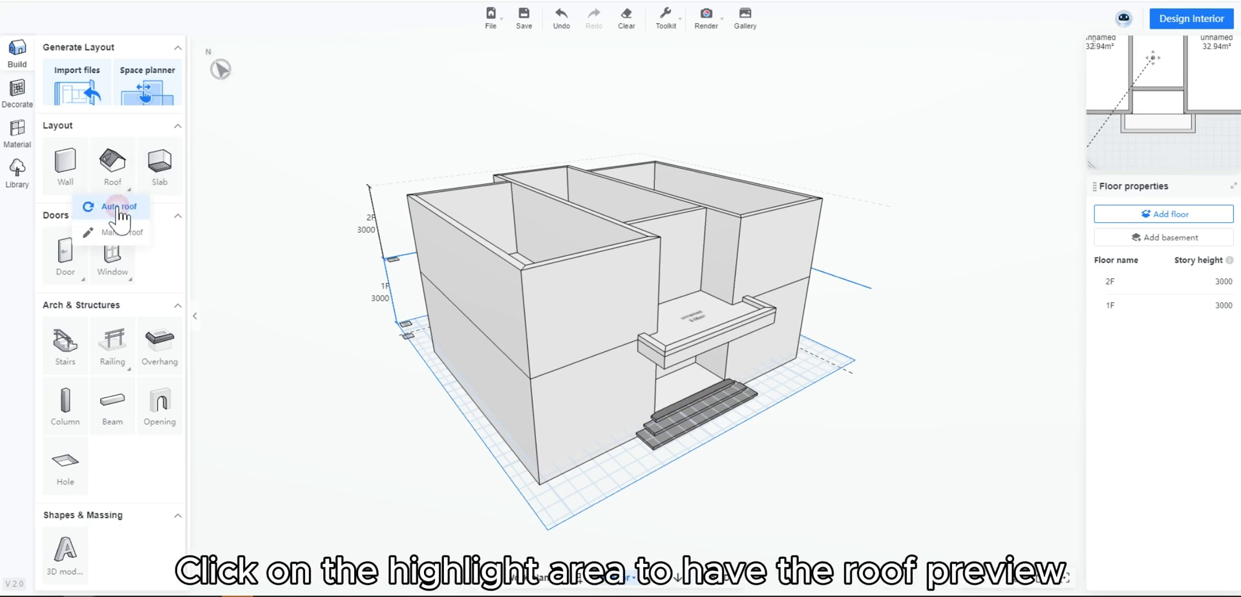
click(119, 208)
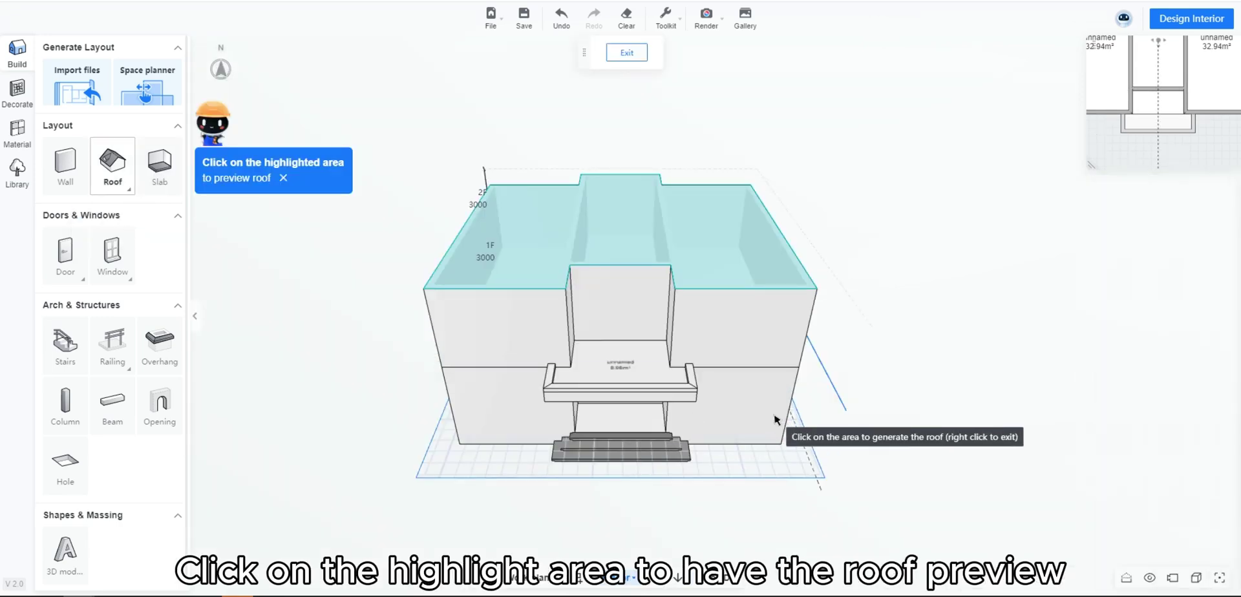
click(620, 262)
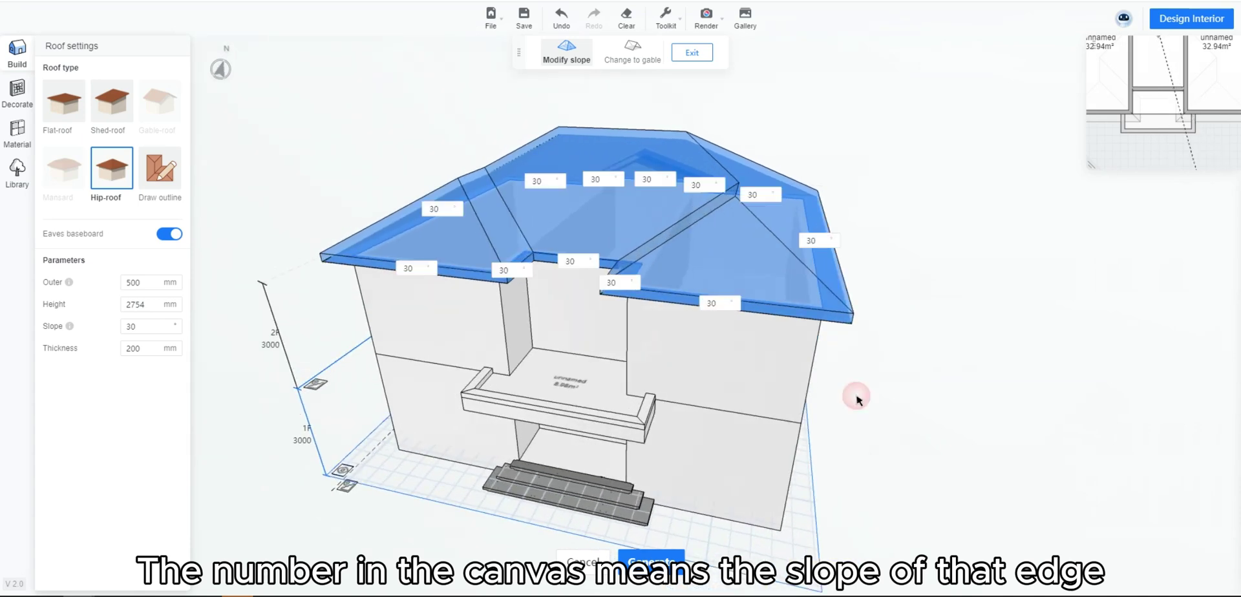
drag(857, 400, 848, 419)
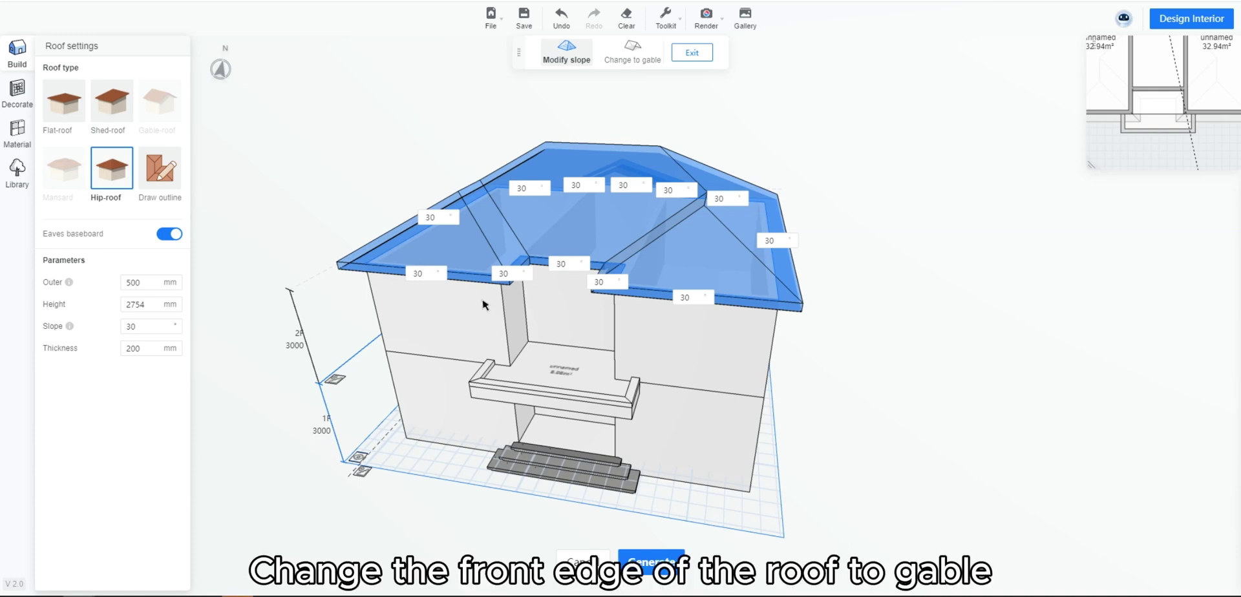
Set the left and right front roof edges to 0° slope to form gables.
click(426, 274)
click(430, 341)
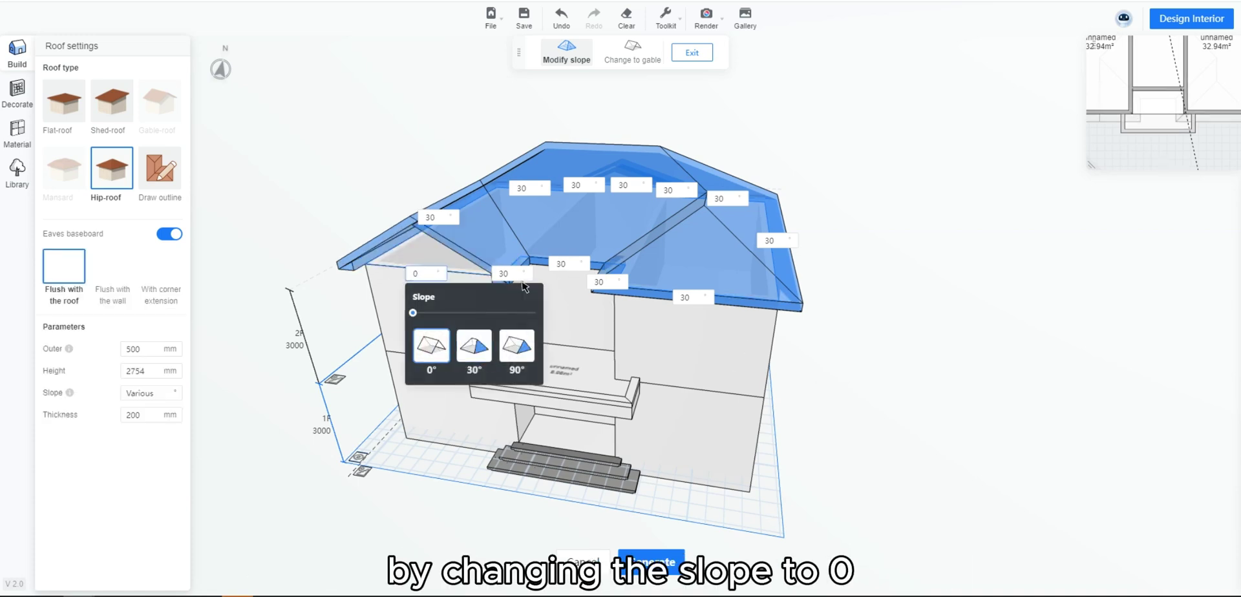
click(687, 299)
click(698, 367)
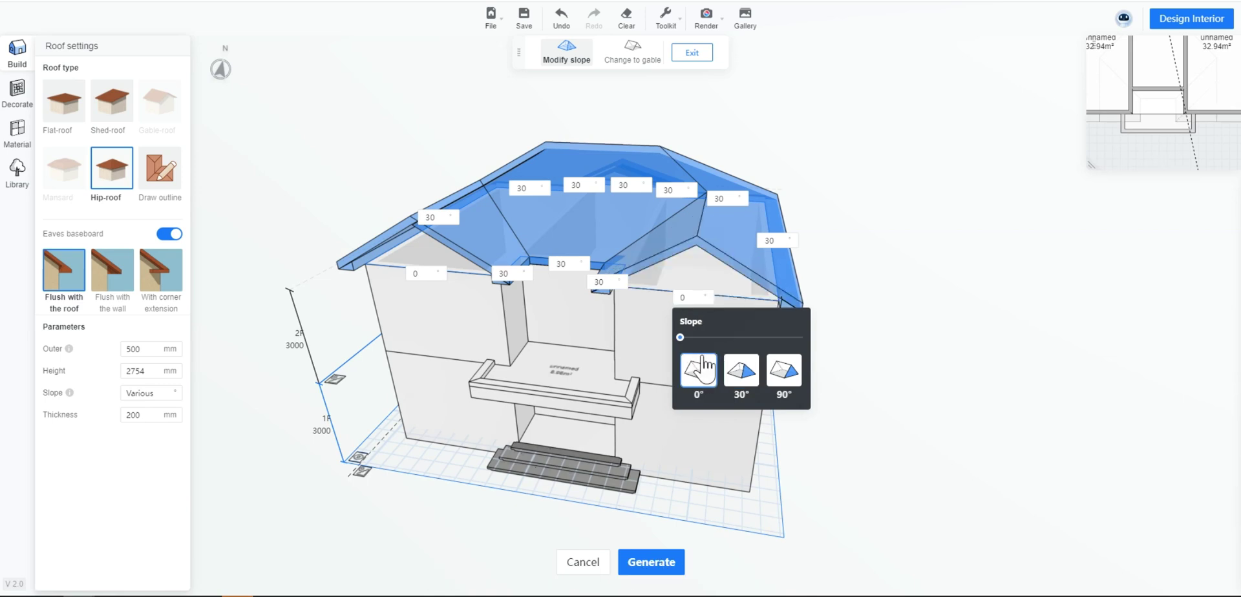
mouse_move(908, 376)
mouse_down()
mouse_move(853, 402)
mouse_move(811, 382)
mouse_move(851, 415)
mouse_up()
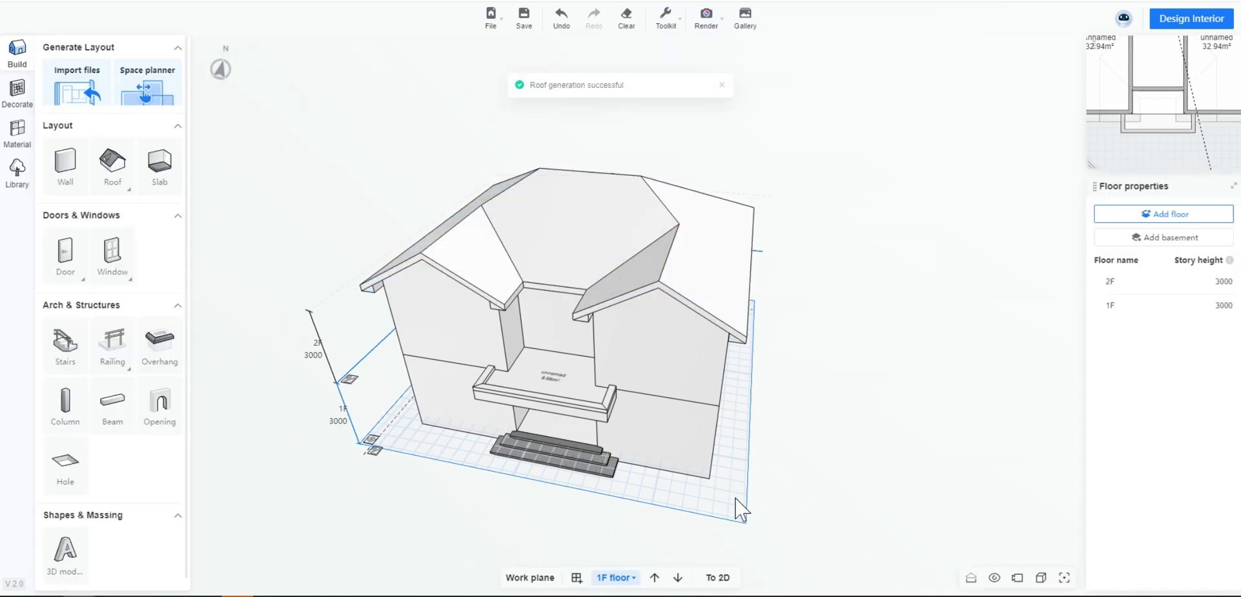
mouse_move(609, 522)
mouse_down()
mouse_move(748, 510)
mouse_move(634, 499)
mouse_move(817, 515)
mouse_move(808, 504)
mouse_up()
Place a double door in the porch's centre wall with a 0 mm level offset.
click(68, 274)
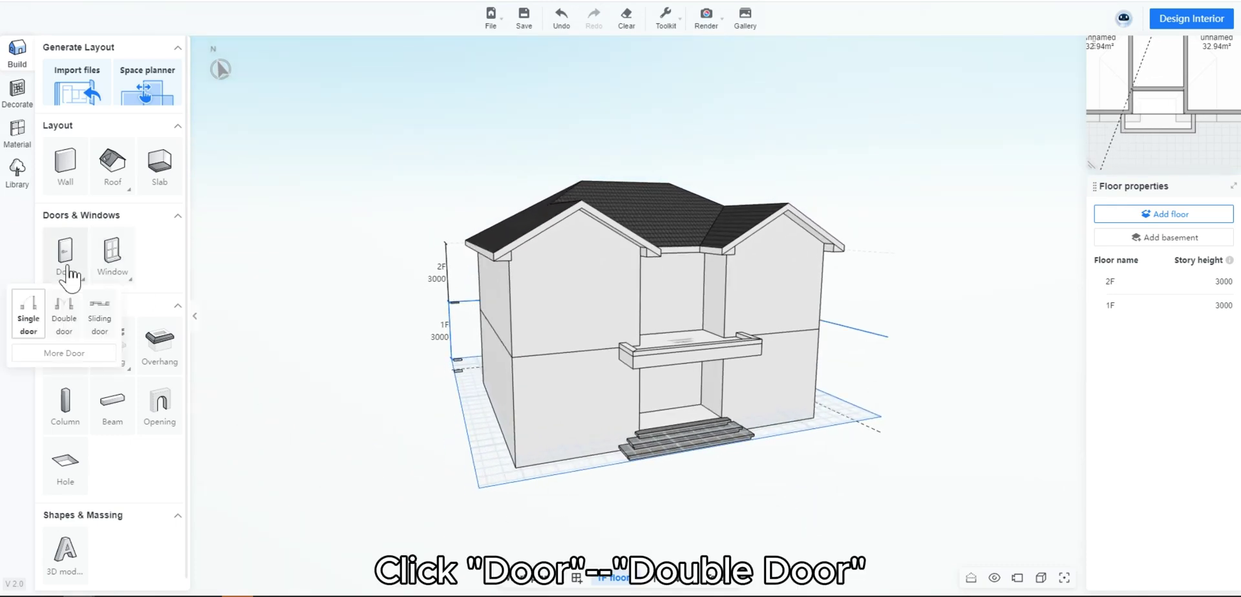
click(63, 316)
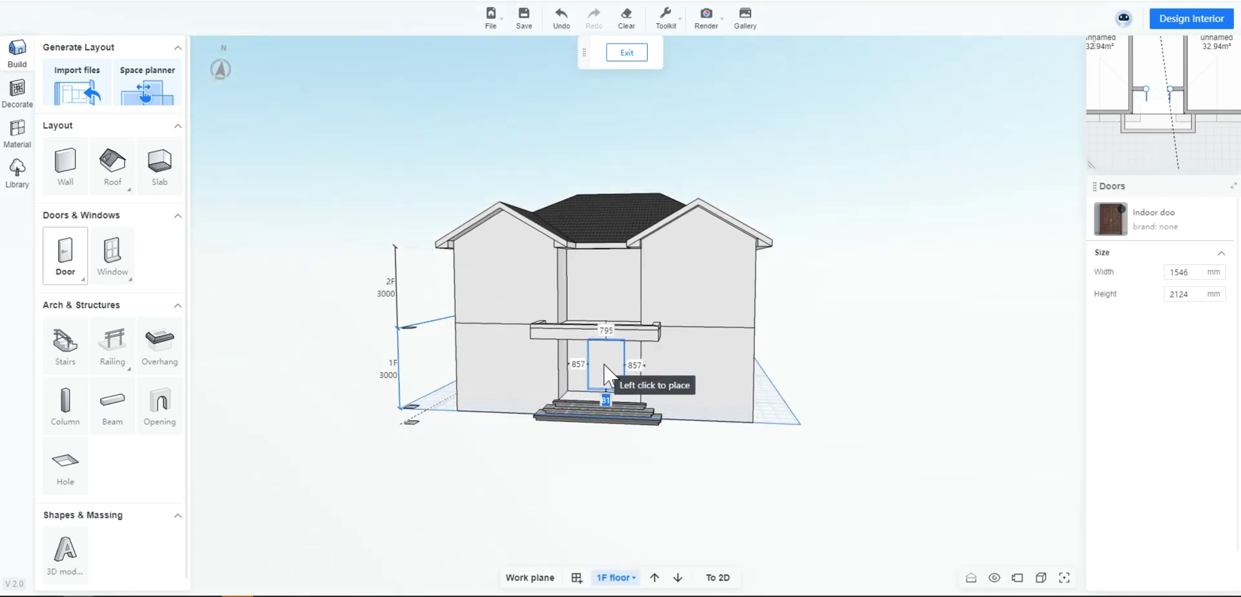
click(606, 379)
right_click(678, 513)
click(615, 373)
text(0)
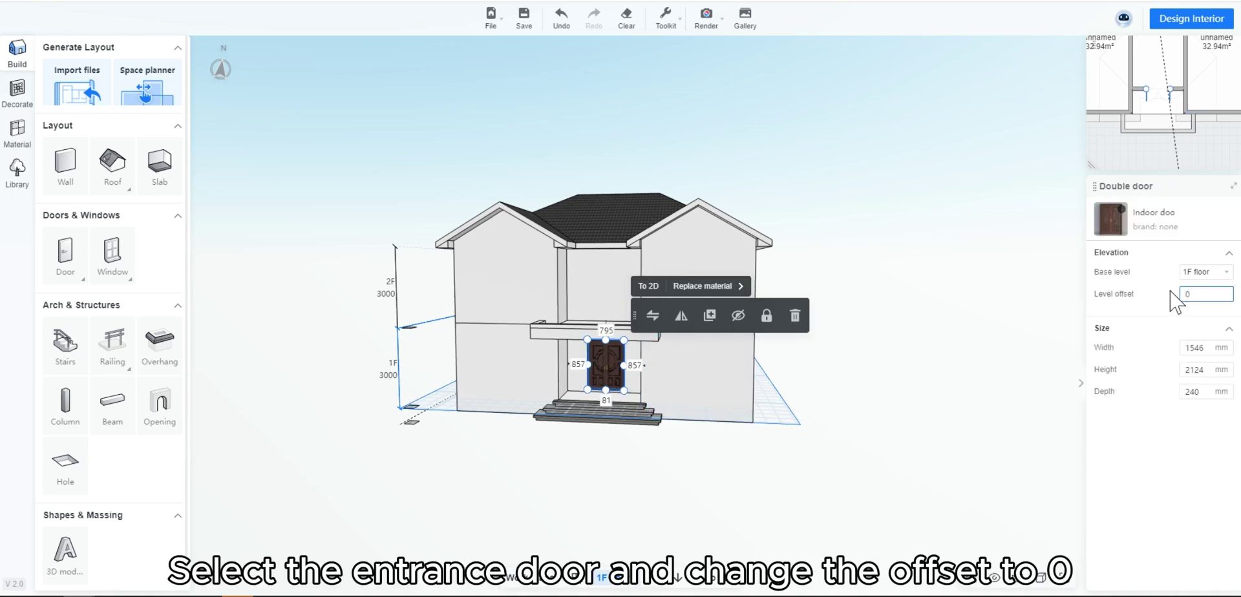
key(Return)
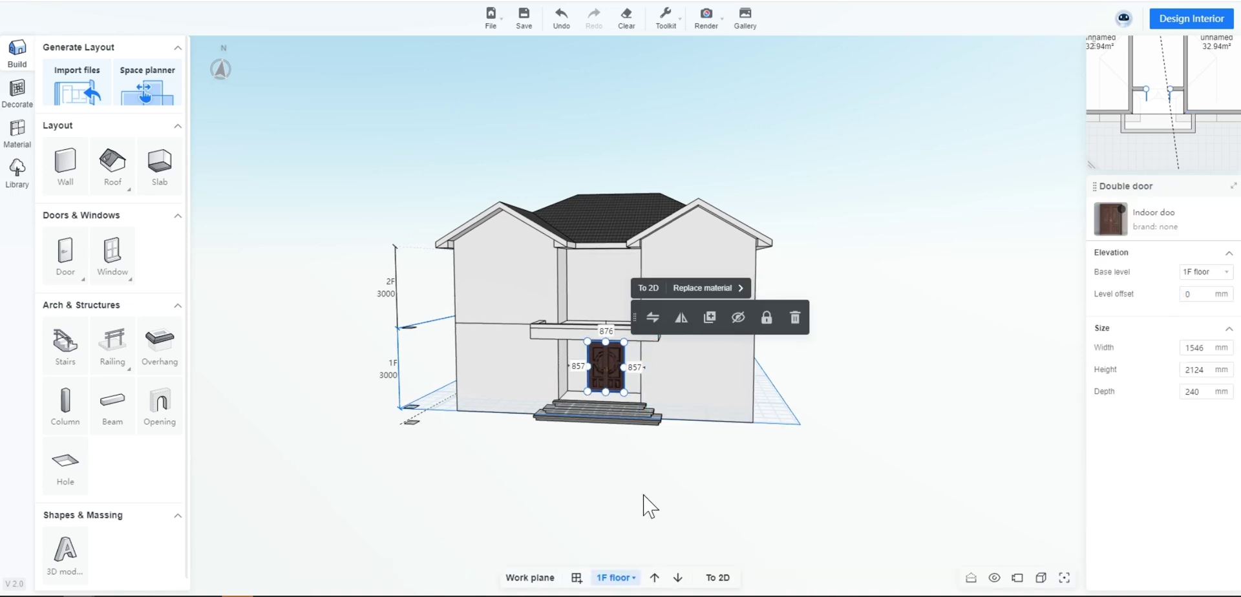
Place a Modern Casement Window on the ground-floor front wall left of the door.
click(643, 504)
click(113, 268)
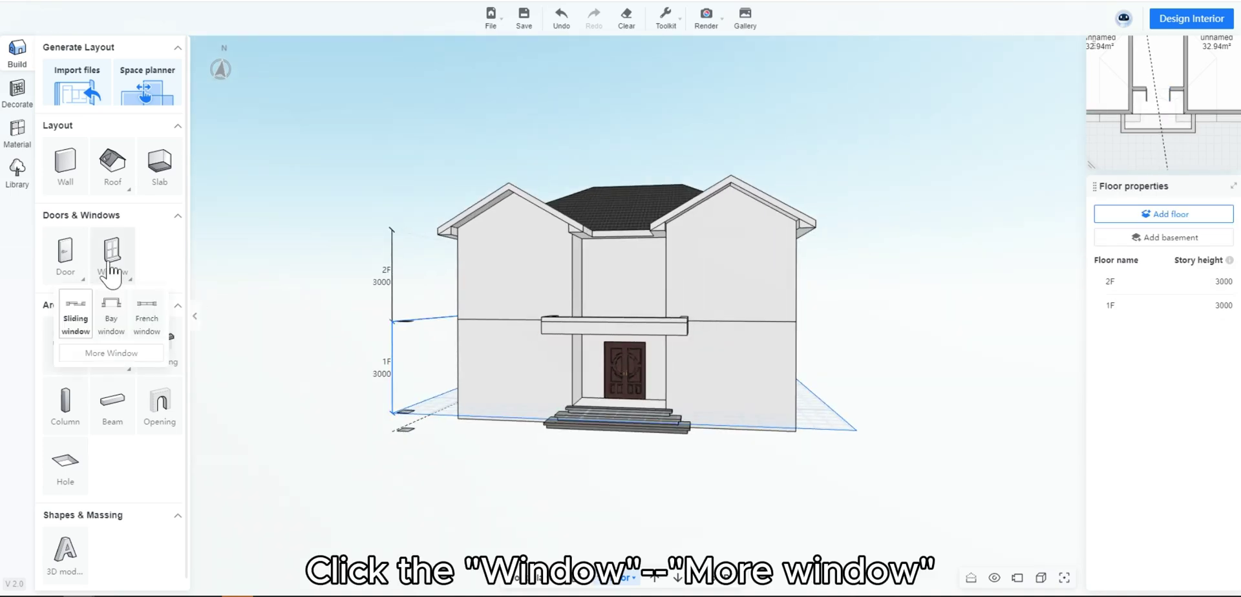
click(101, 355)
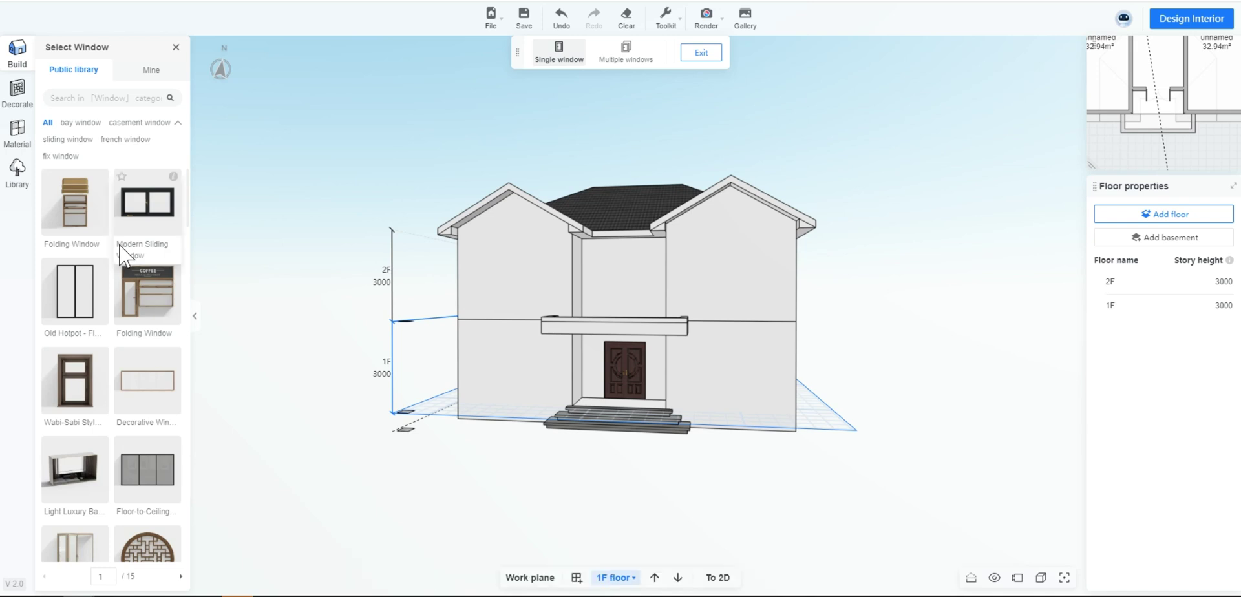
click(135, 124)
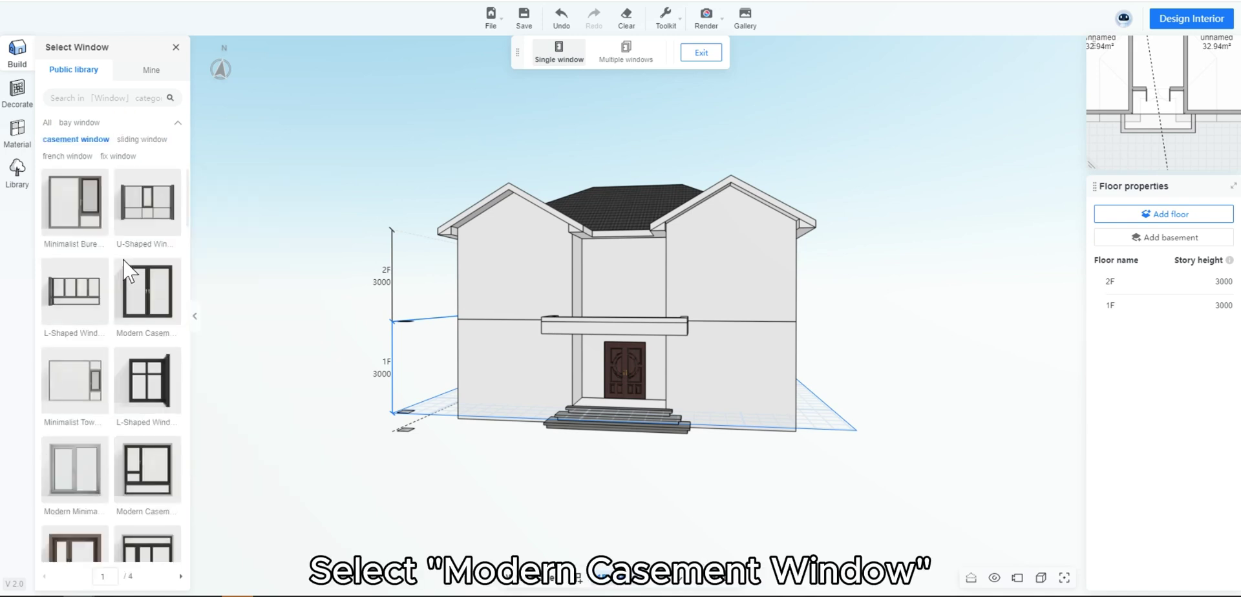
scroll(125, 268, down, 3)
scroll(125, 269, down, 2)
scroll(129, 291, down, 1)
scroll(136, 316, down, 2)
mouse_move(172, 290)
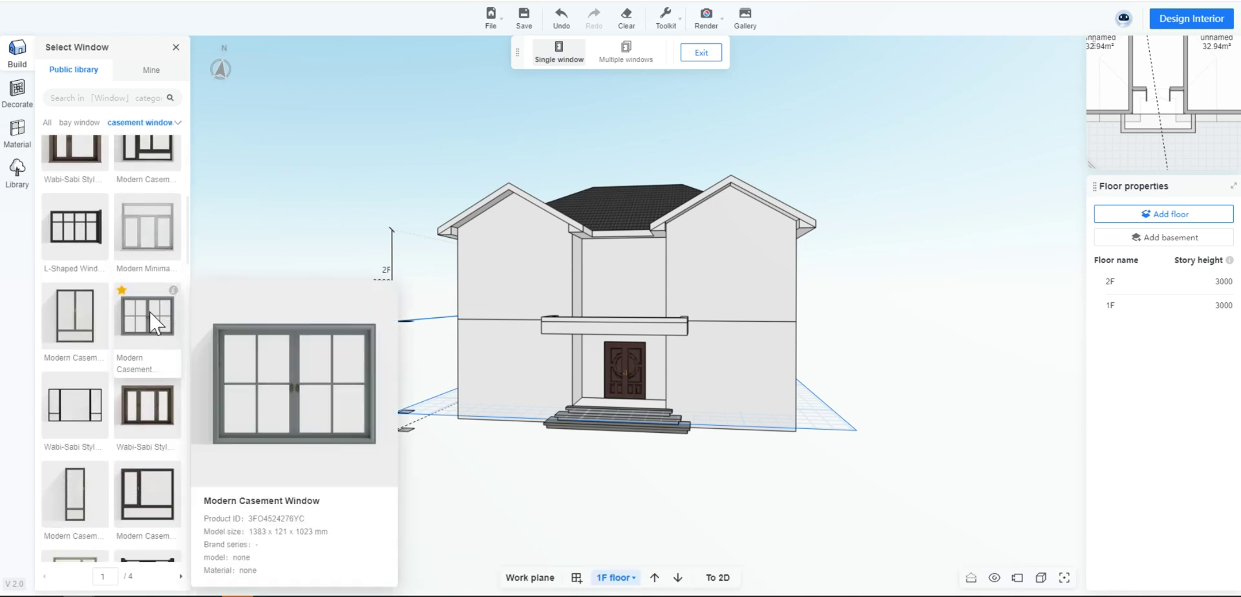
click(148, 312)
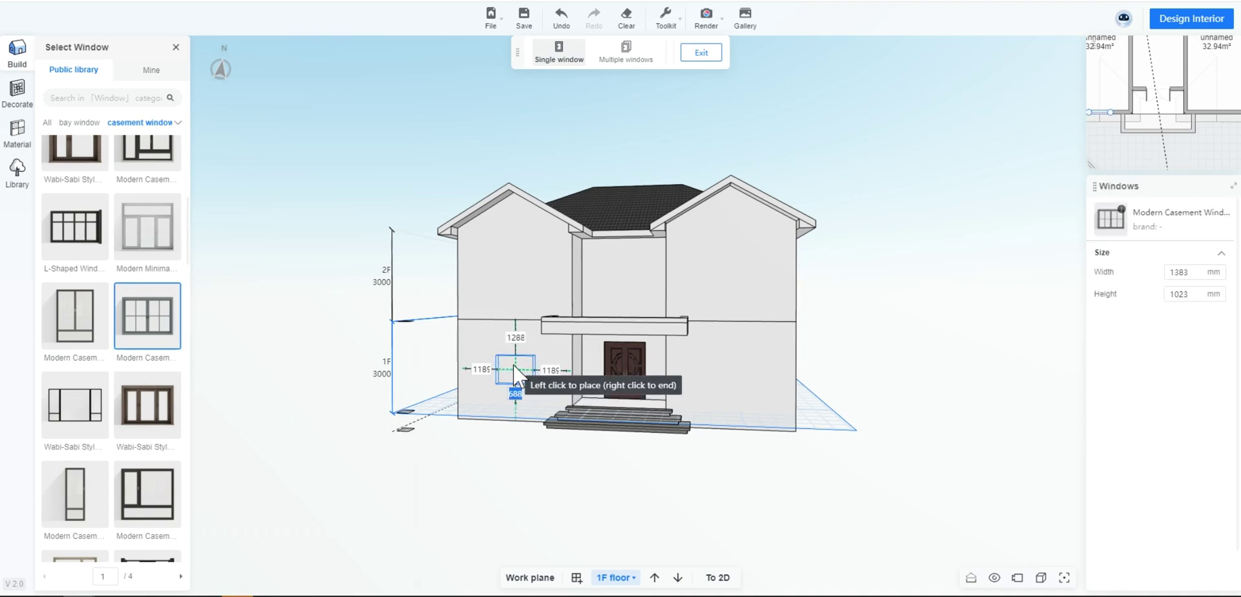
click(513, 371)
scroll(511, 510, up, 2)
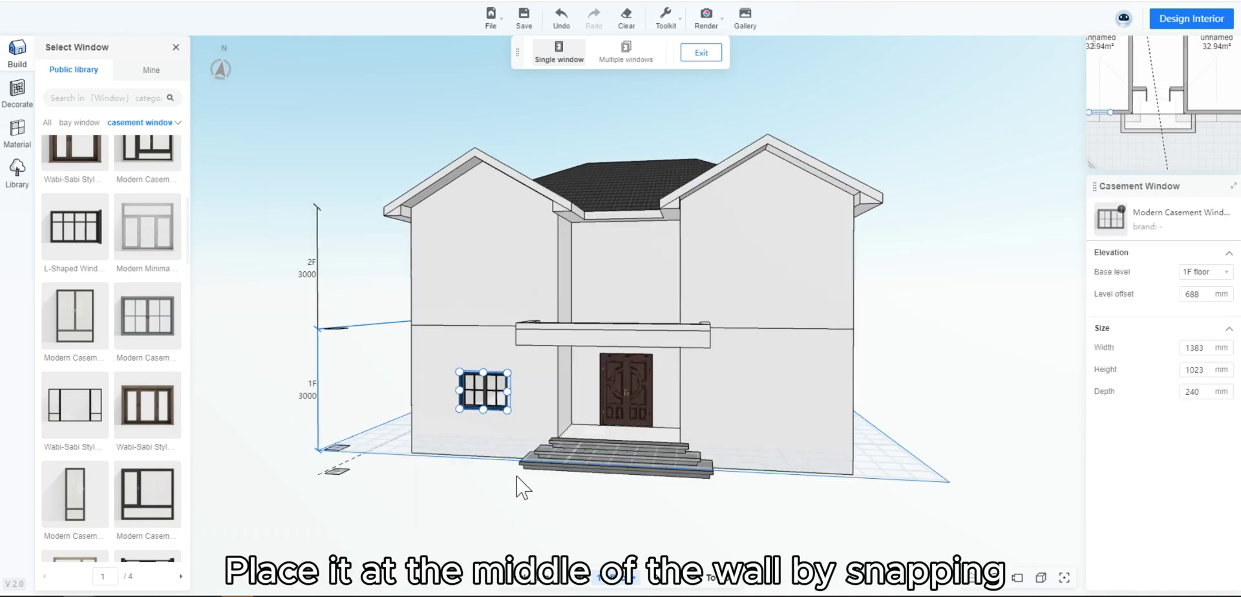
mouse_move(505, 501)
mouse_down()
mouse_move(551, 501)
mouse_move(587, 526)
mouse_move(546, 521)
mouse_move(540, 504)
mouse_up()
Size the window 2400 × 1800 mm and raise it with a 500 mm level offset.
click(526, 395)
text(24)
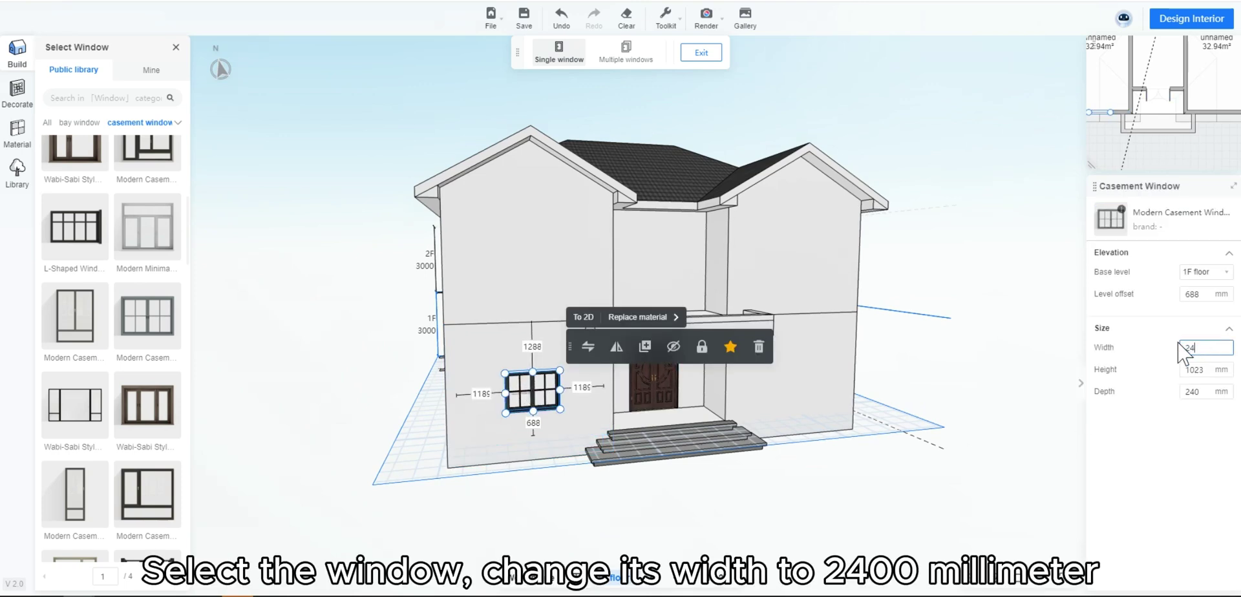
text(00)
key(Return)
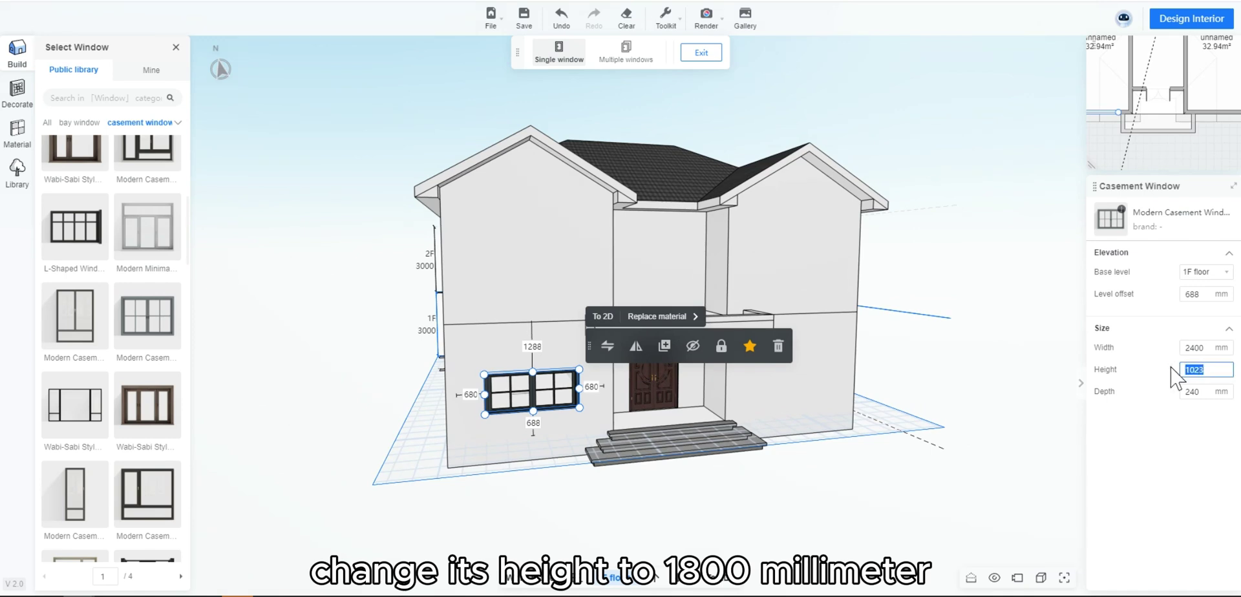
text(1)
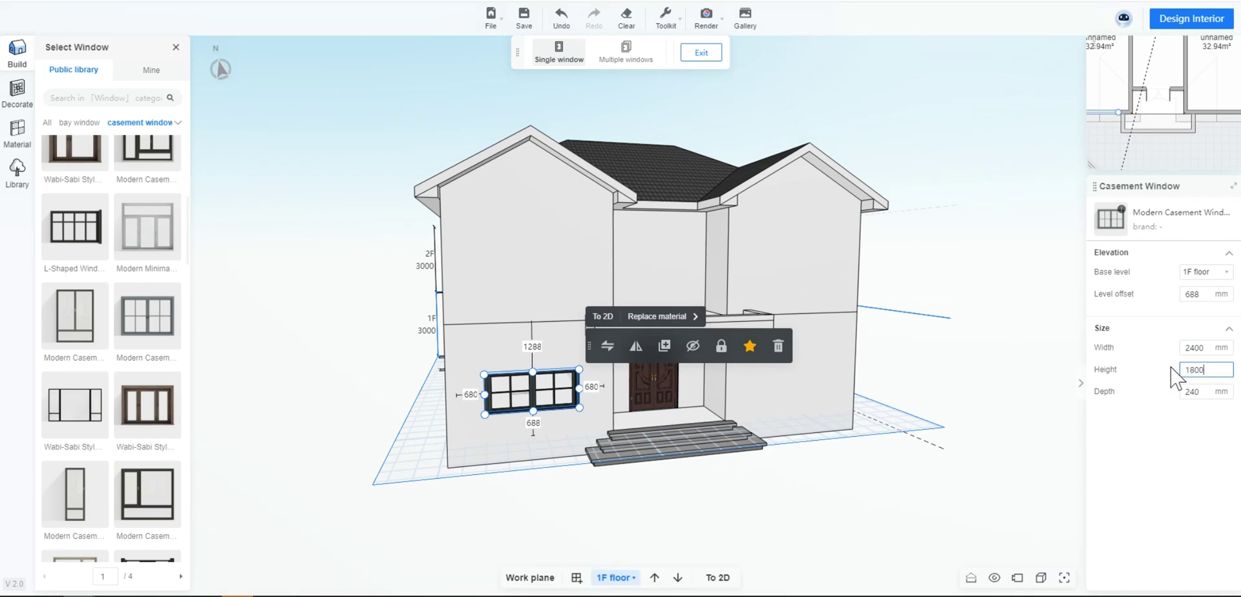
key(Return)
click(511, 562)
drag(510, 562, 485, 549)
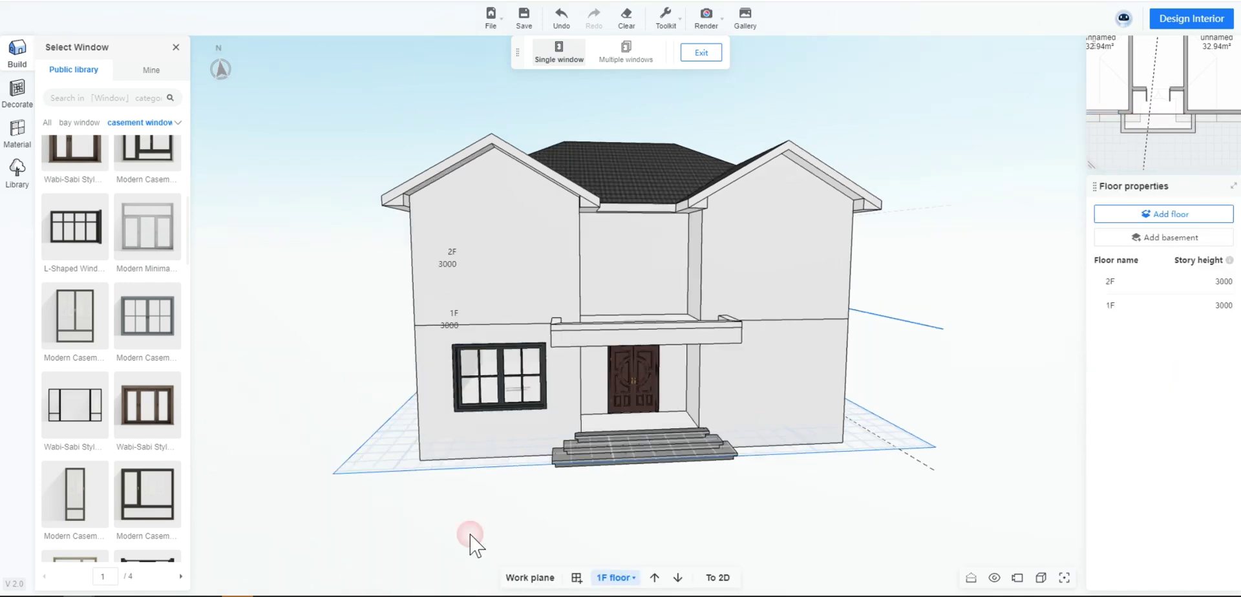
click(509, 391)
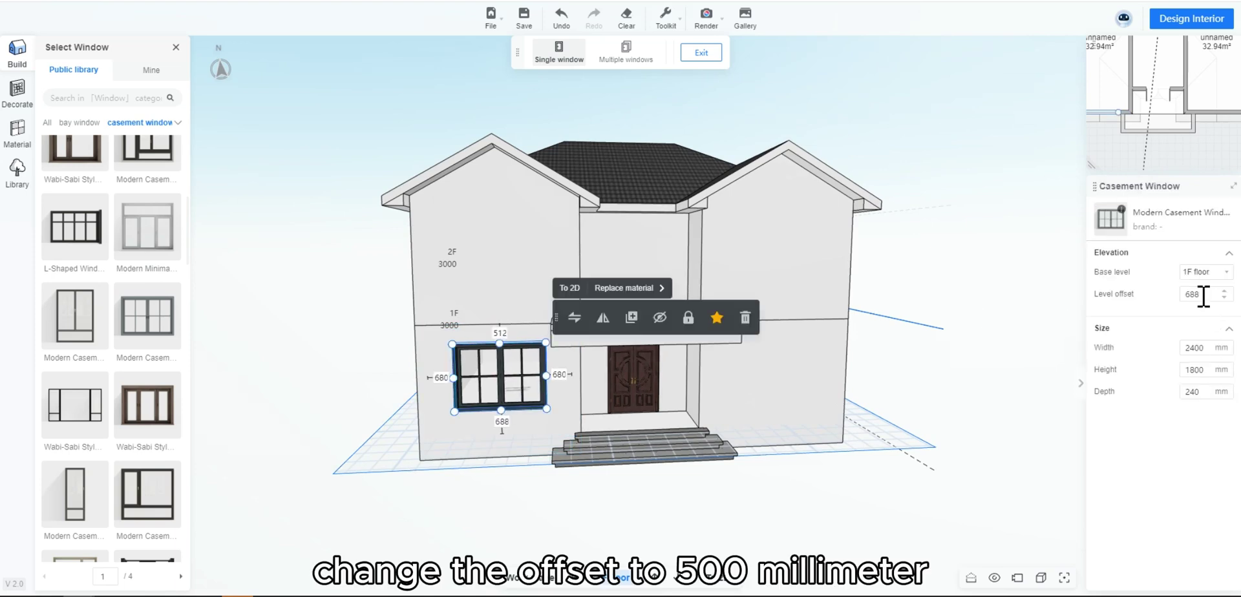
text(500)
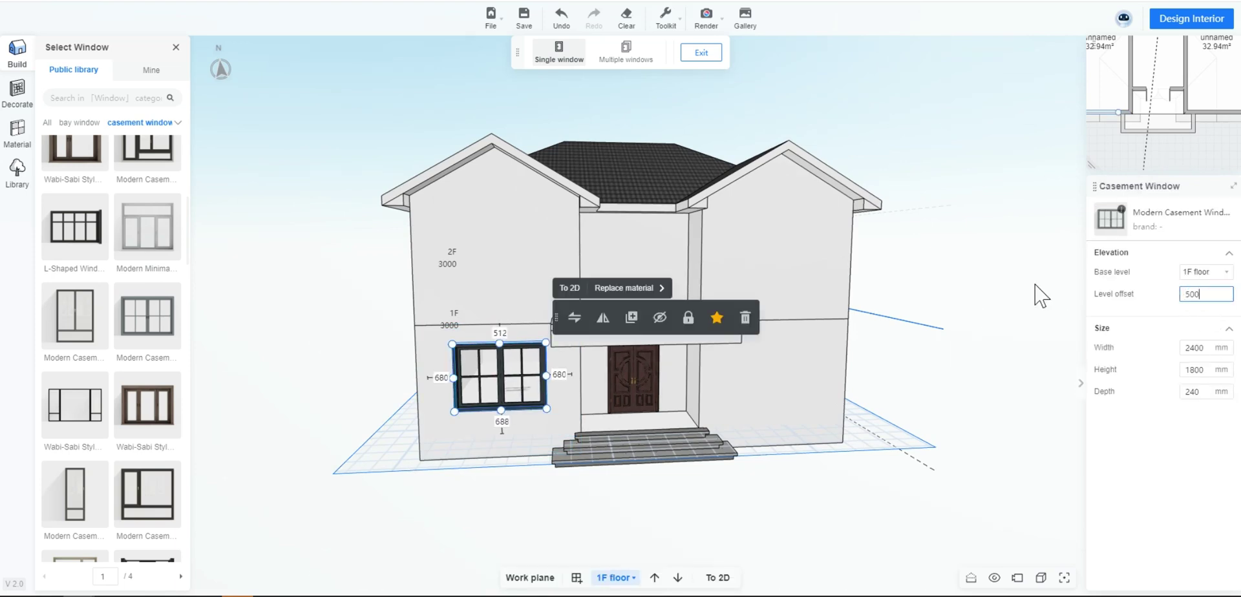
key(Return)
mouse_move(559, 526)
mouse_down()
mouse_move(512, 518)
mouse_move(534, 526)
mouse_move(531, 542)
mouse_up()
Copy the casement window onto the upper-floor left and right front walls.
click(546, 408)
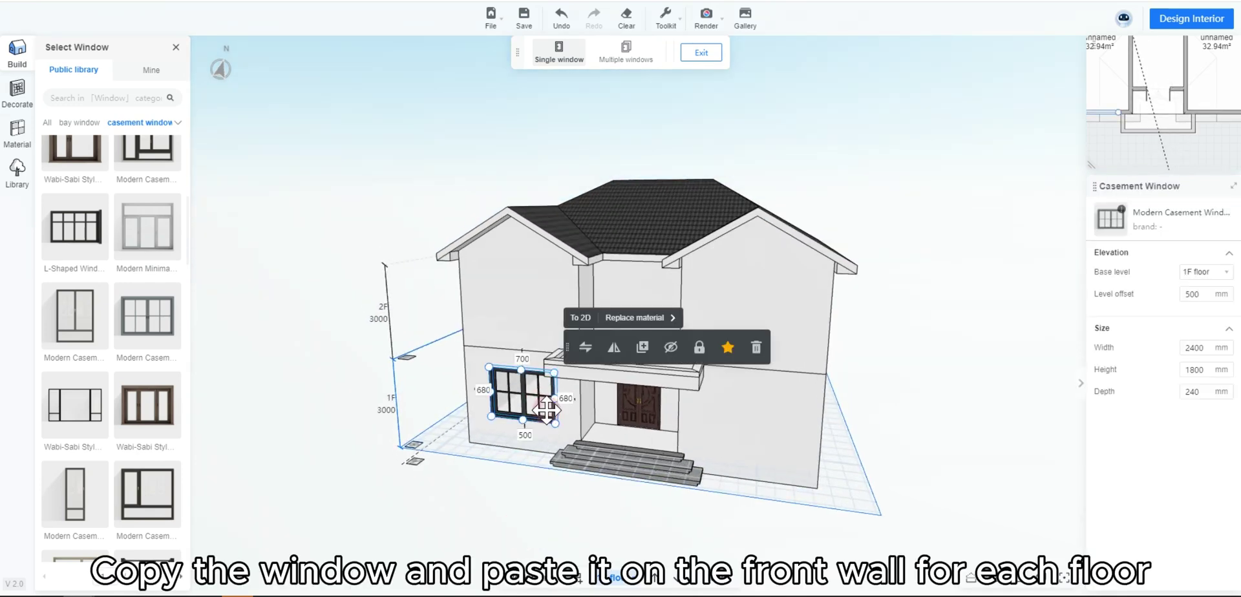
click(642, 347)
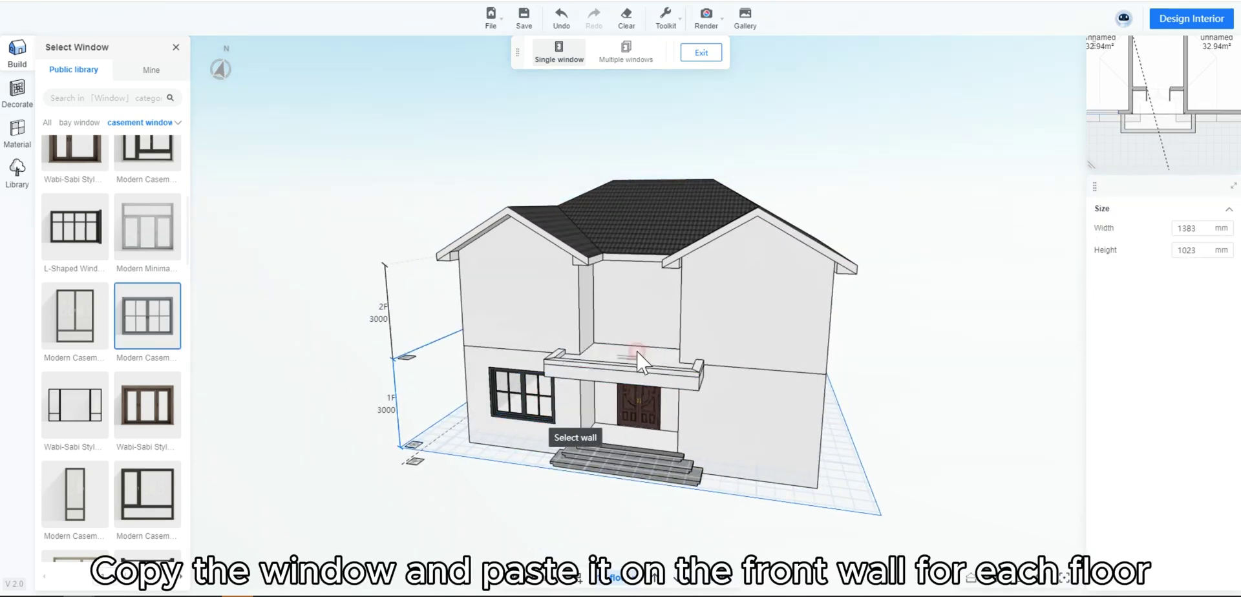
click(521, 304)
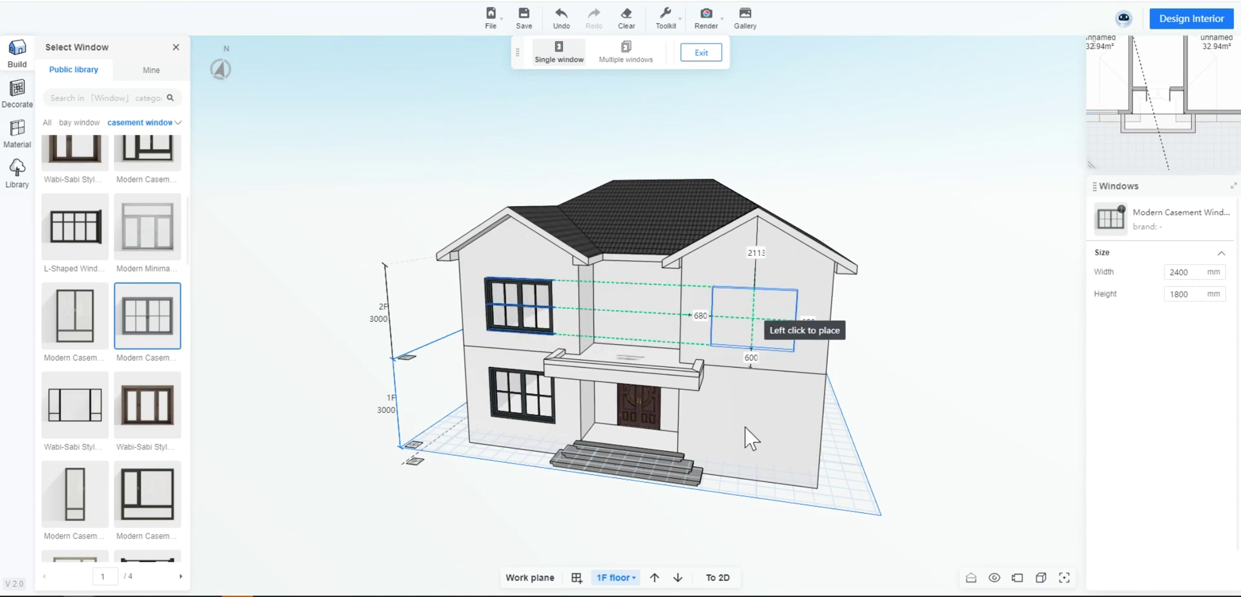
click(751, 446)
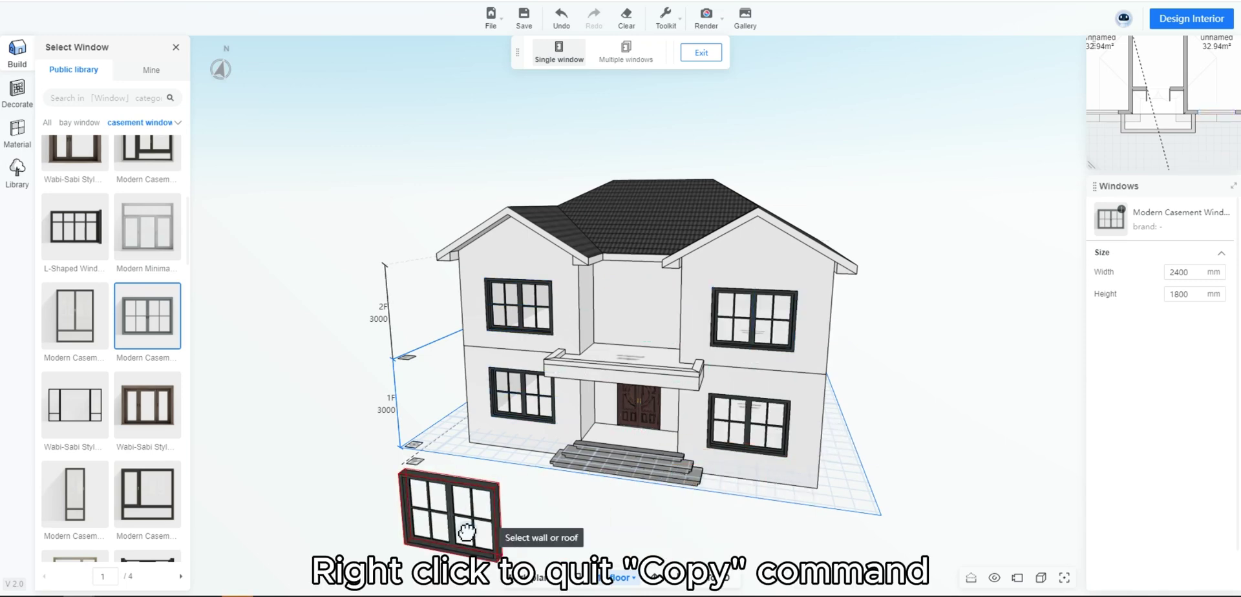
right_click(440, 507)
mouse_move(452, 510)
mouse_down()
mouse_move(575, 498)
mouse_move(540, 487)
mouse_move(789, 498)
mouse_move(742, 537)
mouse_move(715, 520)
mouse_up()
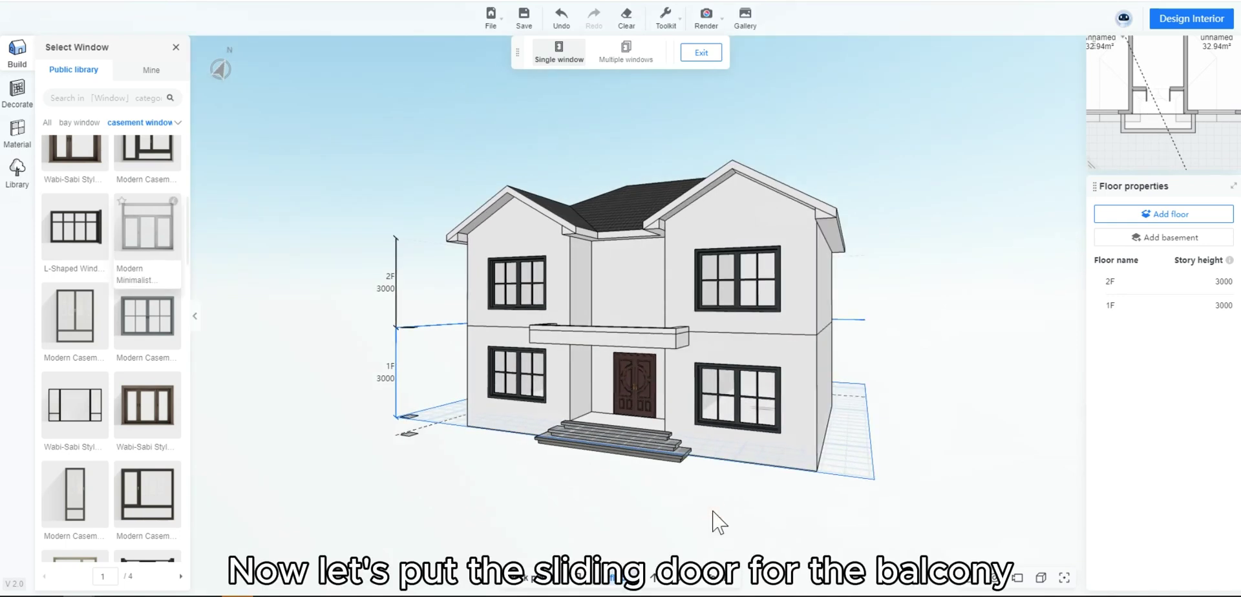
Place a Modern Sliding Door in the second-floor wall above the porch.
click(176, 48)
mouse_move(362, 492)
mouse_down()
mouse_move(407, 498)
mouse_move(406, 512)
mouse_up()
click(67, 273)
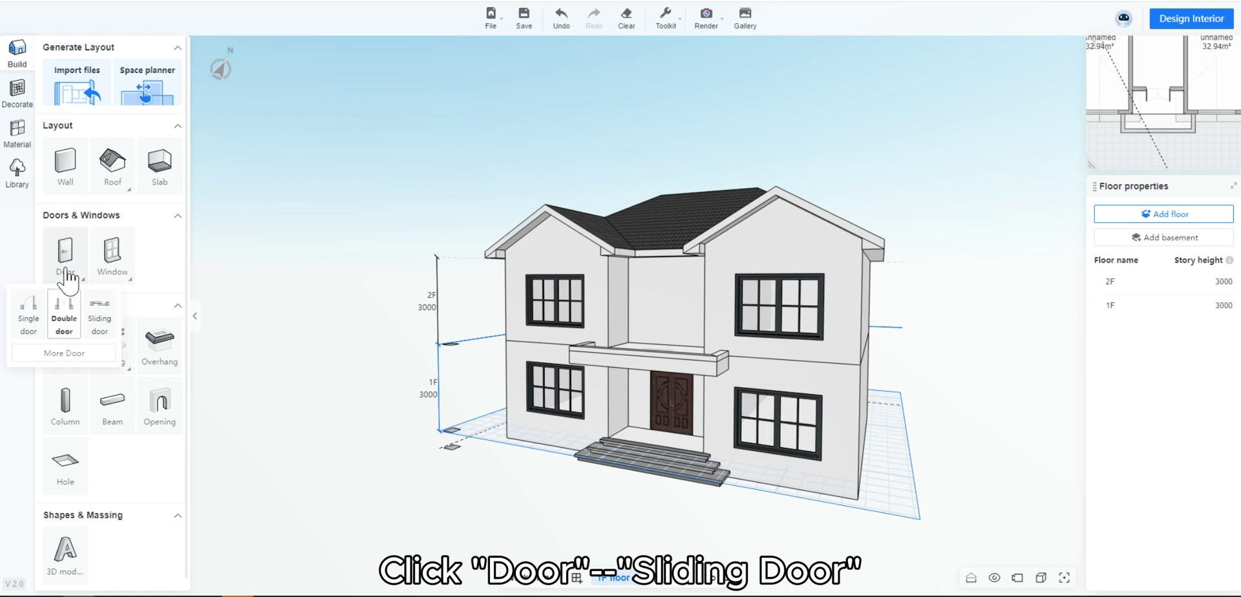
click(105, 337)
scroll(400, 369, up, 1)
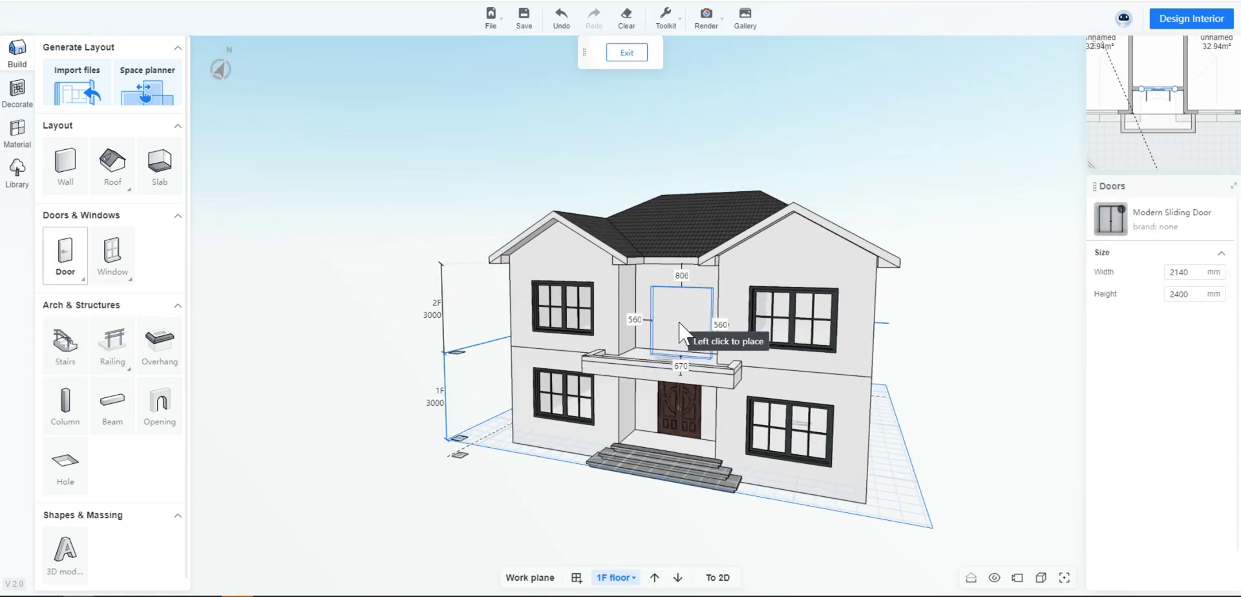
click(497, 533)
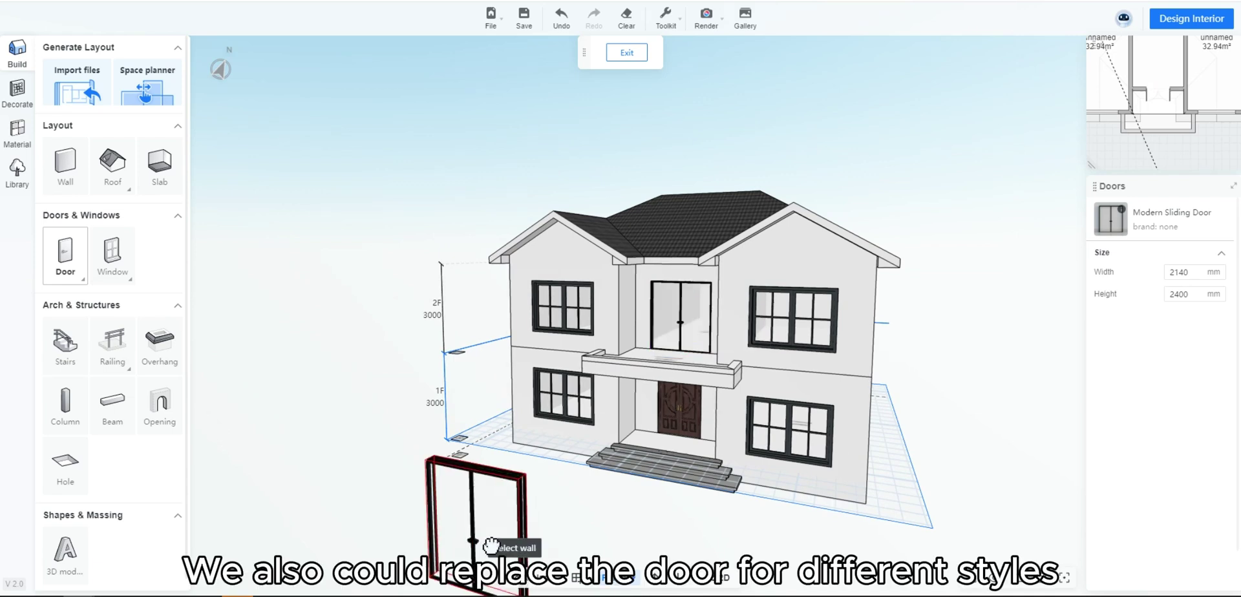
Replace the entrance door with the dark European Minimalist double door model.
right_click(517, 510)
mouse_move(526, 505)
mouse_down()
mouse_move(742, 526)
mouse_move(724, 534)
mouse_up()
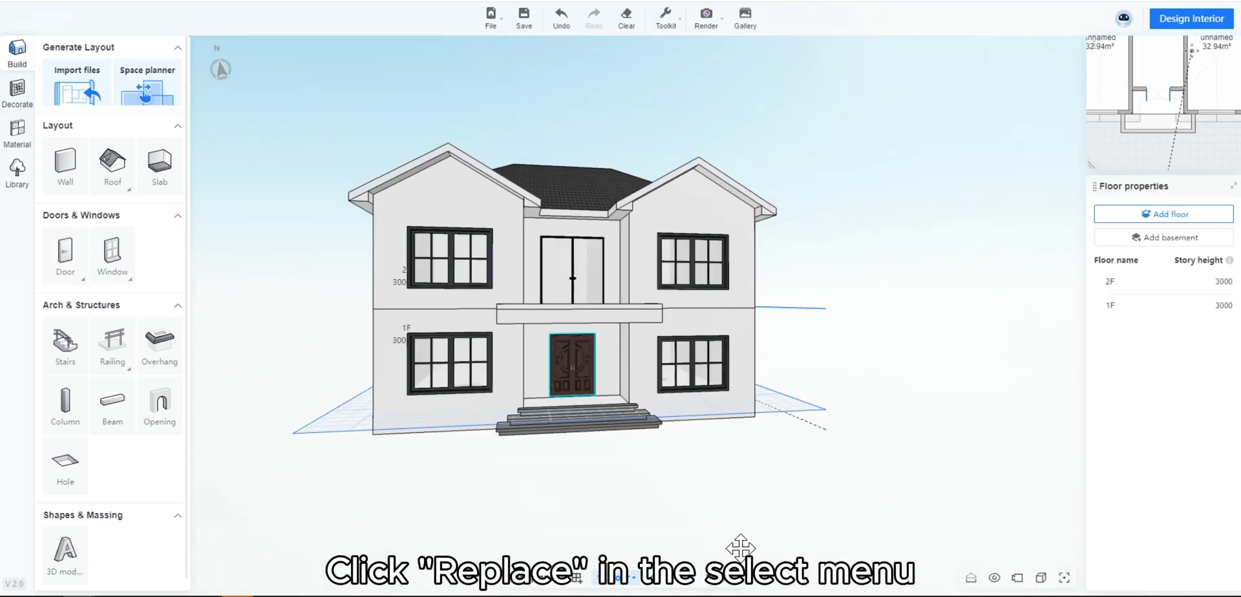
click(592, 367)
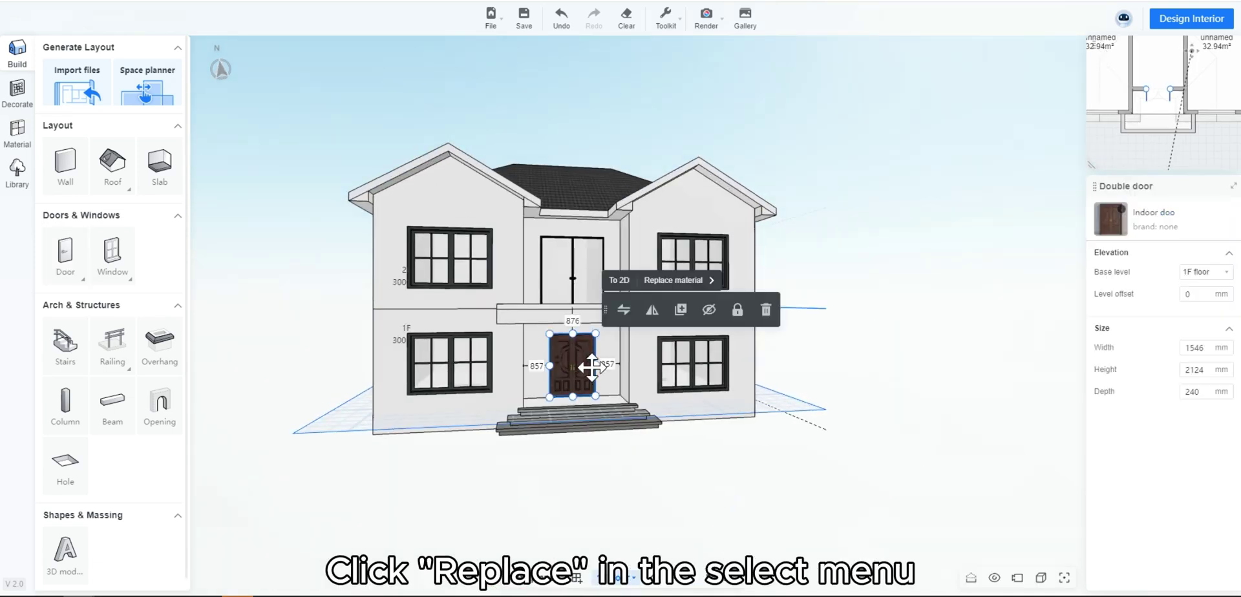
click(624, 310)
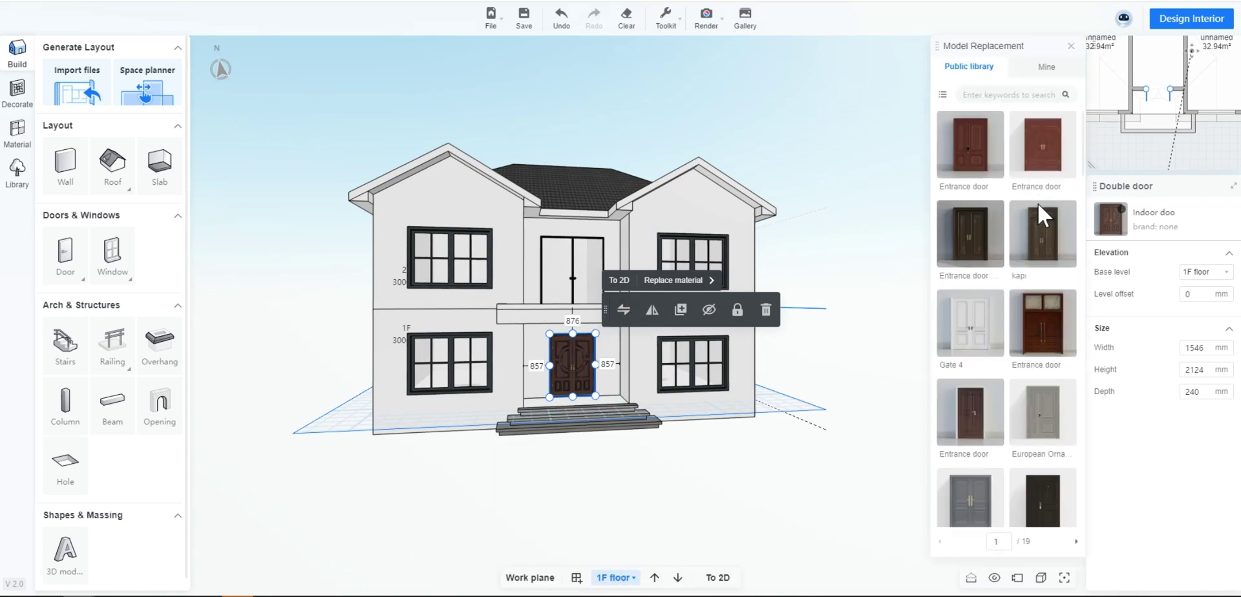
click(965, 327)
scroll(971, 446, down, 2)
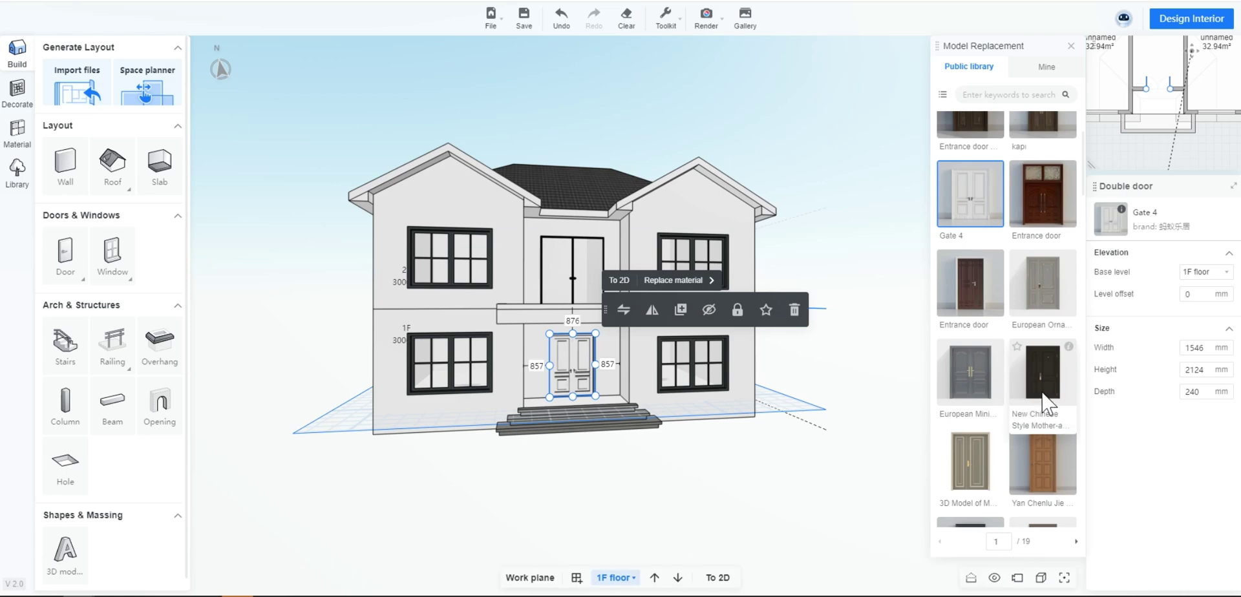
click(974, 375)
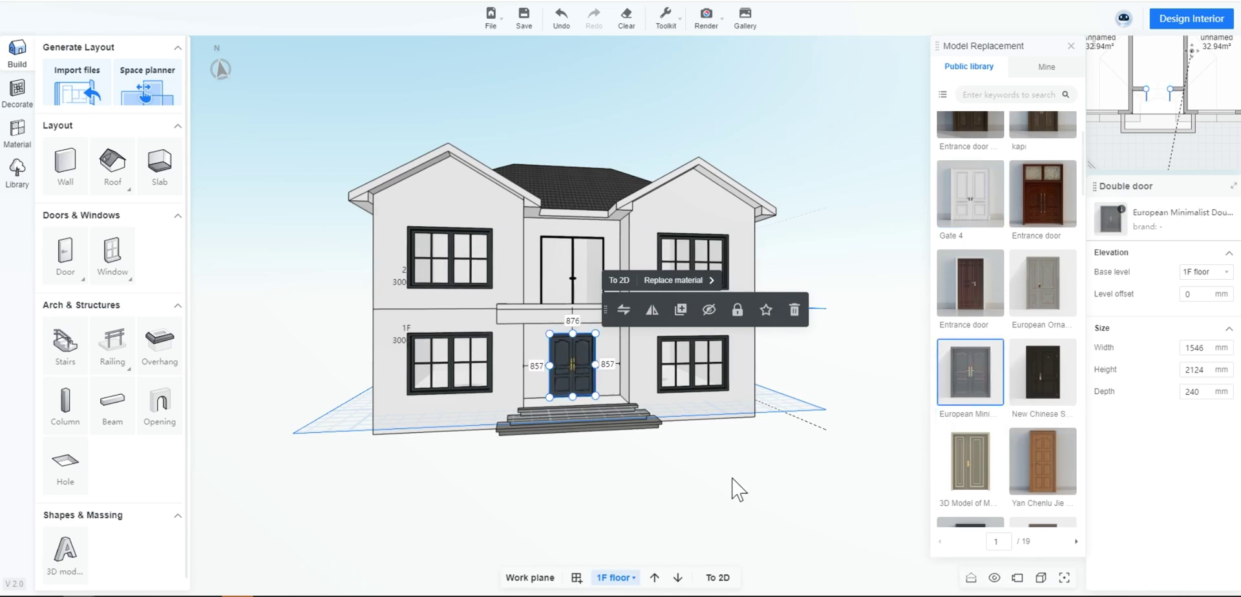
drag(739, 493, 692, 493)
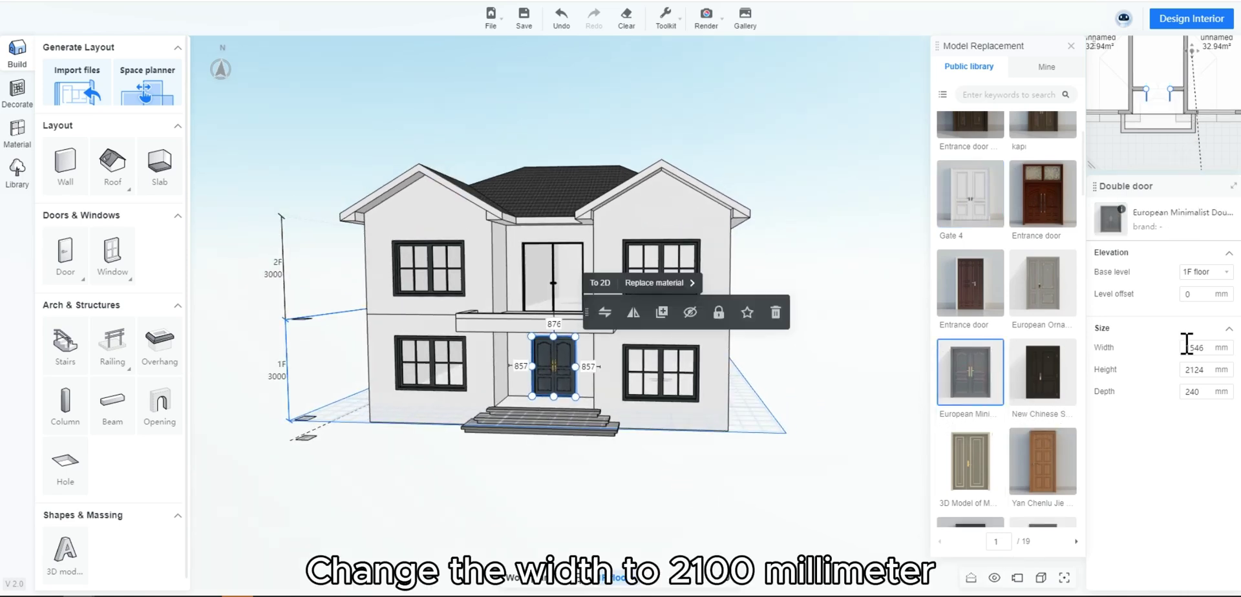
Resize the entrance door to 2100 mm wide and 2400 mm tall.
drag(1206, 347, 1182, 348)
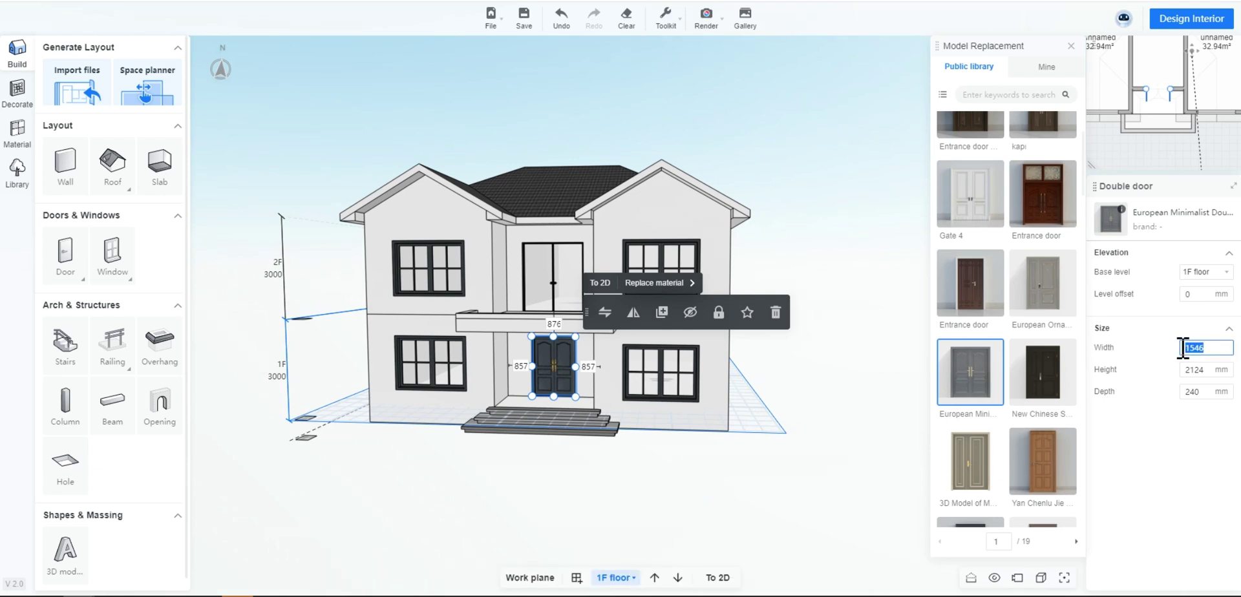
text(2100)
key(Return)
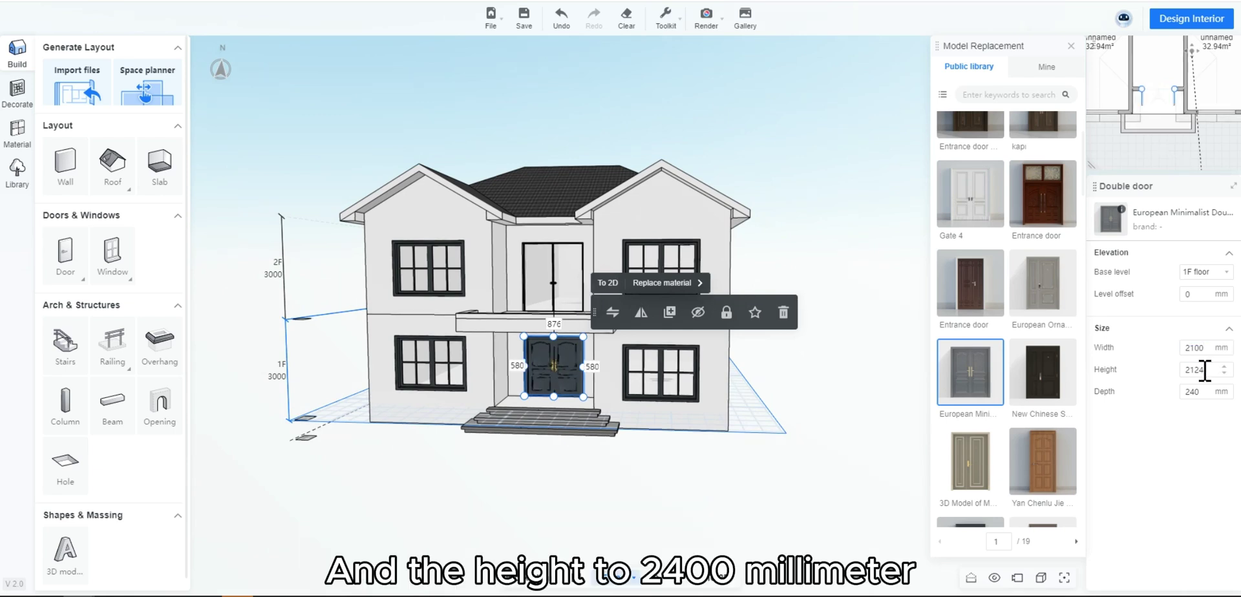
text(2400)
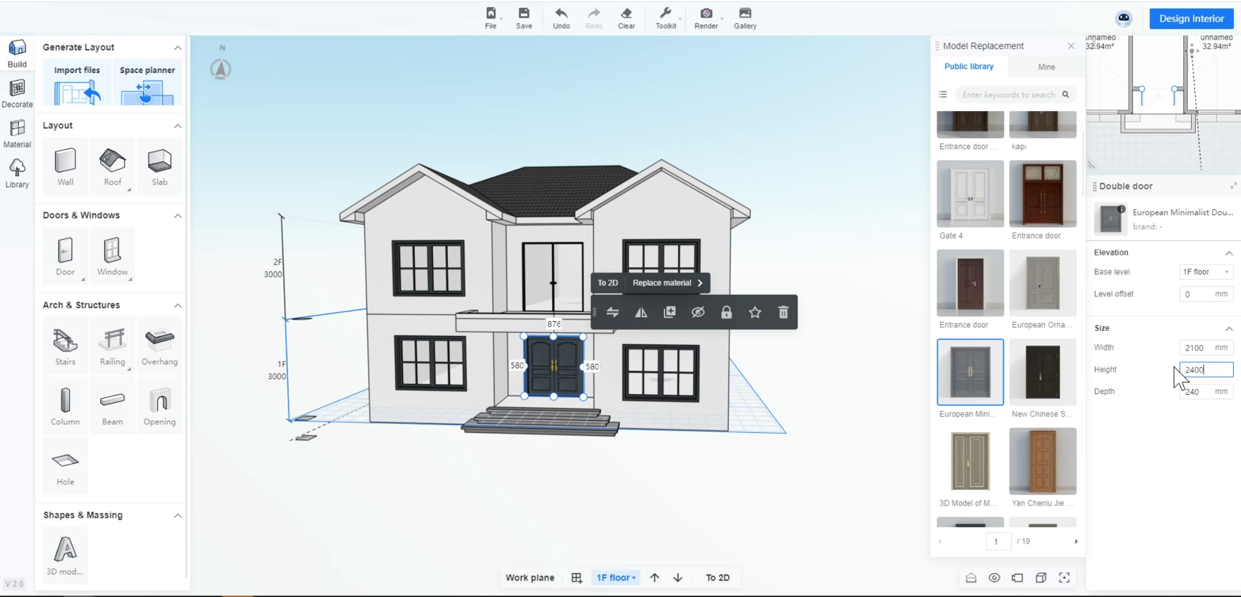
key(Return)
click(561, 493)
mouse_move(568, 498)
mouse_down()
mouse_move(587, 486)
mouse_move(516, 517)
mouse_move(499, 502)
mouse_move(509, 504)
mouse_up()
drag(803, 534, 840, 517)
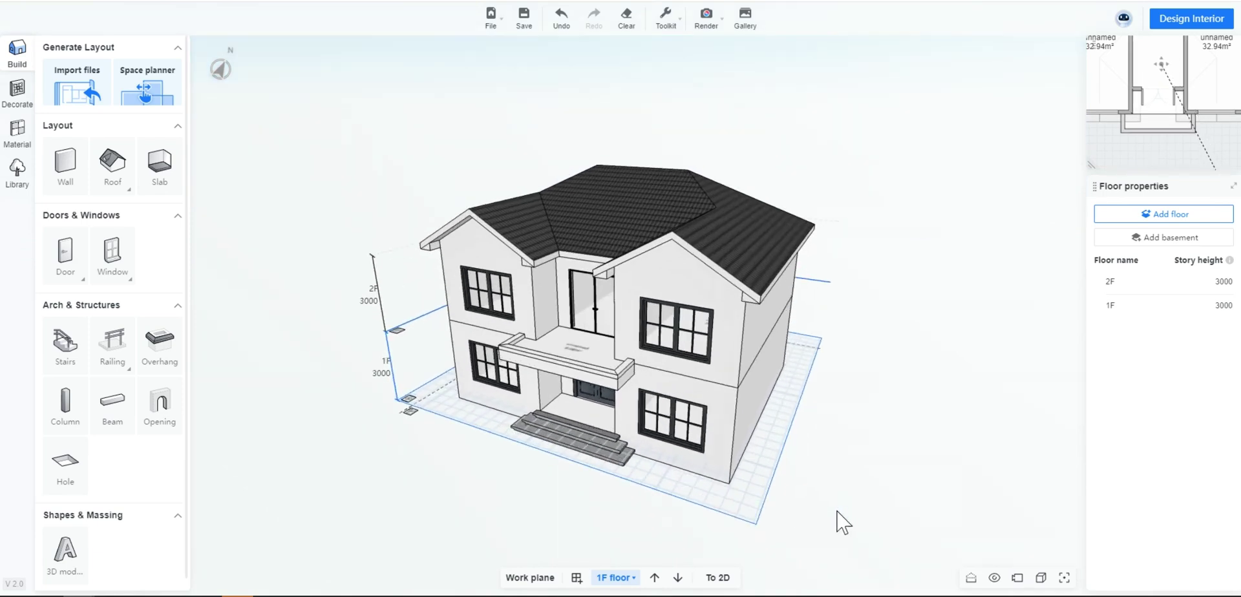
Apply the second eaves profile along the whole roof perimeter.
click(17, 92)
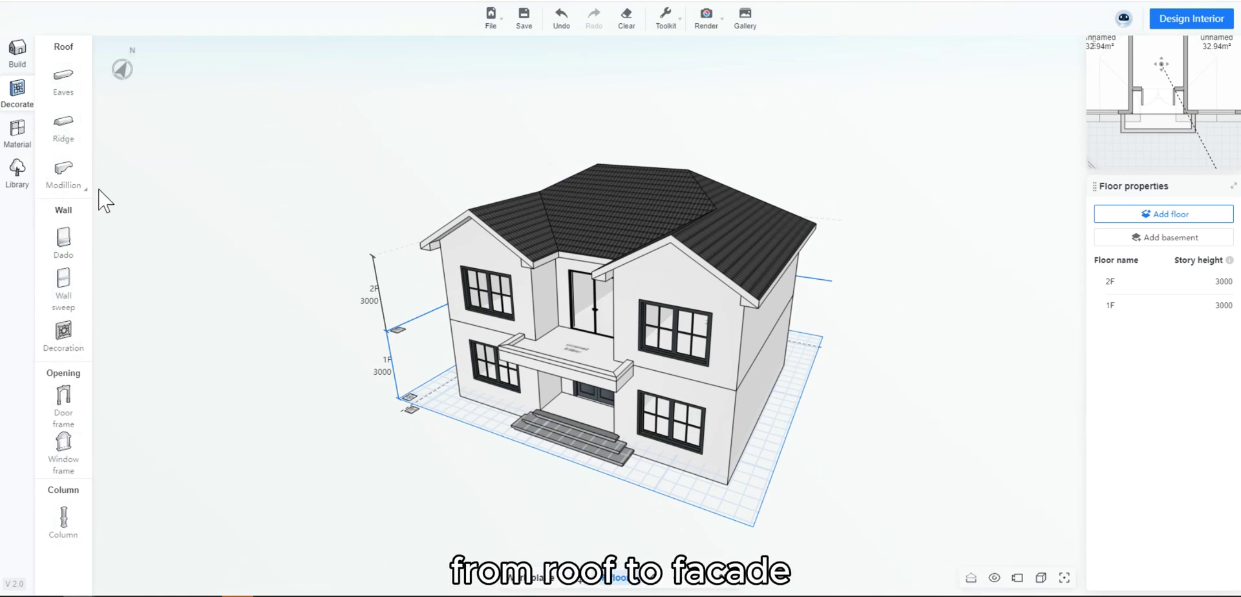
click(65, 91)
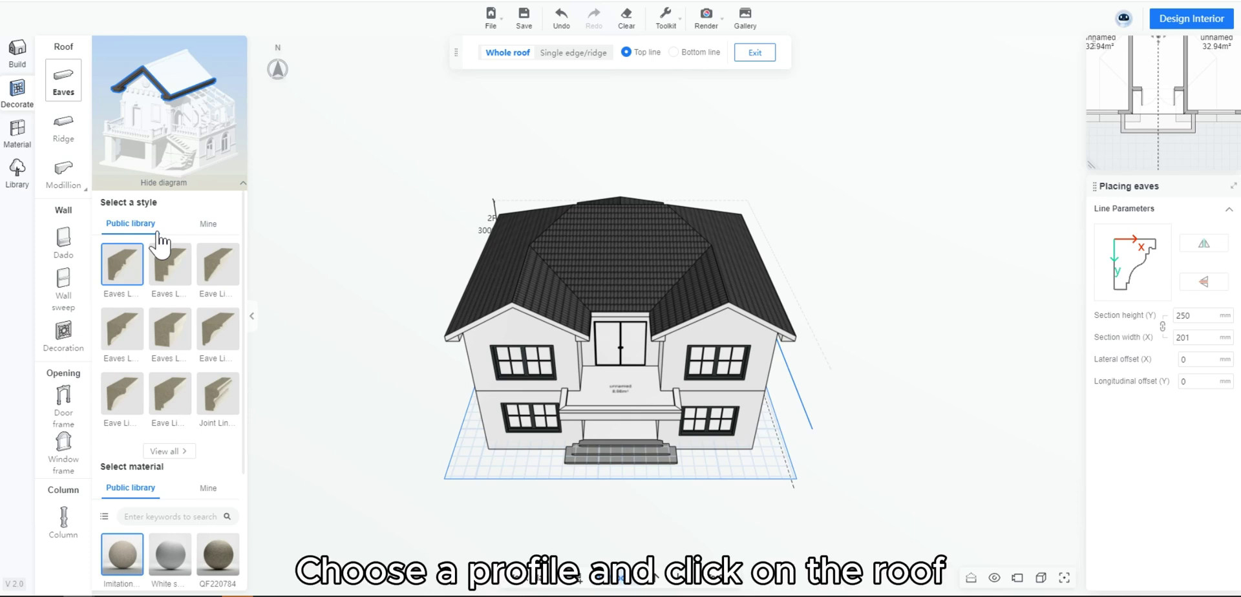
click(159, 267)
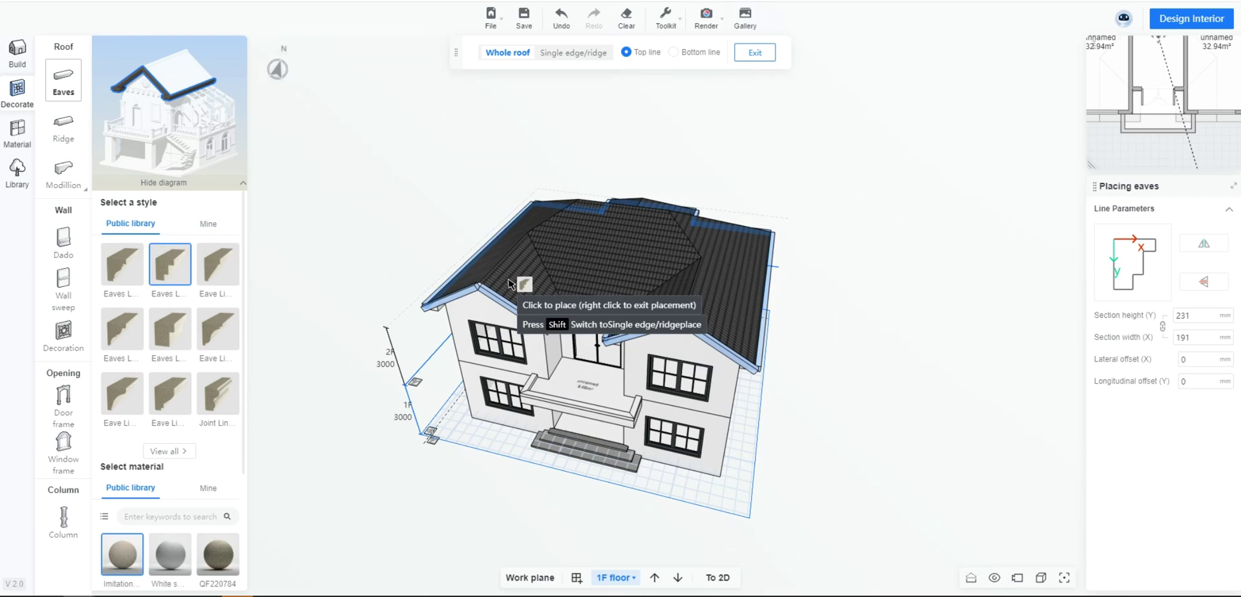
click(510, 285)
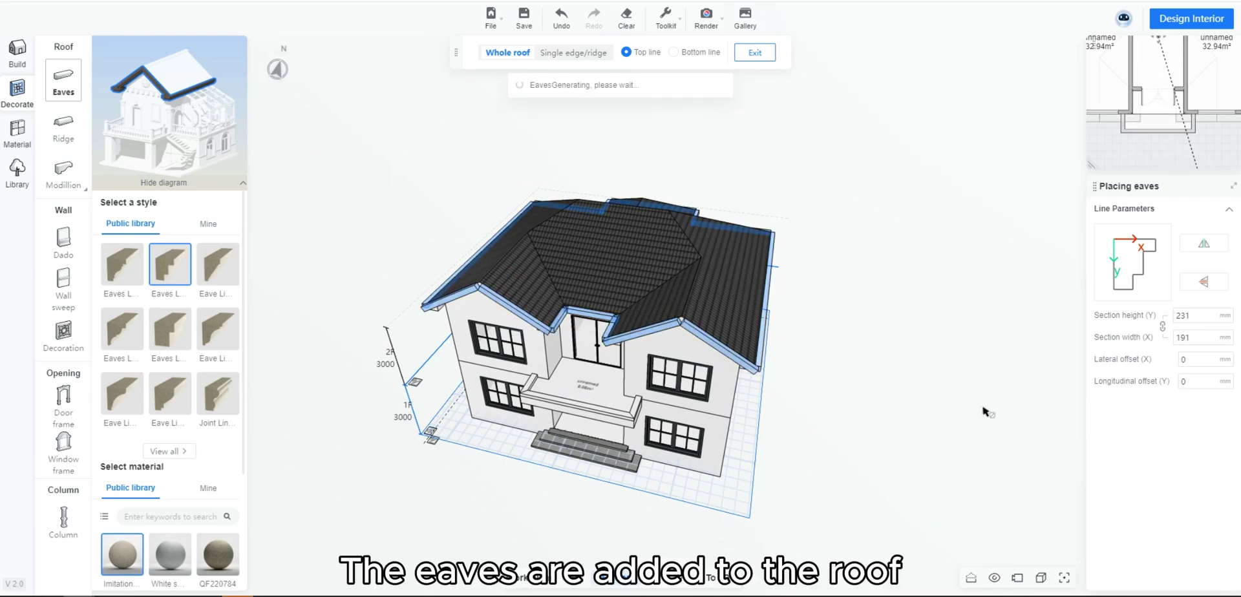
right_click(931, 427)
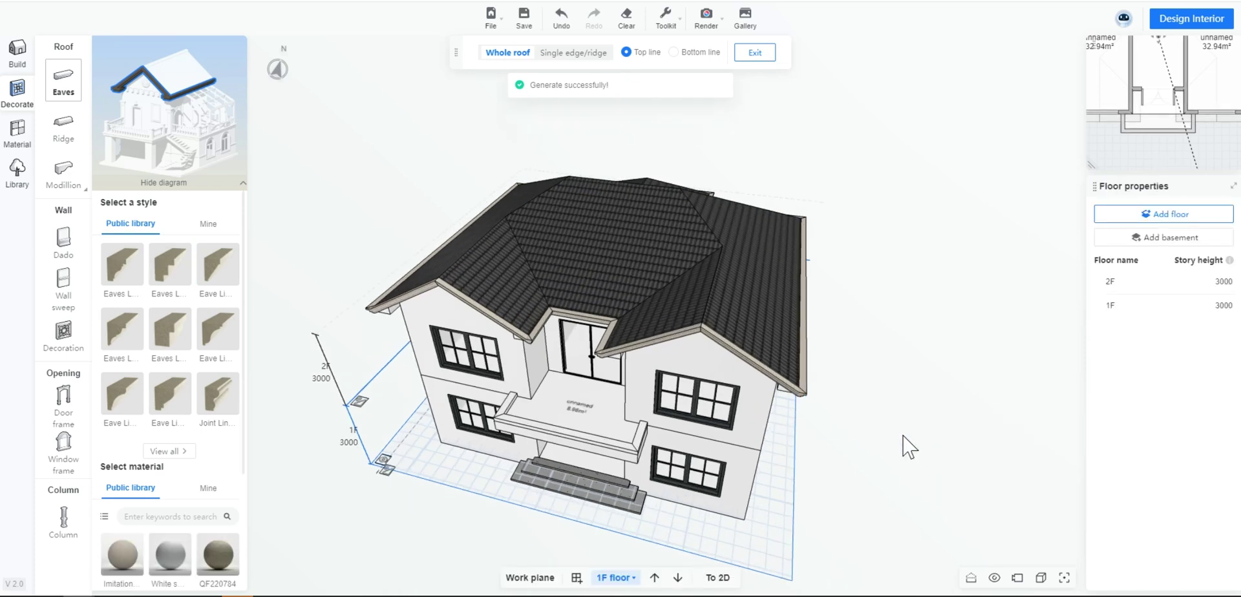
mouse_move(903, 444)
mouse_down()
mouse_move(868, 400)
mouse_move(840, 305)
mouse_move(825, 387)
mouse_move(881, 451)
mouse_move(869, 423)
mouse_up()
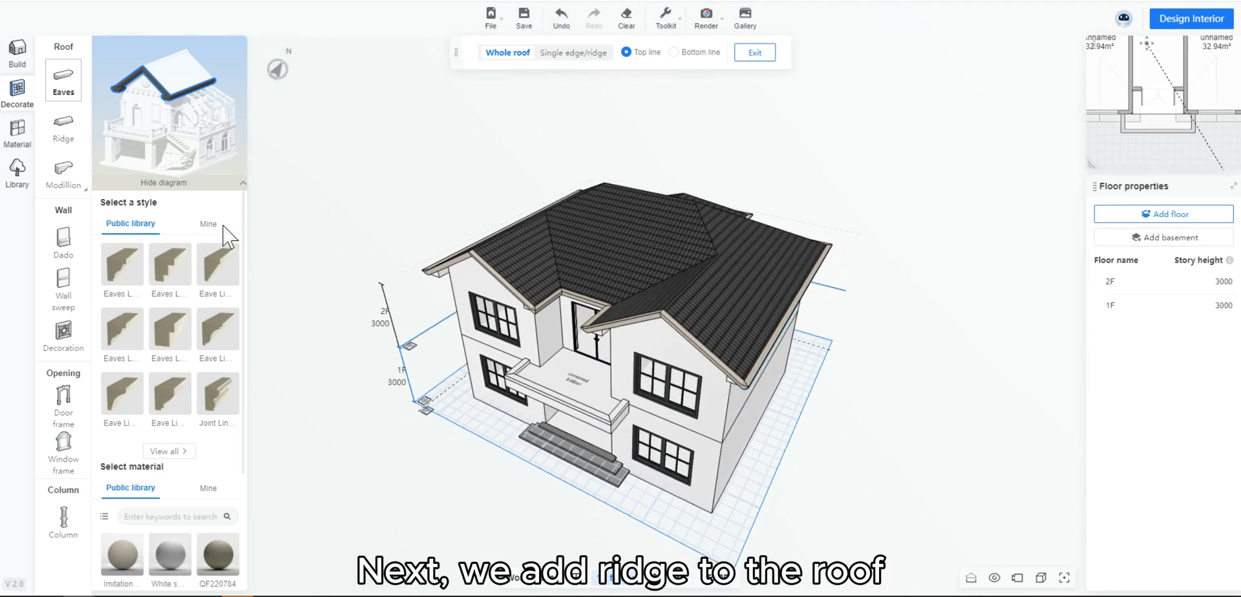
Apply the third ridge profile along every ridge and hip of the roof.
click(63, 134)
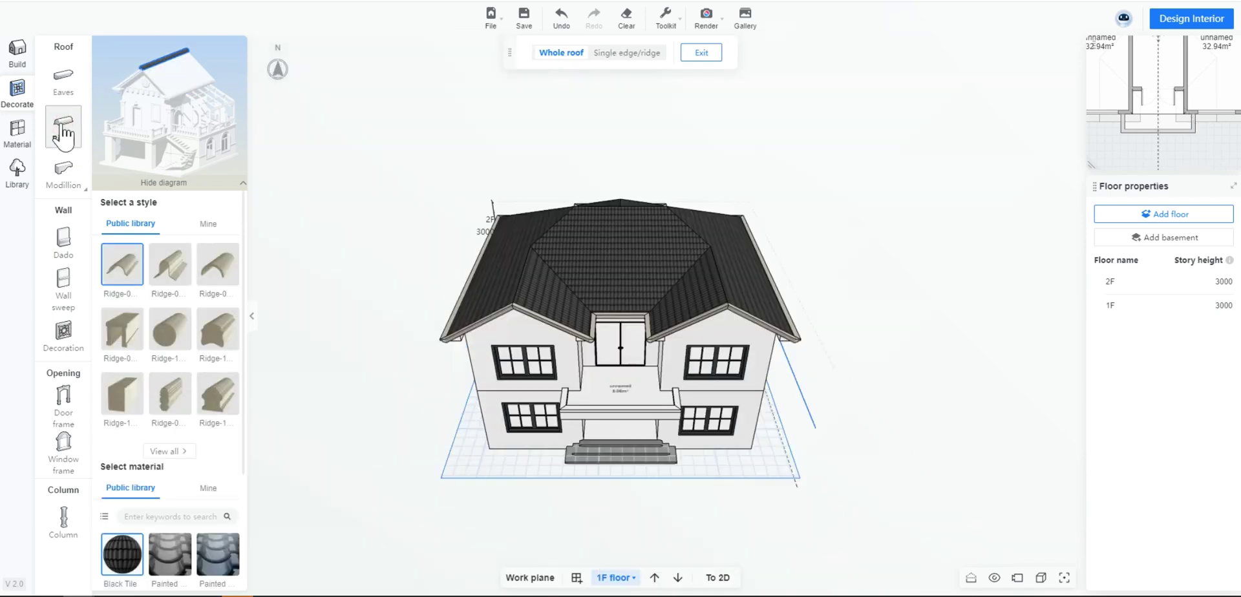
click(218, 265)
mouse_move(284, 349)
mouse_down()
mouse_move(327, 410)
mouse_move(313, 414)
mouse_up()
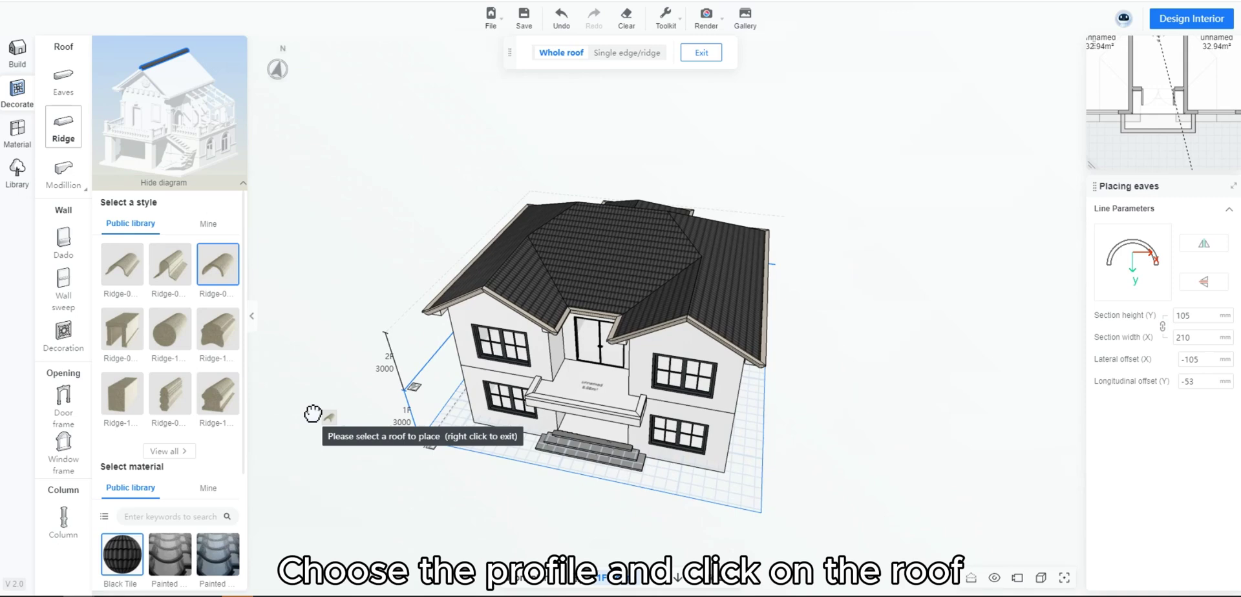
click(602, 257)
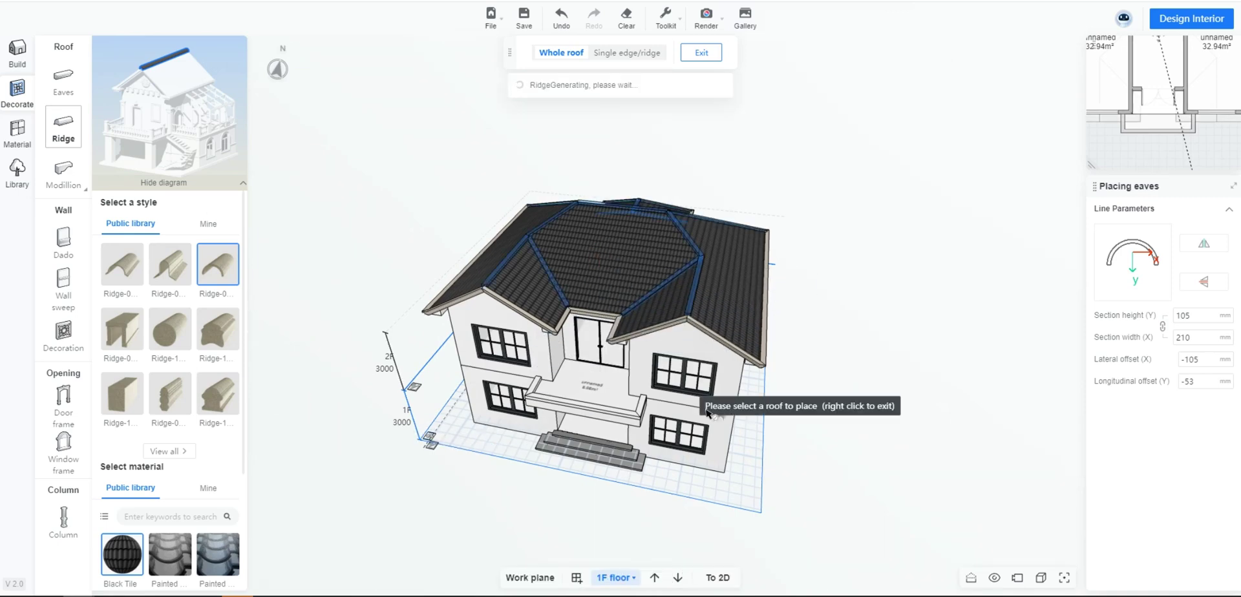
right_click(880, 447)
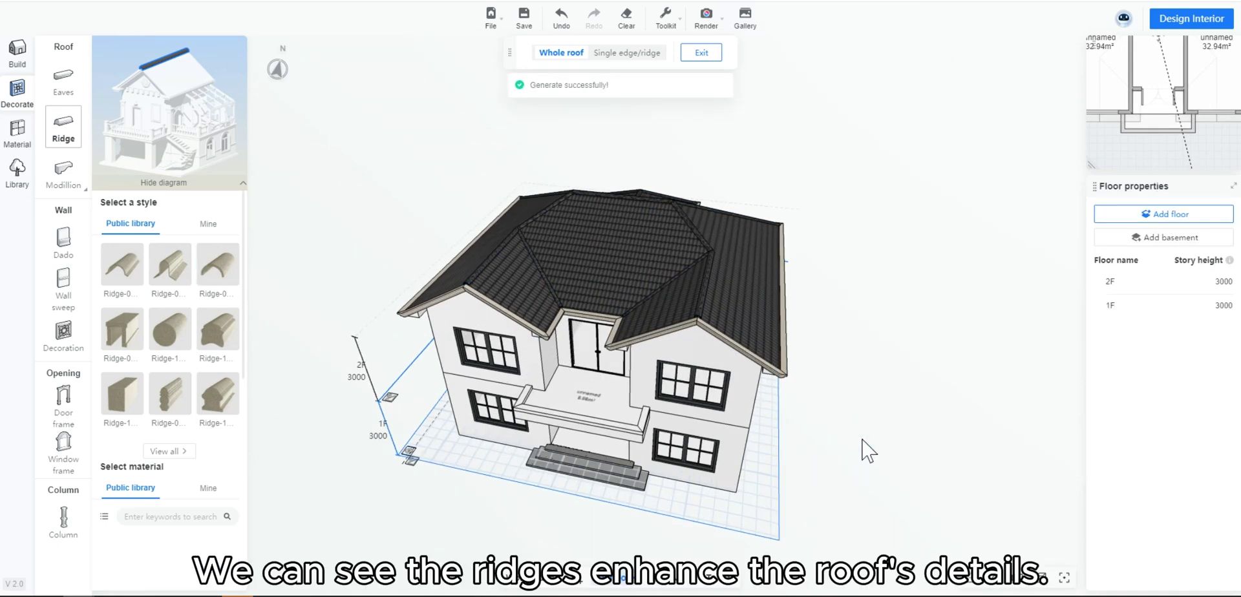
mouse_move(882, 452)
mouse_down()
mouse_move(939, 506)
mouse_move(795, 477)
mouse_move(878, 526)
mouse_move(945, 449)
mouse_move(939, 437)
mouse_move(914, 465)
mouse_up()
Place a Dado C band around the ground-floor wall base.
right_click(914, 465)
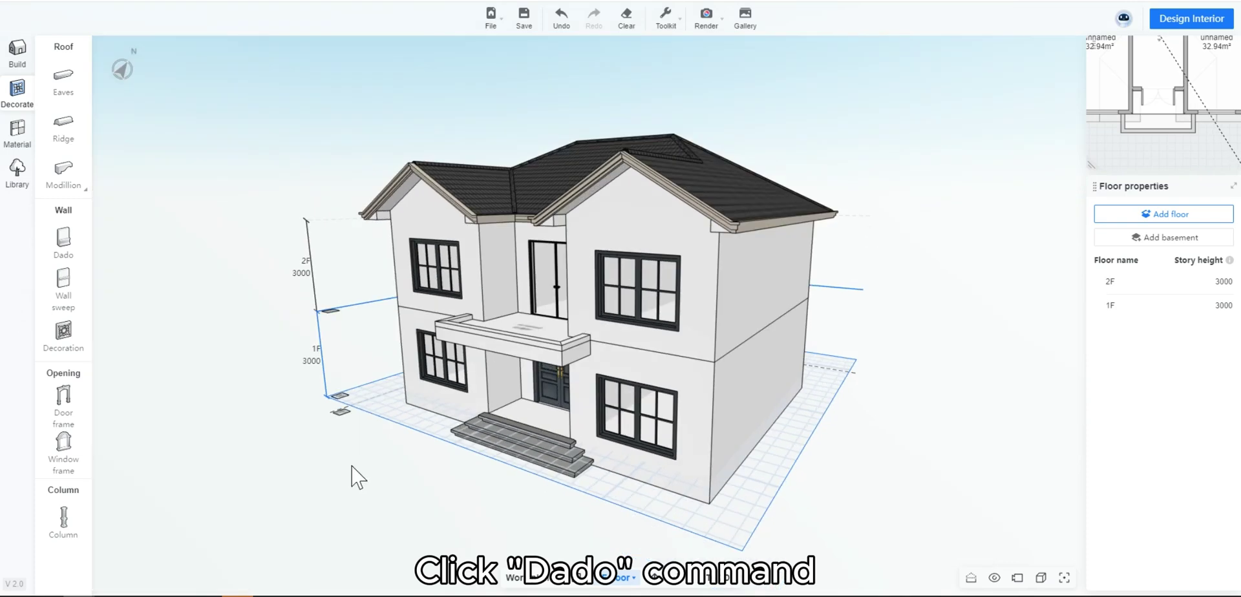
click(56, 251)
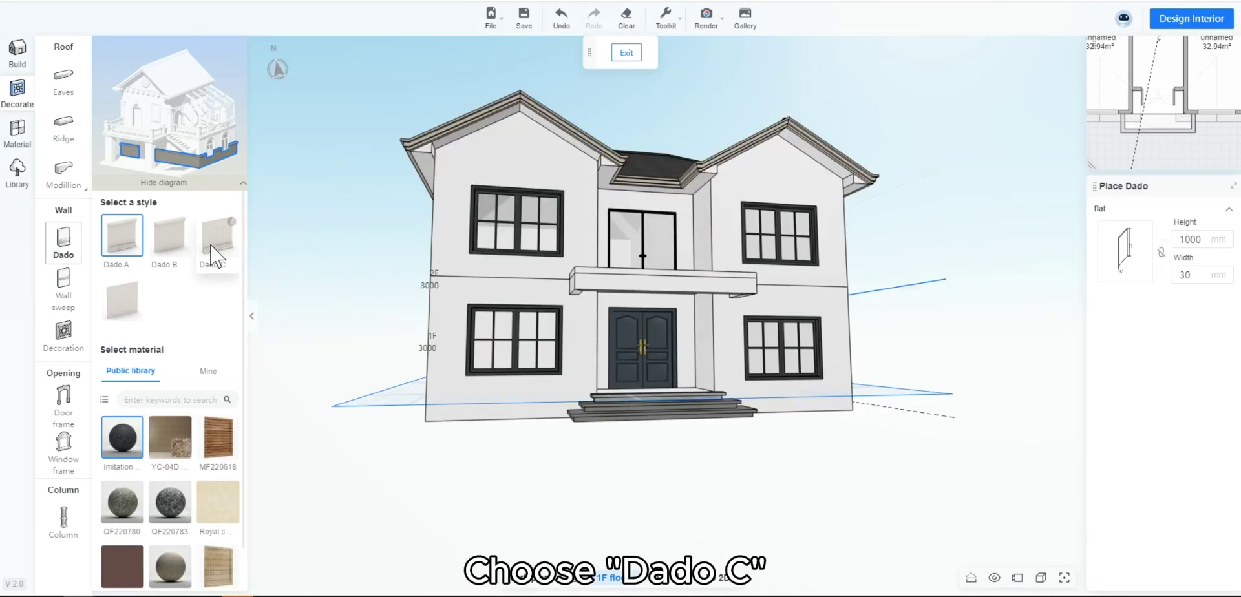
click(216, 237)
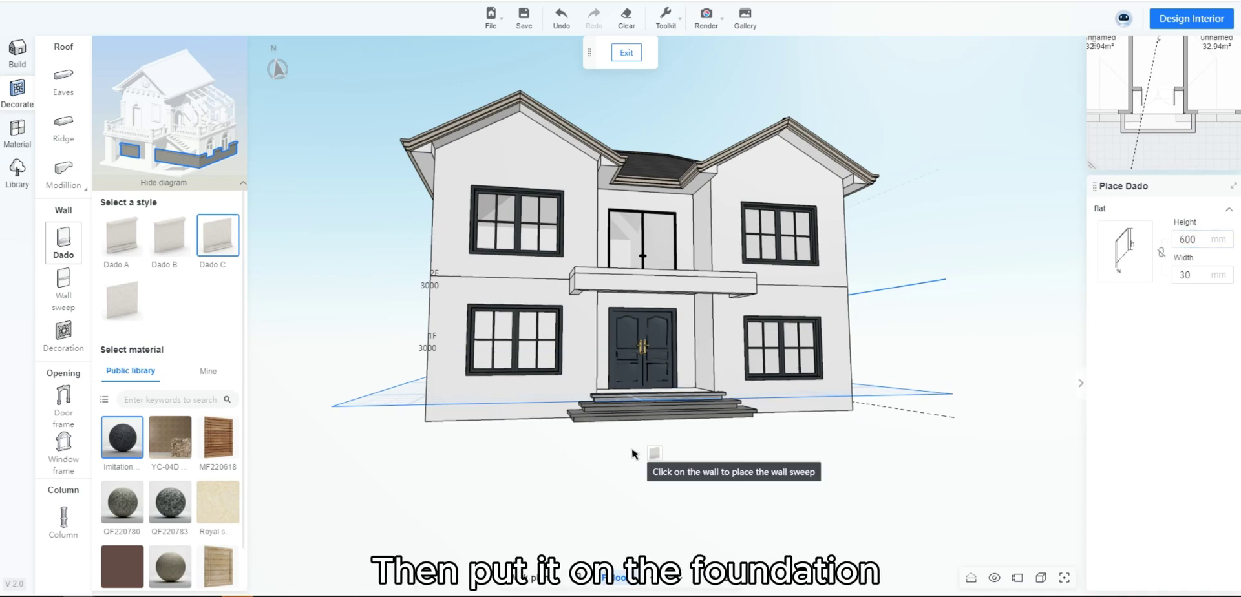
drag(626, 459, 576, 495)
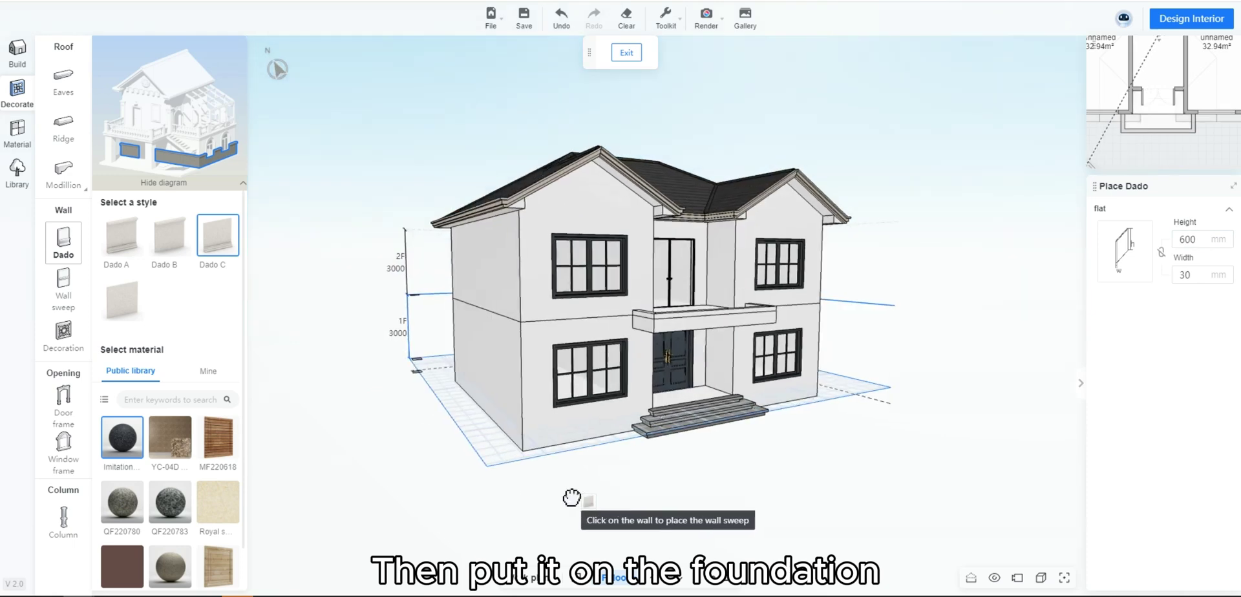
click(541, 434)
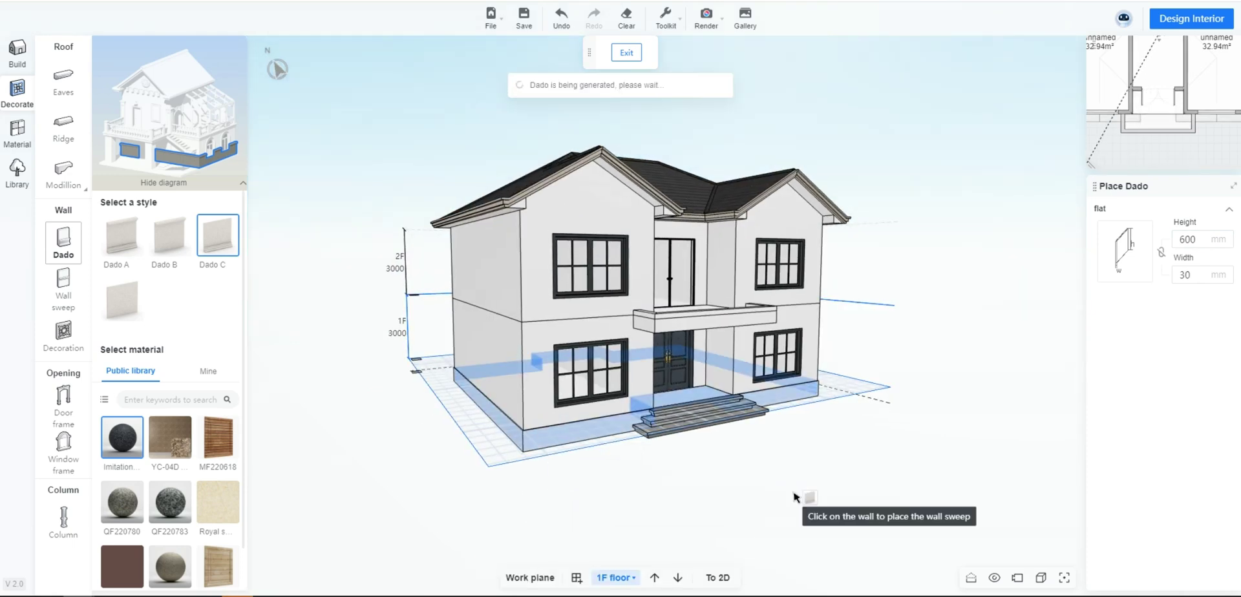
right_click(821, 504)
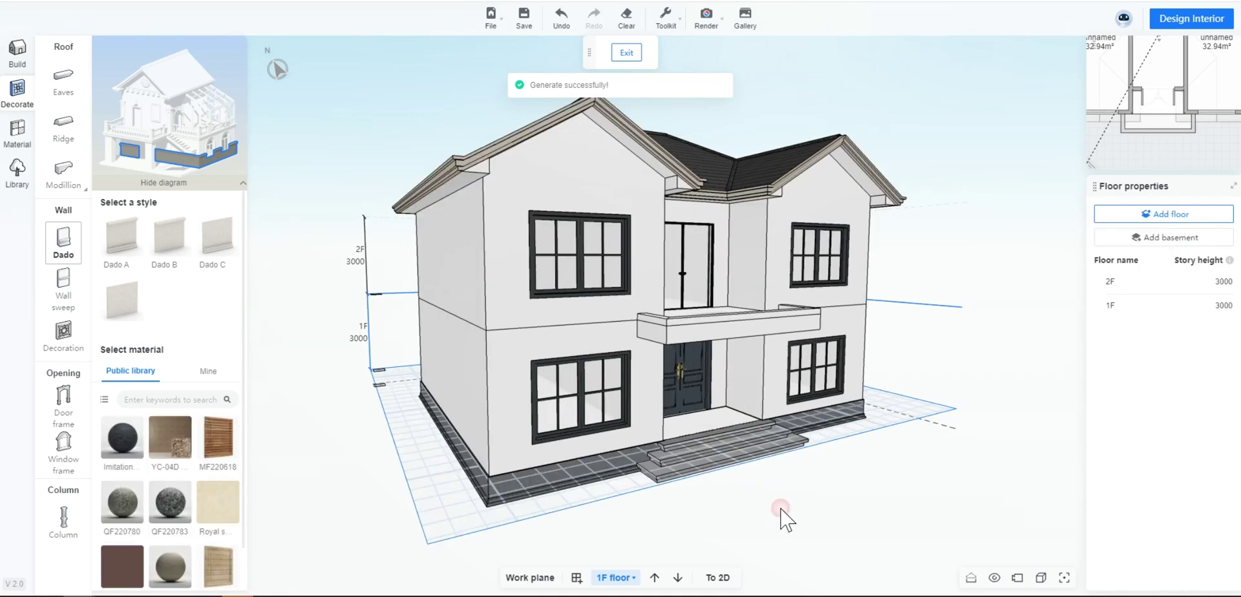
mouse_move(781, 515)
mouse_down()
mouse_move(684, 498)
mouse_move(653, 506)
mouse_move(709, 522)
mouse_move(805, 515)
mouse_up()
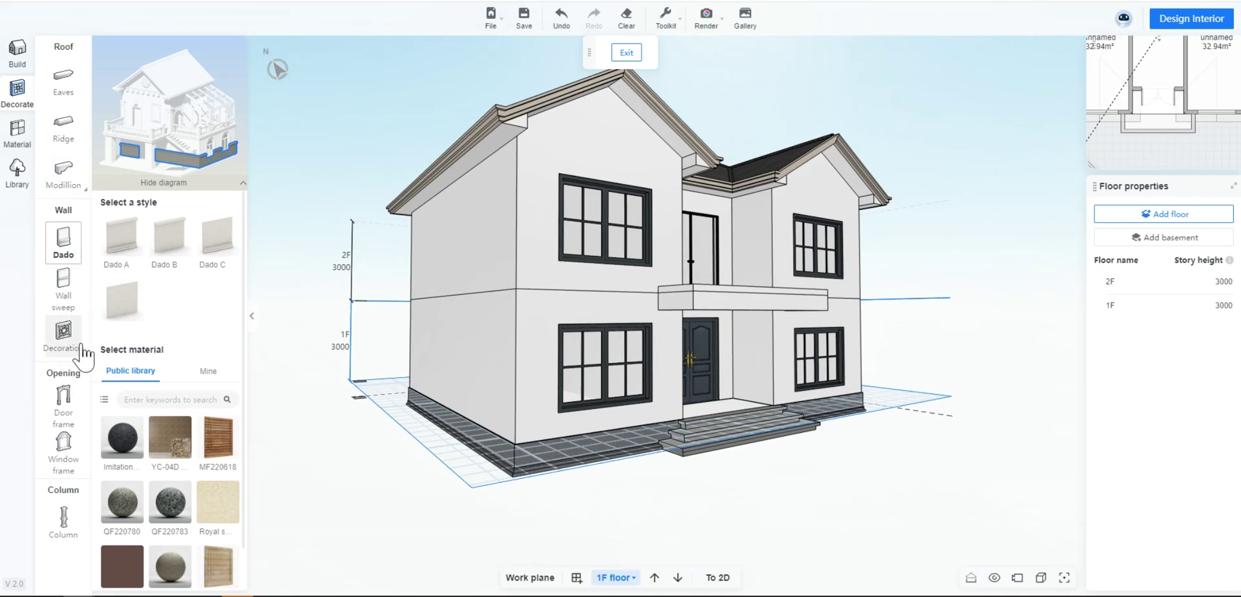
Frame the entrance door with the third frame style and the balcony door with the first.
click(64, 402)
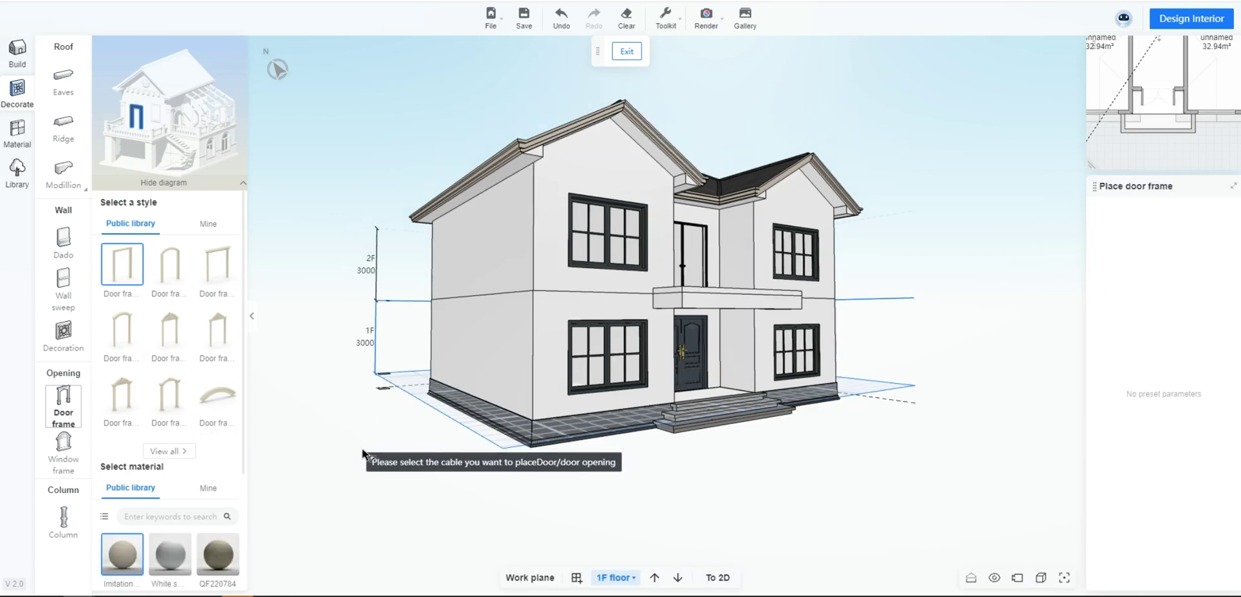
mouse_move(355, 453)
mouse_down()
mouse_move(346, 514)
mouse_move(332, 498)
mouse_up()
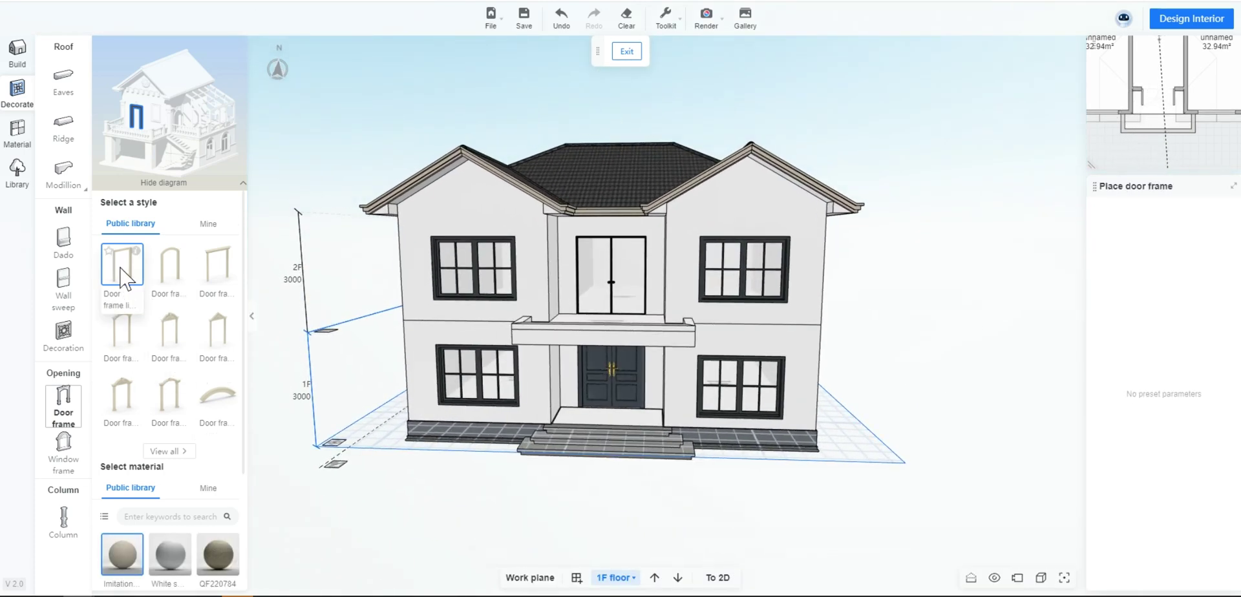
mouse_move(216, 270)
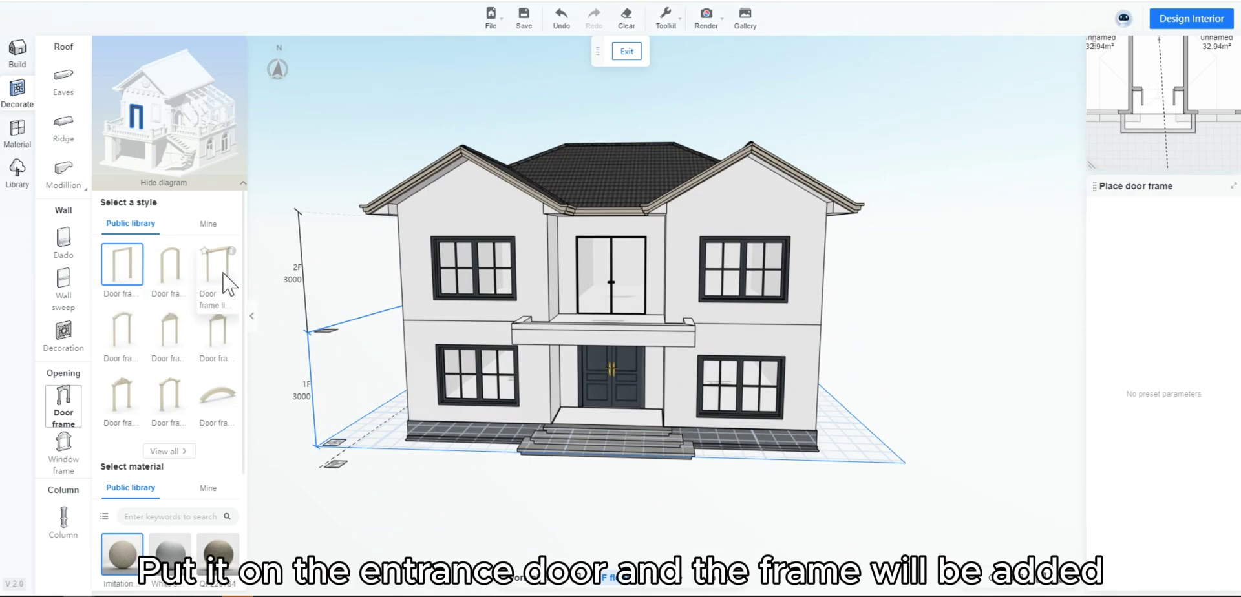
click(226, 283)
drag(587, 526, 504, 491)
click(590, 352)
click(122, 265)
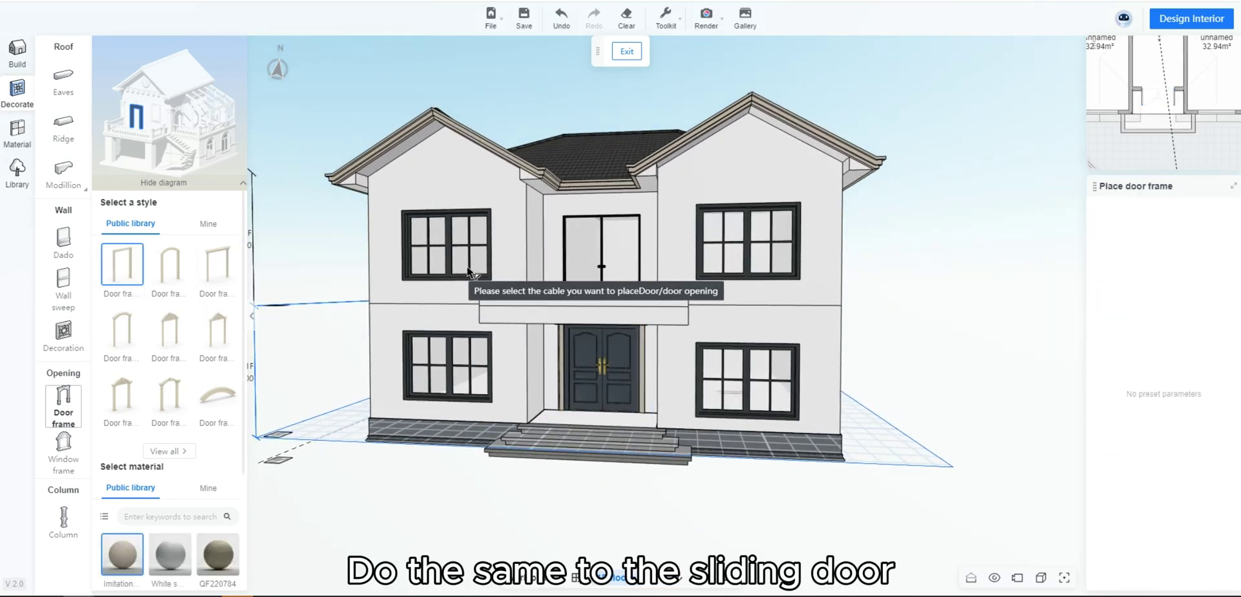
click(588, 249)
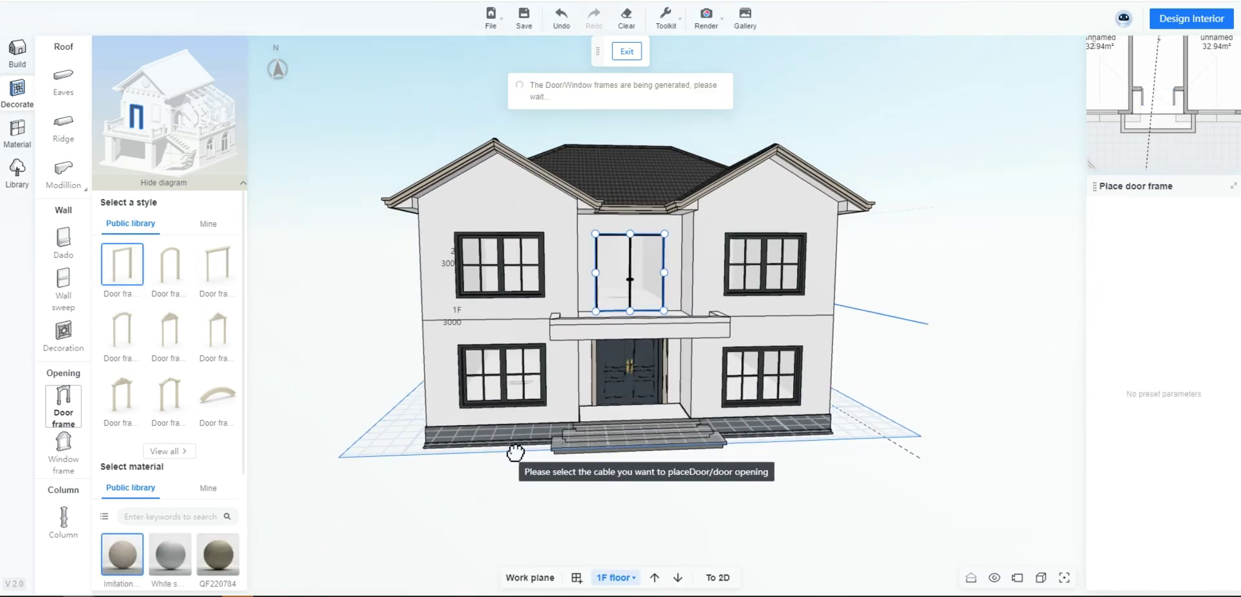
Apply the first window-frame style to all four front windows, upper and lower.
click(64, 446)
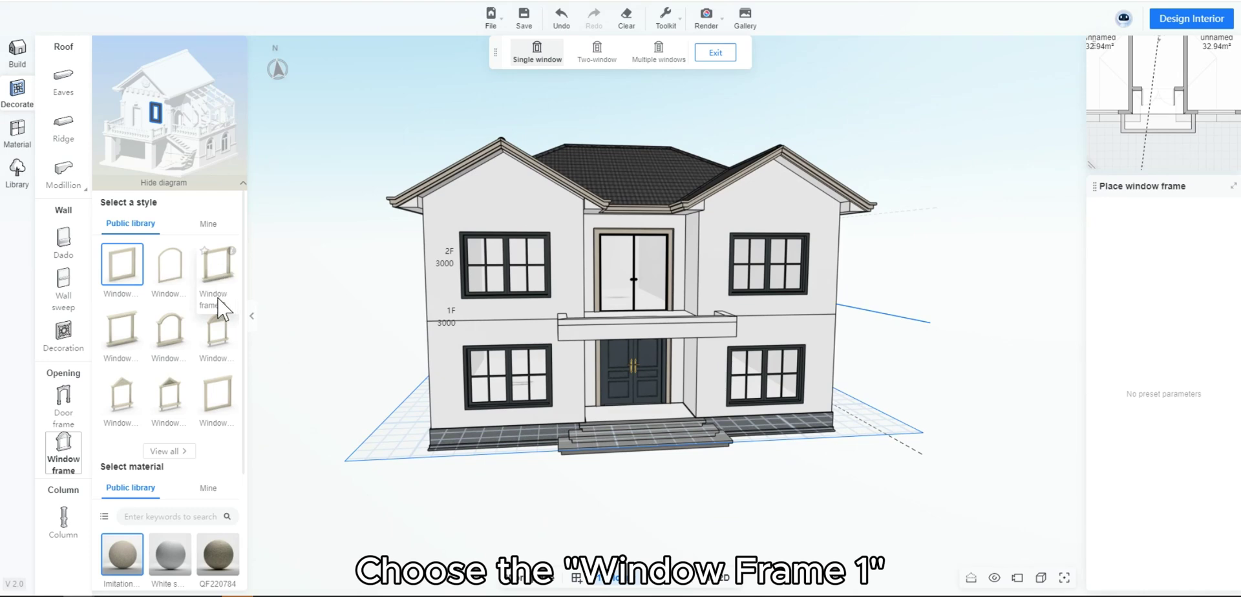
click(122, 264)
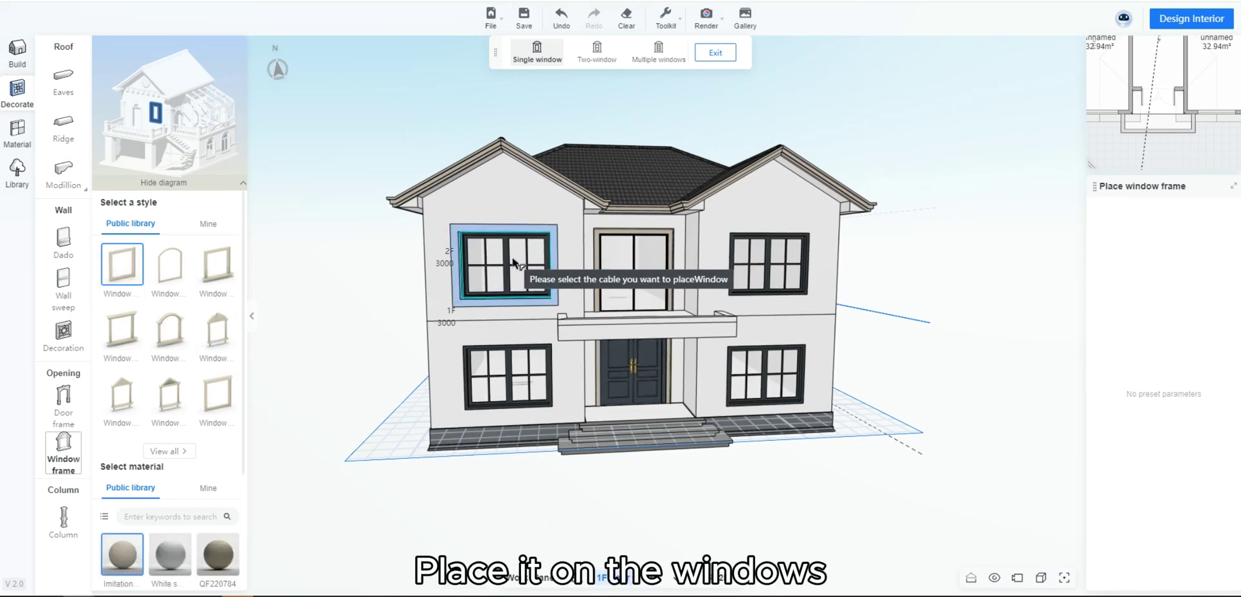
click(514, 261)
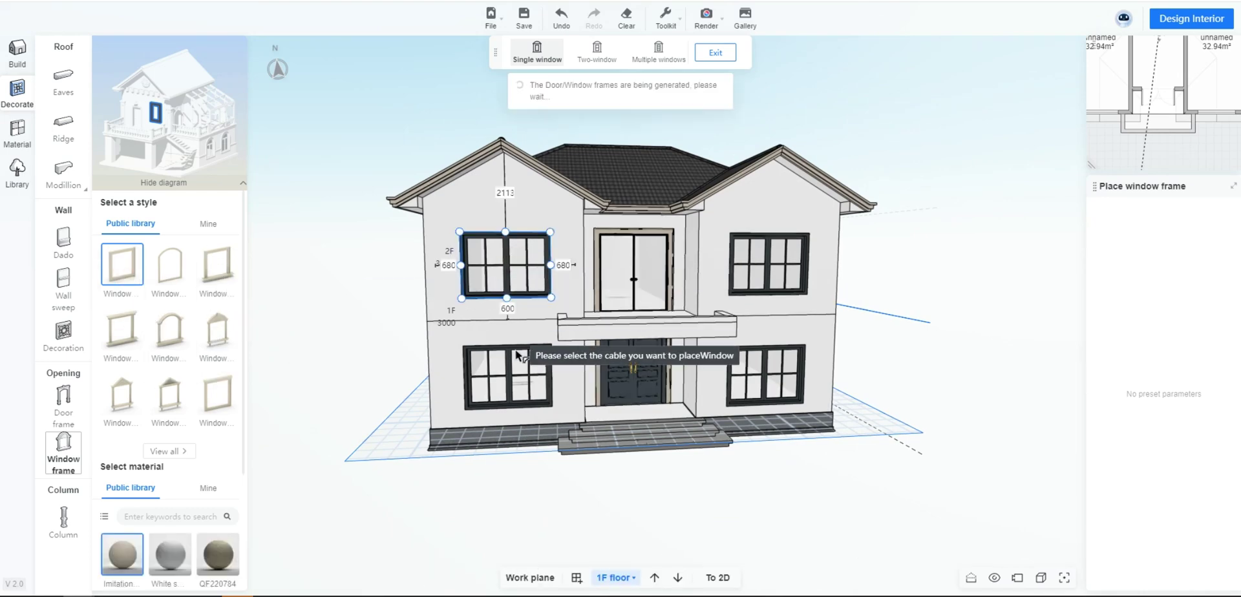
click(501, 384)
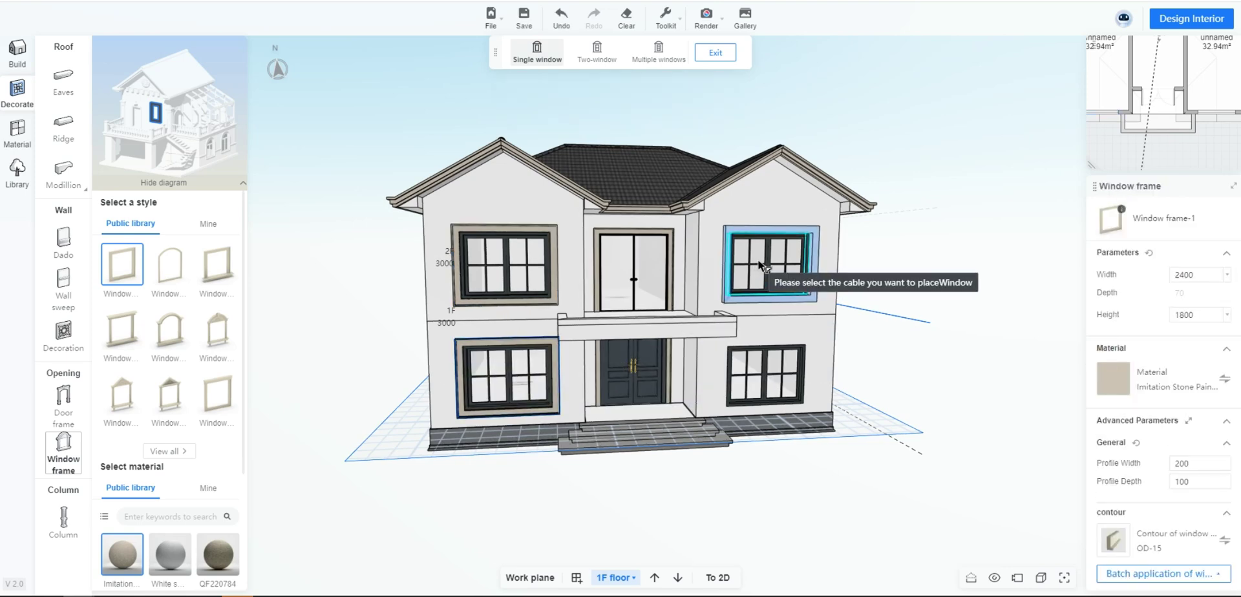
click(760, 265)
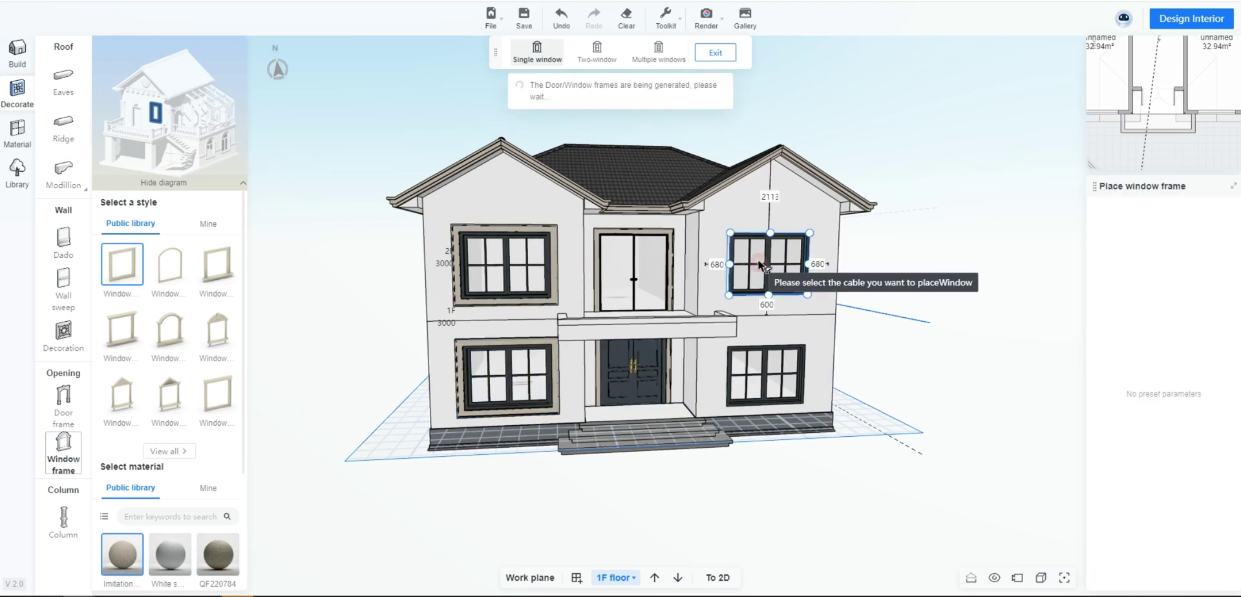
click(765, 384)
scroll(783, 506, down, 1)
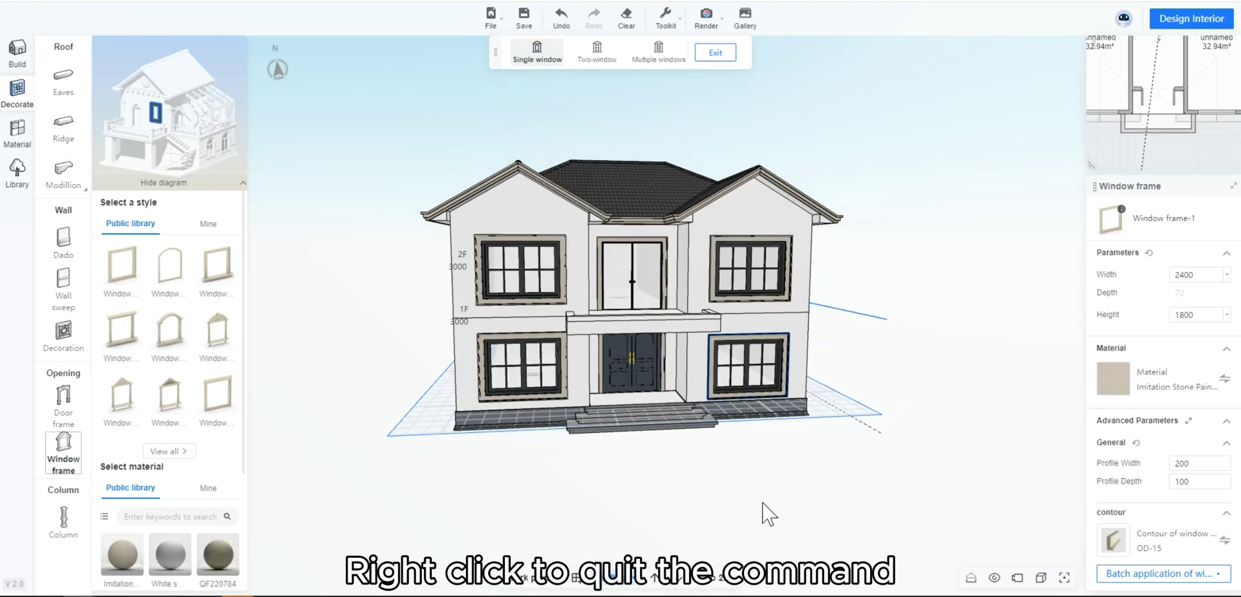
right_click(763, 514)
mouse_move(756, 510)
mouse_down()
mouse_move(673, 491)
mouse_move(690, 513)
mouse_move(665, 499)
mouse_up()
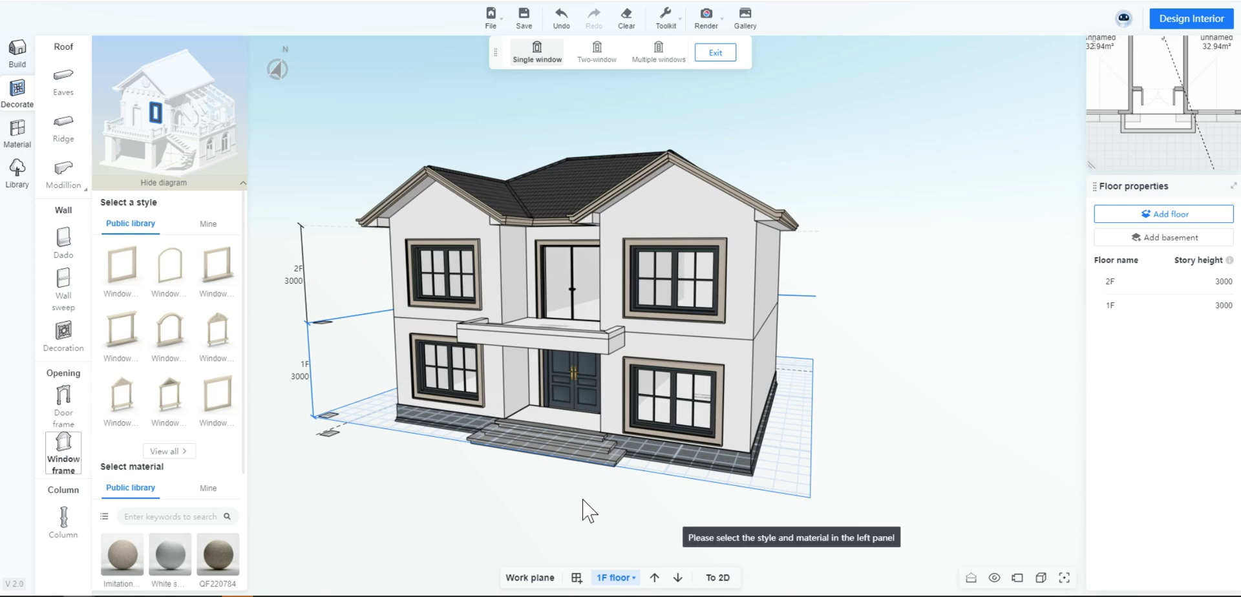
Start a Place-on-slab railing and select the front balcony slab.
mouse_move(570, 495)
mouse_down()
mouse_move(516, 507)
mouse_move(540, 499)
mouse_up()
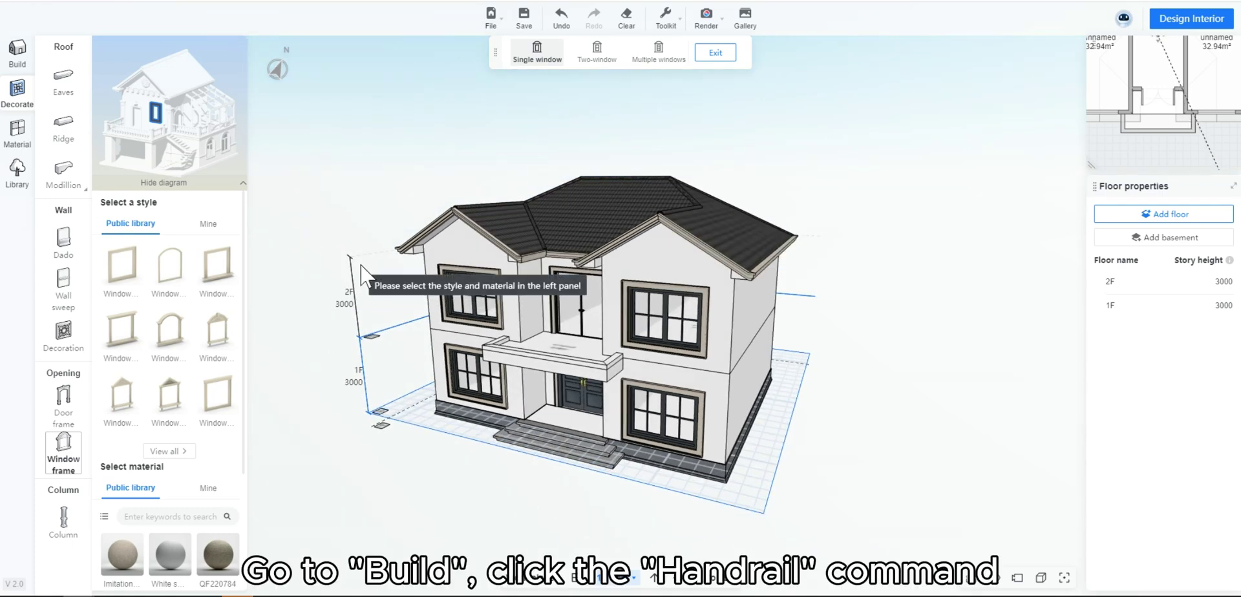
click(20, 65)
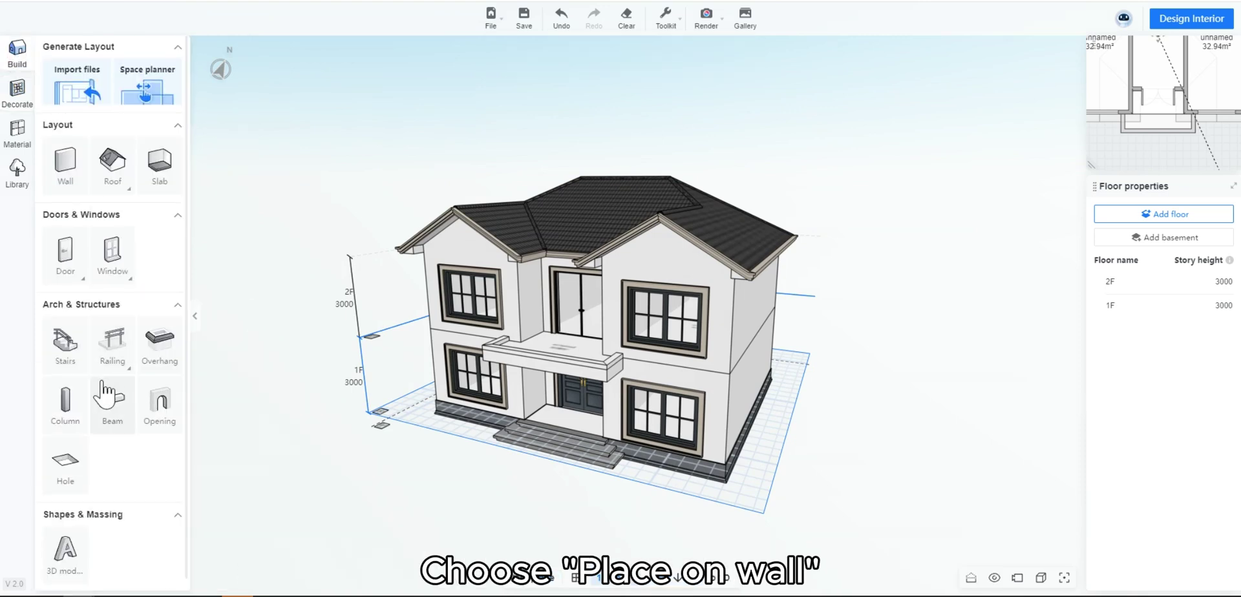
scroll(104, 352, down, 1)
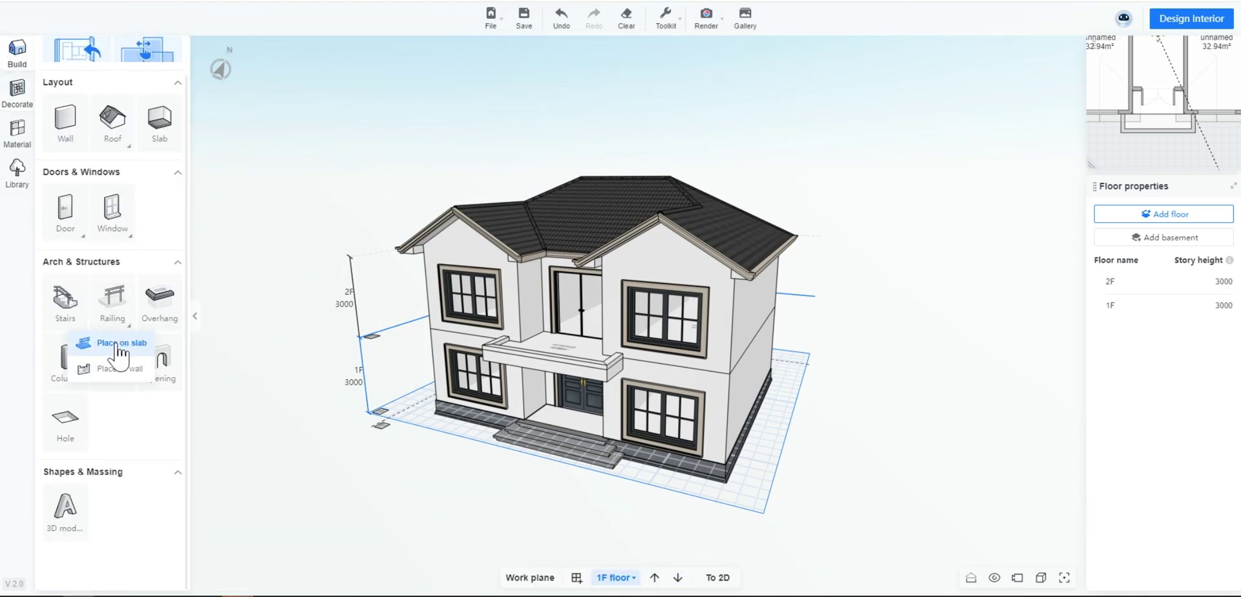
click(124, 380)
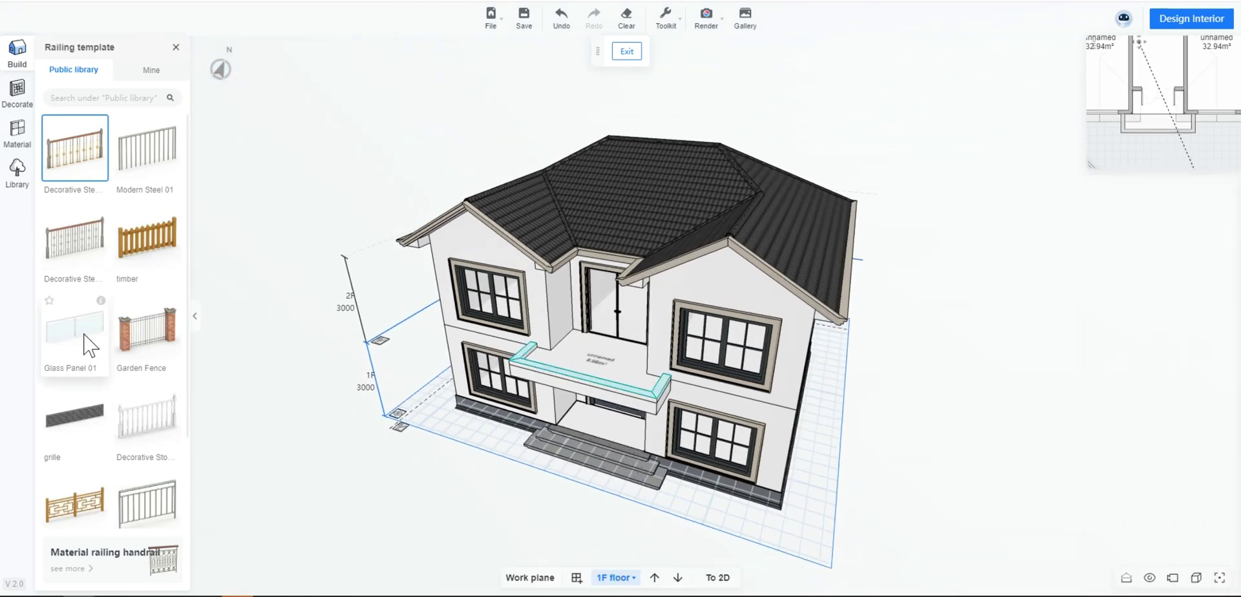
scroll(83, 343, down, 3)
scroll(74, 330, up, 3)
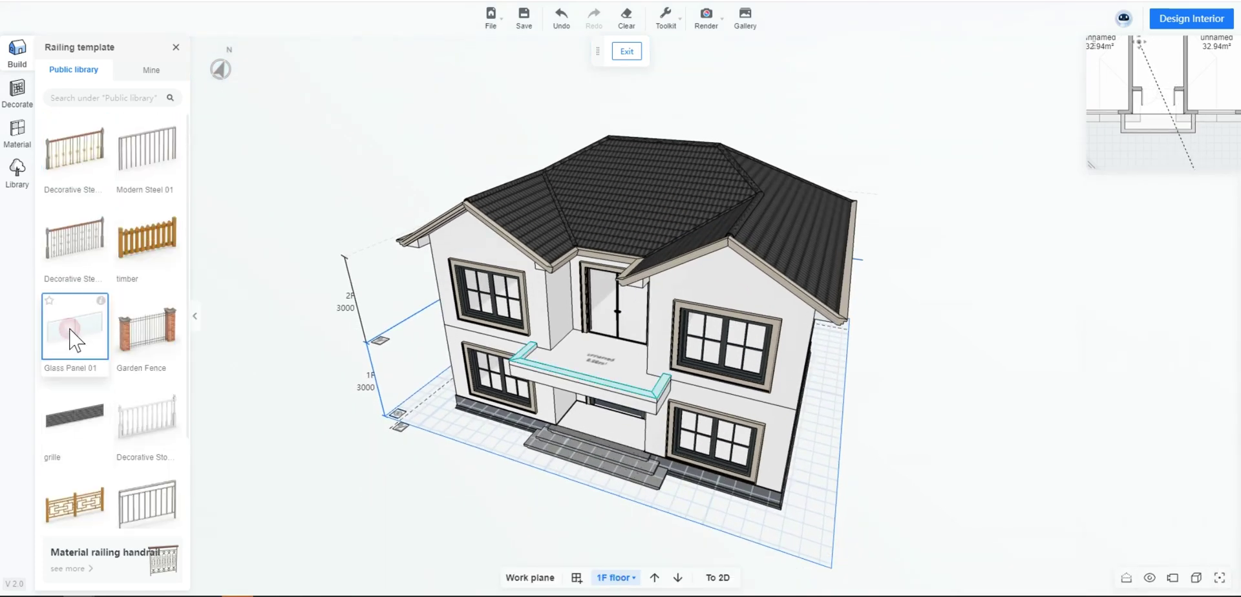
scroll(126, 414, down, 2)
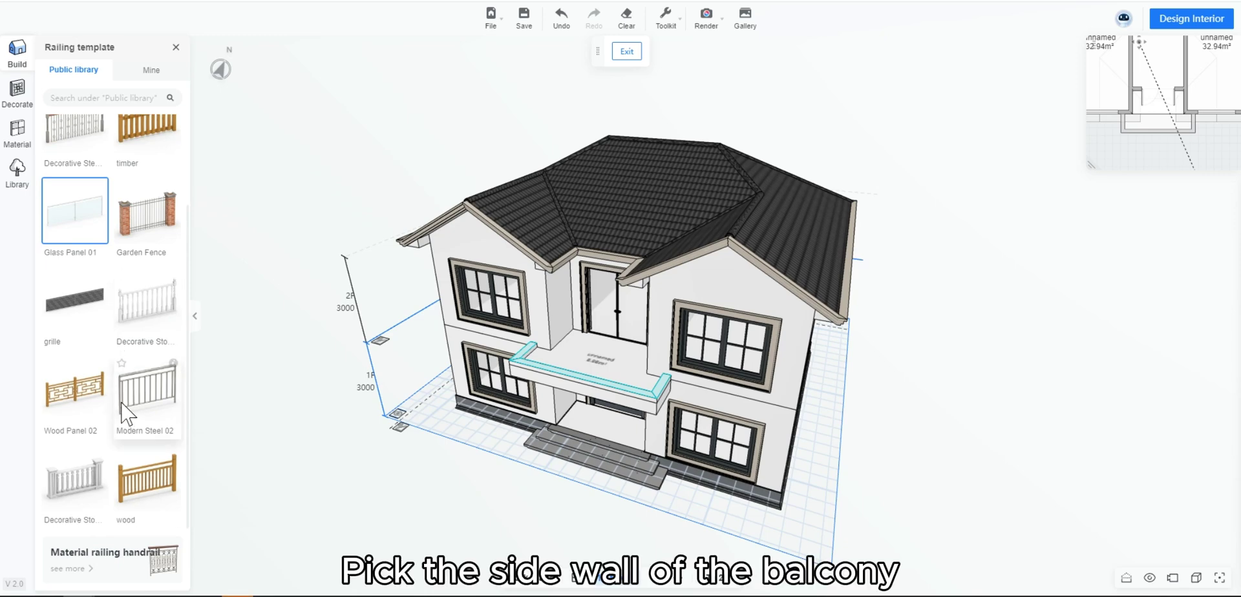
scroll(126, 413, up, 2)
scroll(446, 452, up, 3)
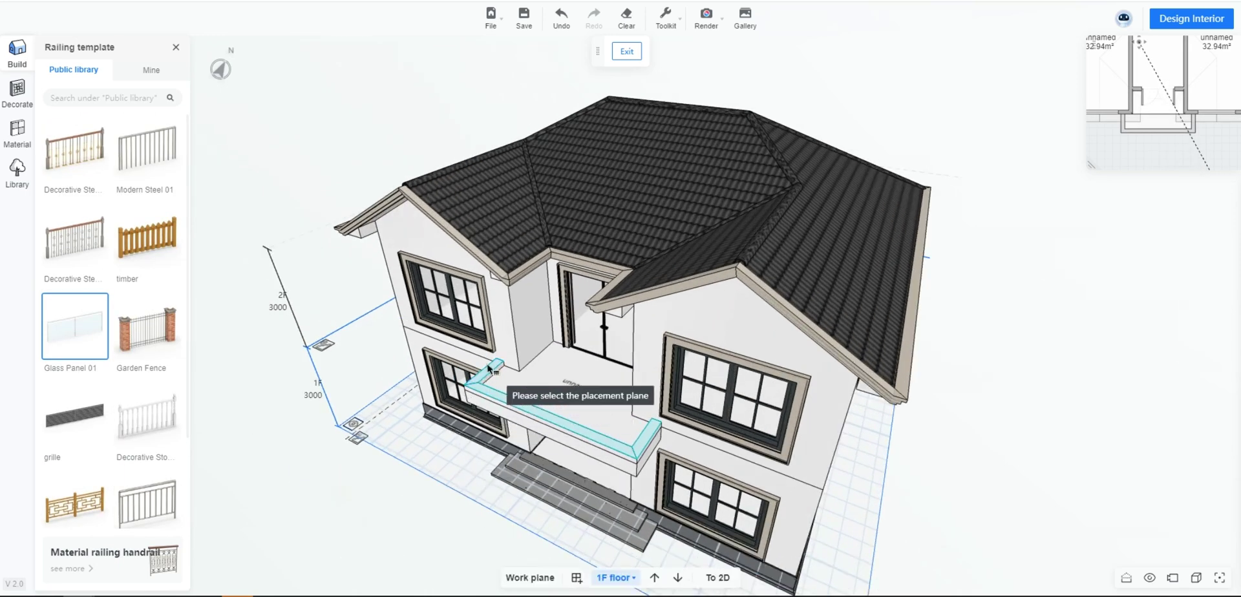
key(Escape)
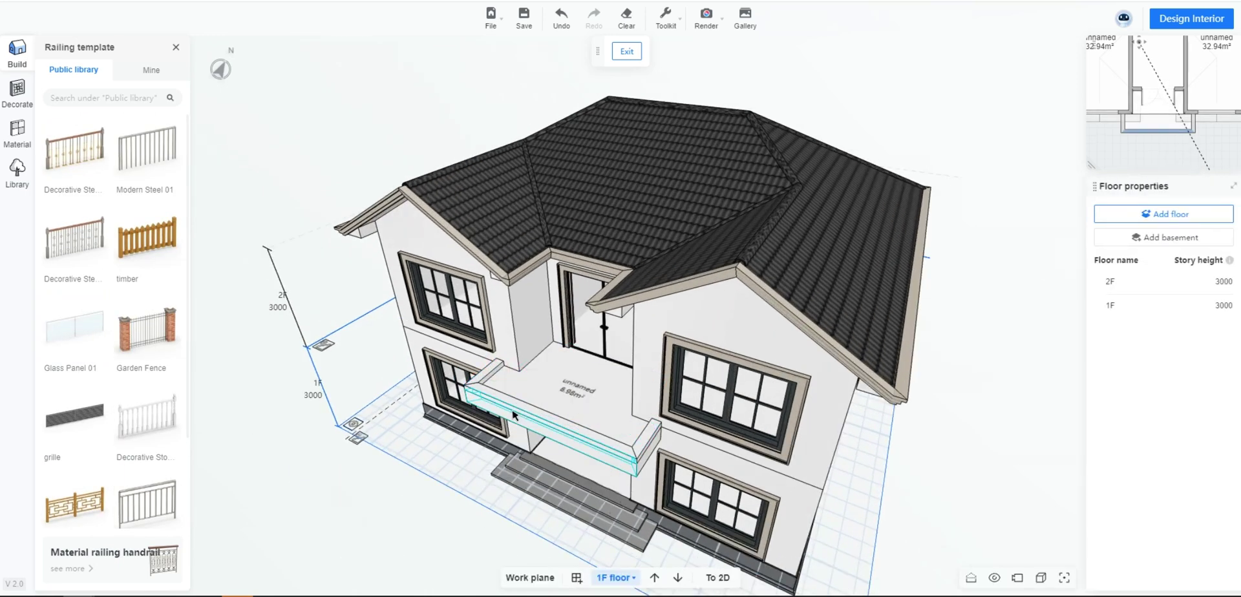
click(514, 415)
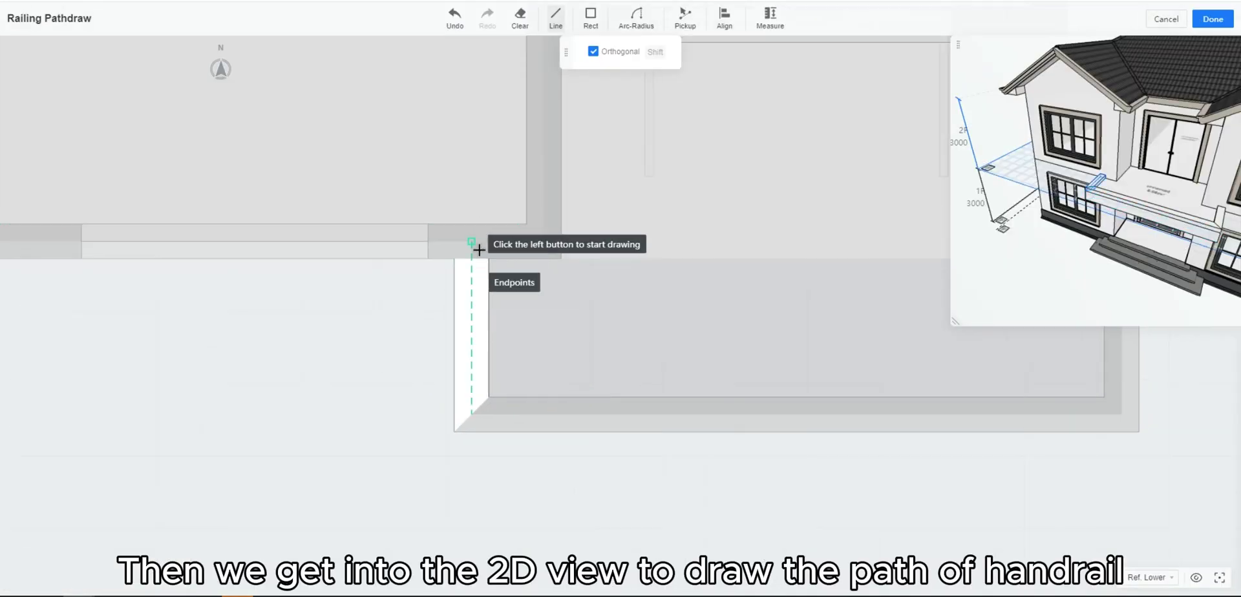
Trace the railing path along the balcony's side, front and far edges, then generate it.
click(476, 260)
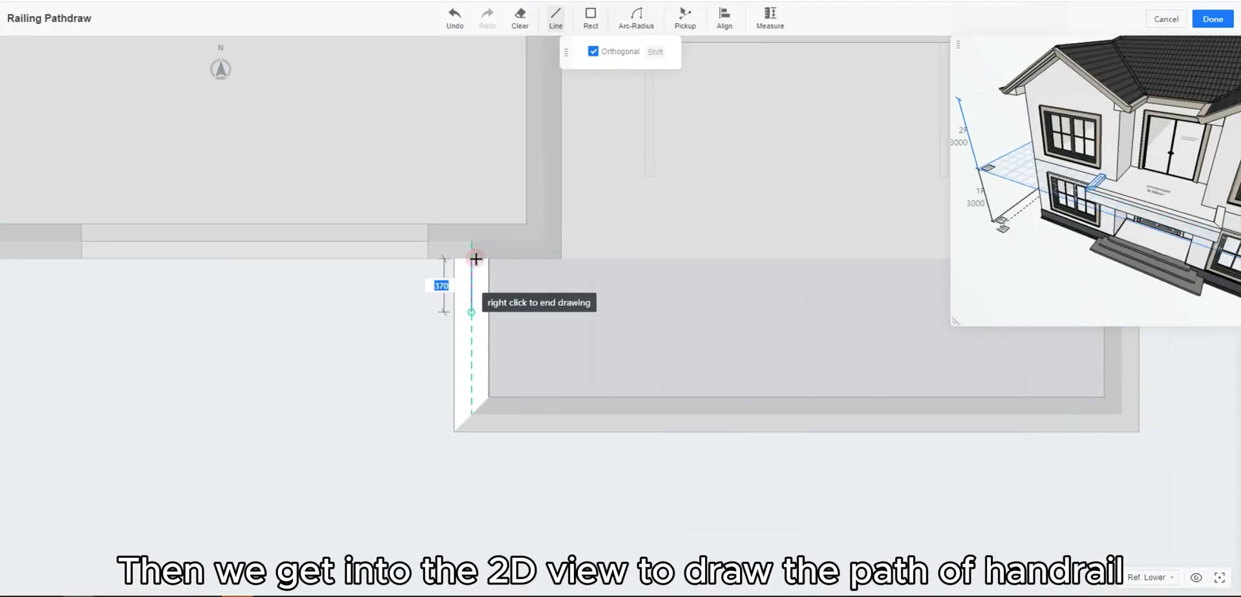
click(473, 416)
click(763, 440)
click(753, 293)
right_click(651, 500)
scroll(652, 500, down, 2)
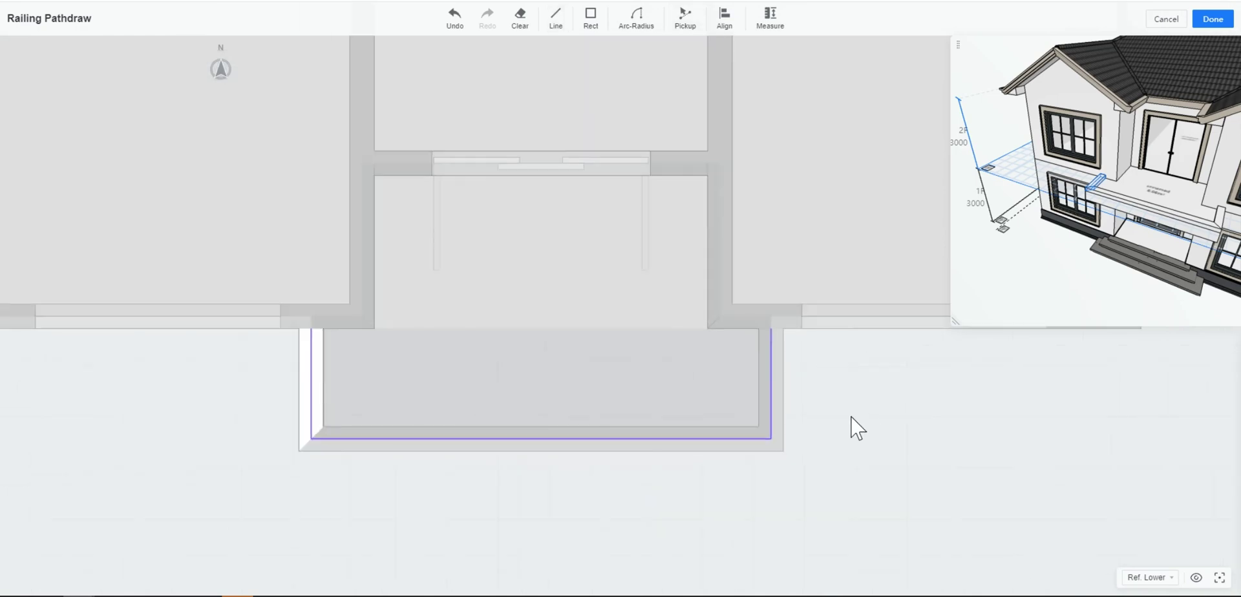
click(1213, 20)
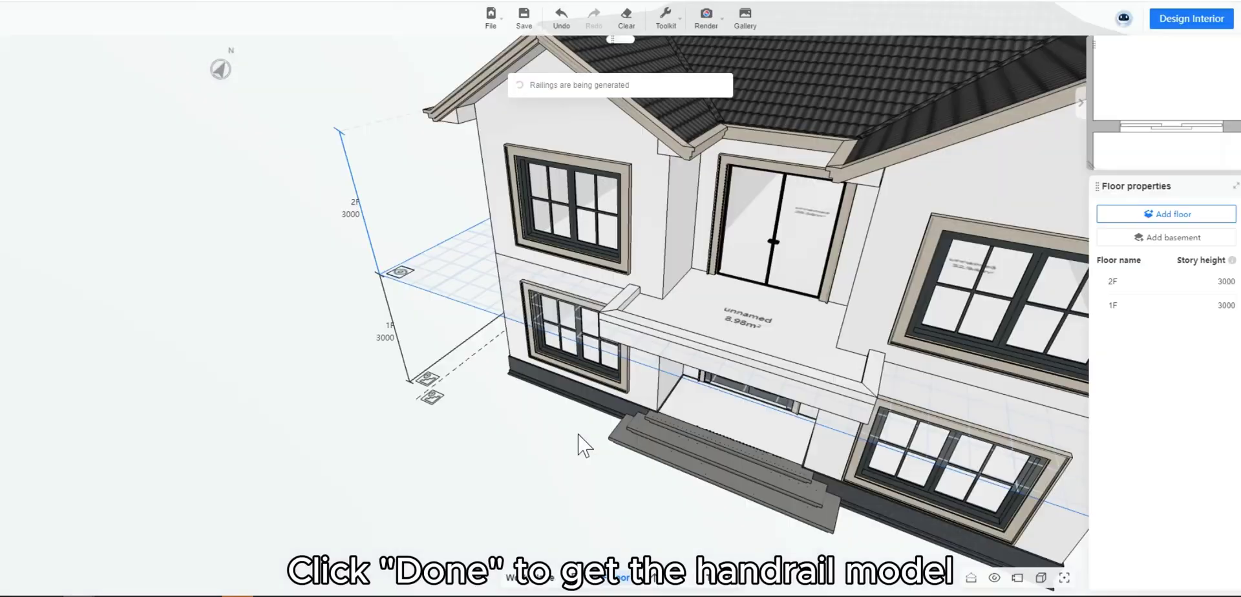
mouse_move(594, 526)
mouse_down()
mouse_move(469, 488)
mouse_move(462, 466)
mouse_move(734, 501)
mouse_move(634, 493)
mouse_move(604, 470)
mouse_move(595, 492)
mouse_move(514, 475)
mouse_up()
scroll(636, 494, up, 2)
Set the selected window frame's profile depth to 50.
click(176, 48)
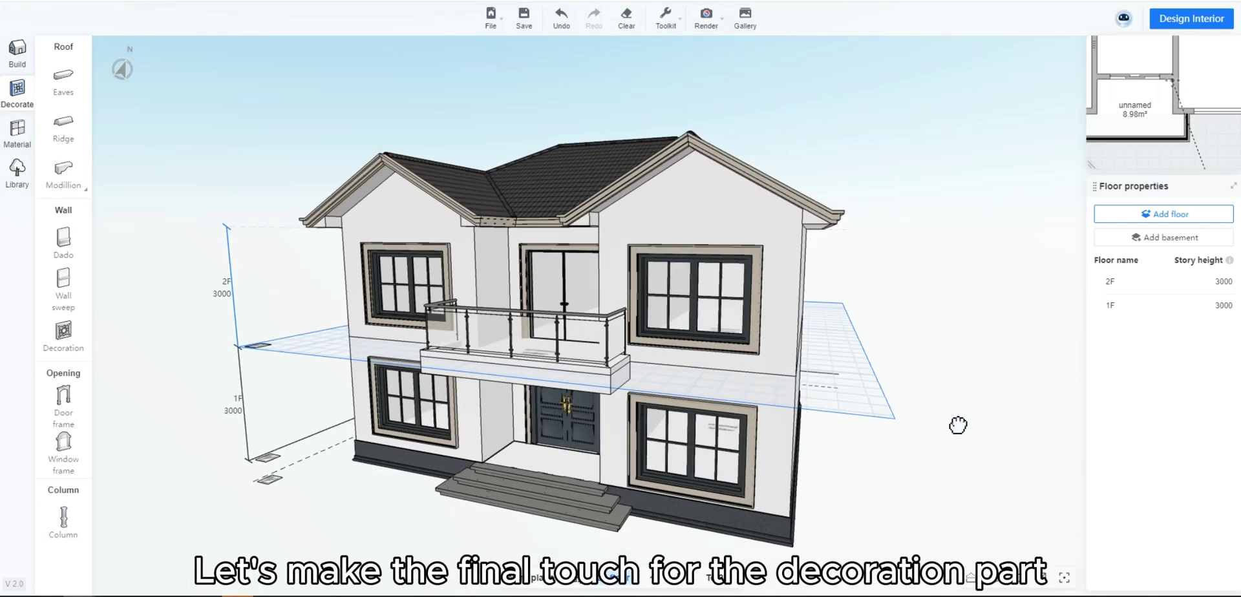
click(1167, 478)
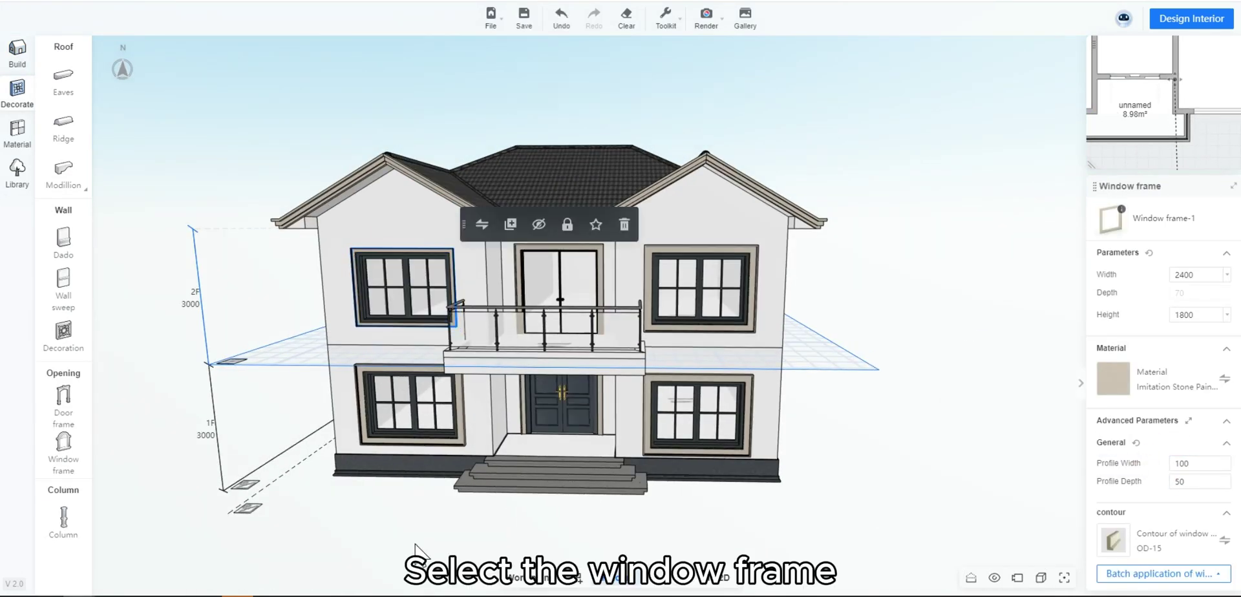
text(50)
key(Return)
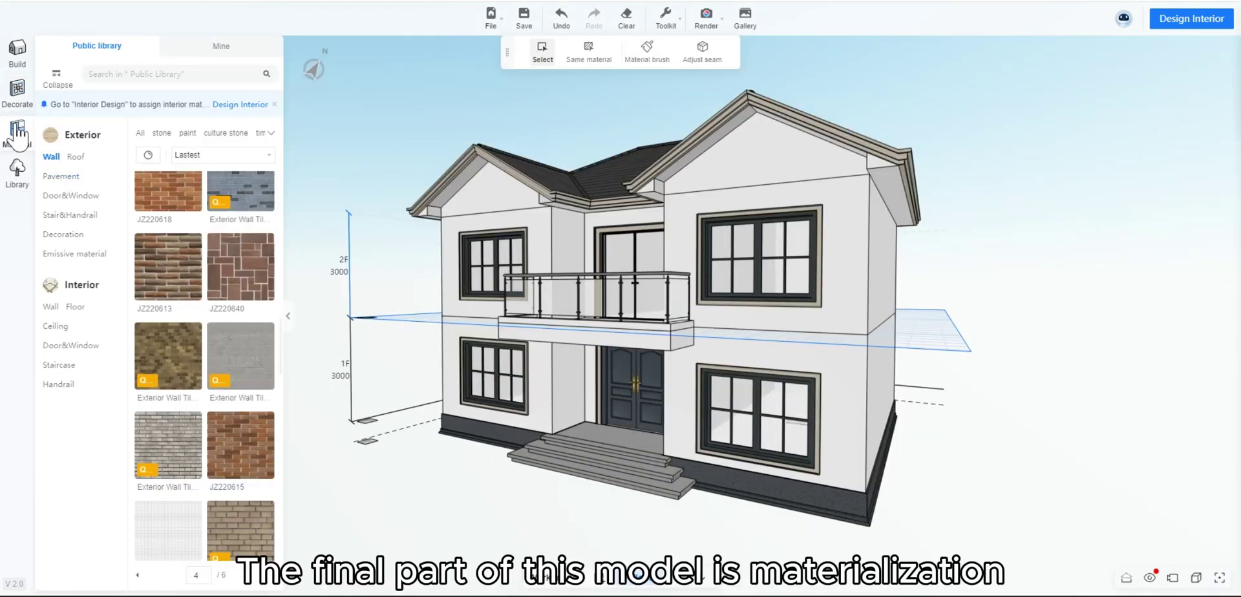
Apply Exterior Wall Tile - 061 brick to a front wall, extending it to all facades.
mouse_move(963, 326)
mouse_down()
mouse_move(989, 321)
mouse_move(989, 332)
mouse_up()
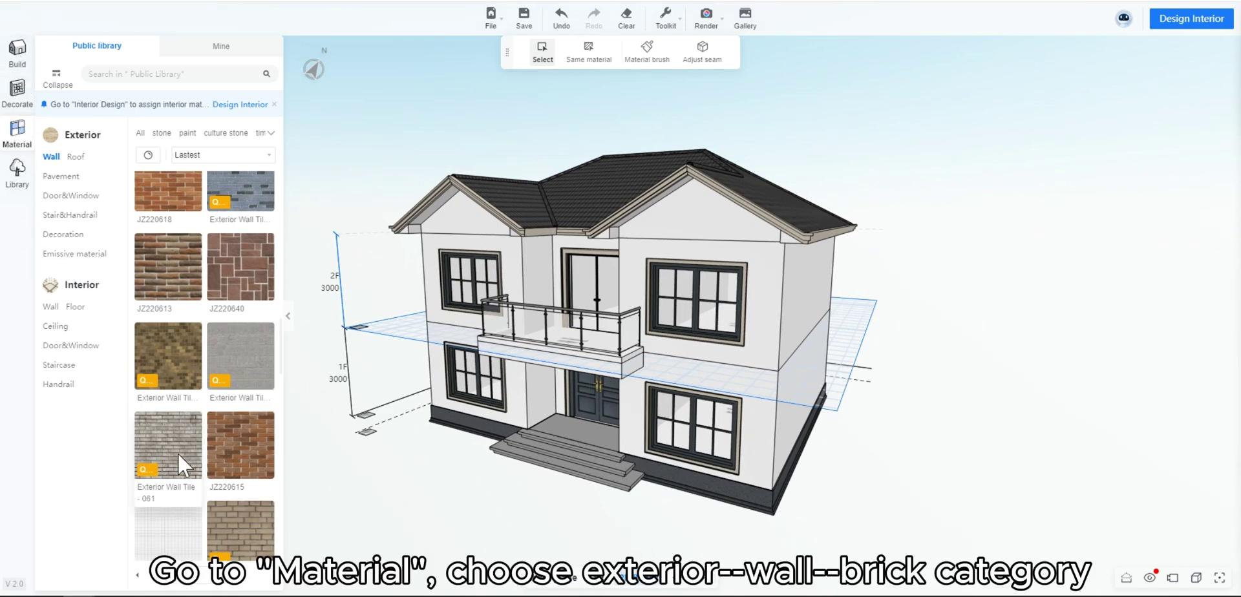
click(143, 133)
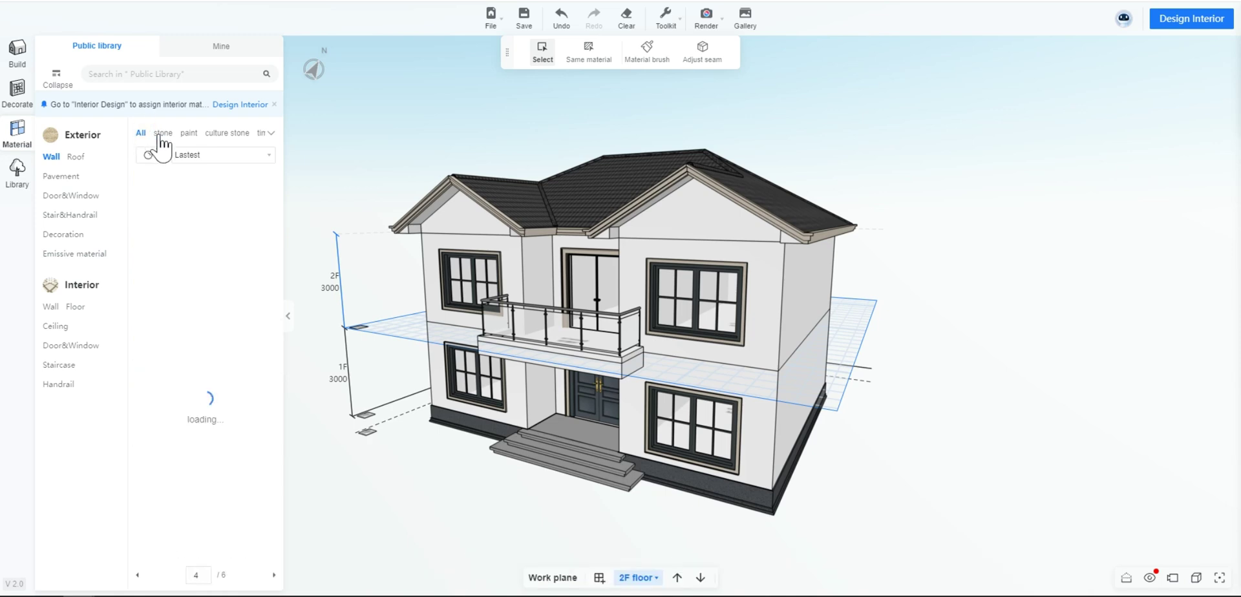
click(271, 133)
click(144, 167)
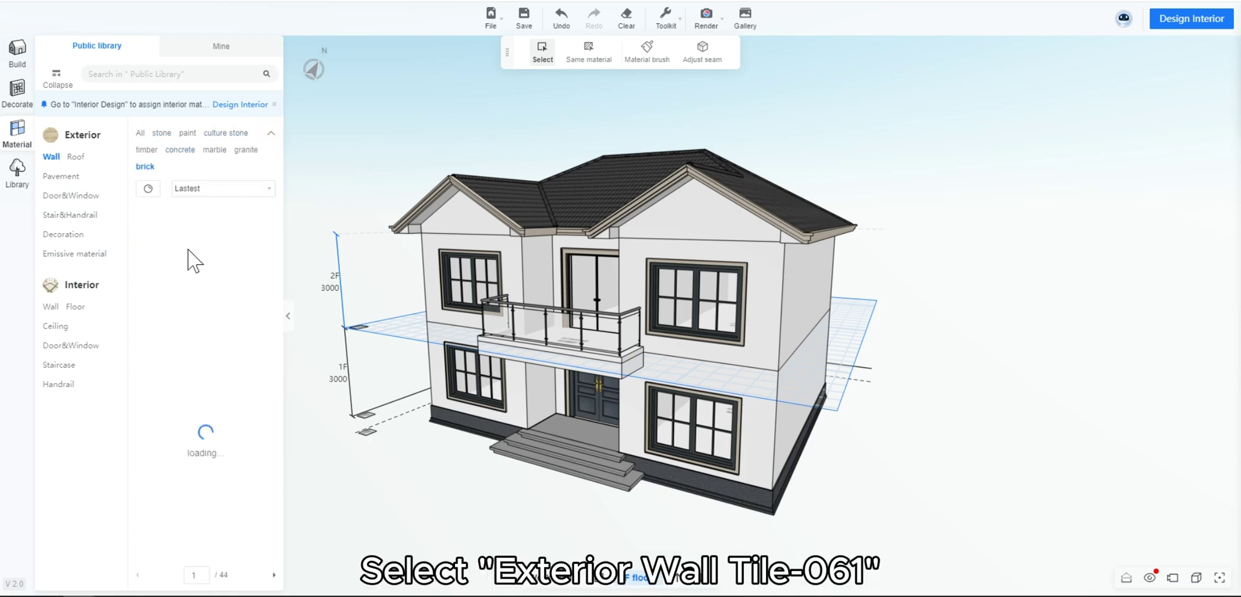
click(231, 468)
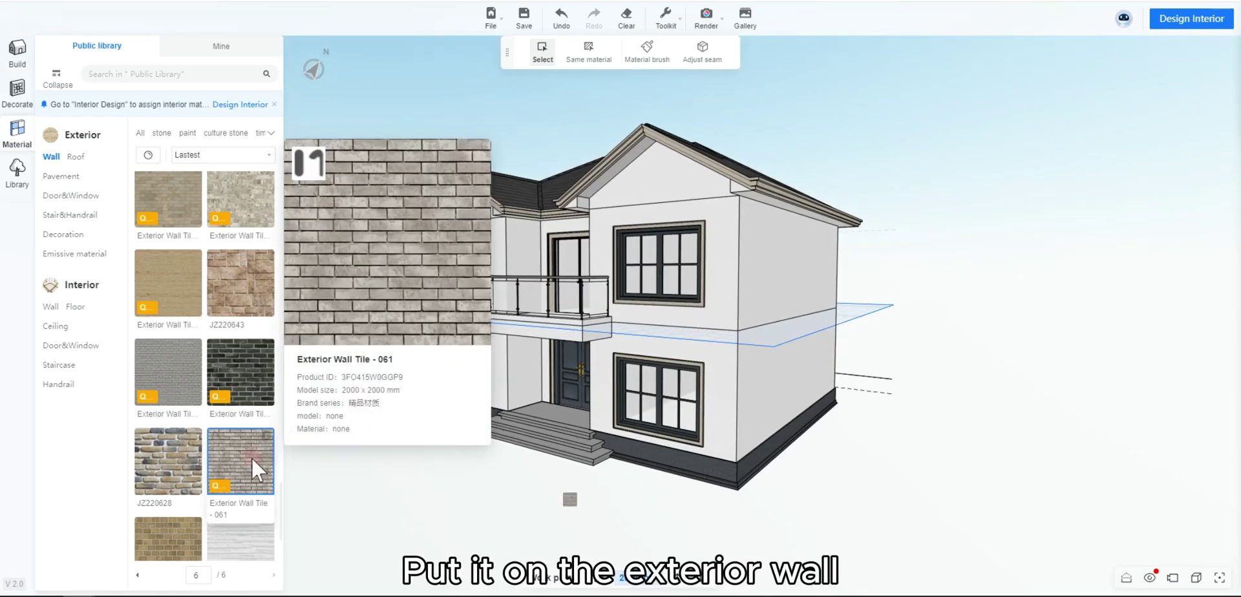
click(723, 387)
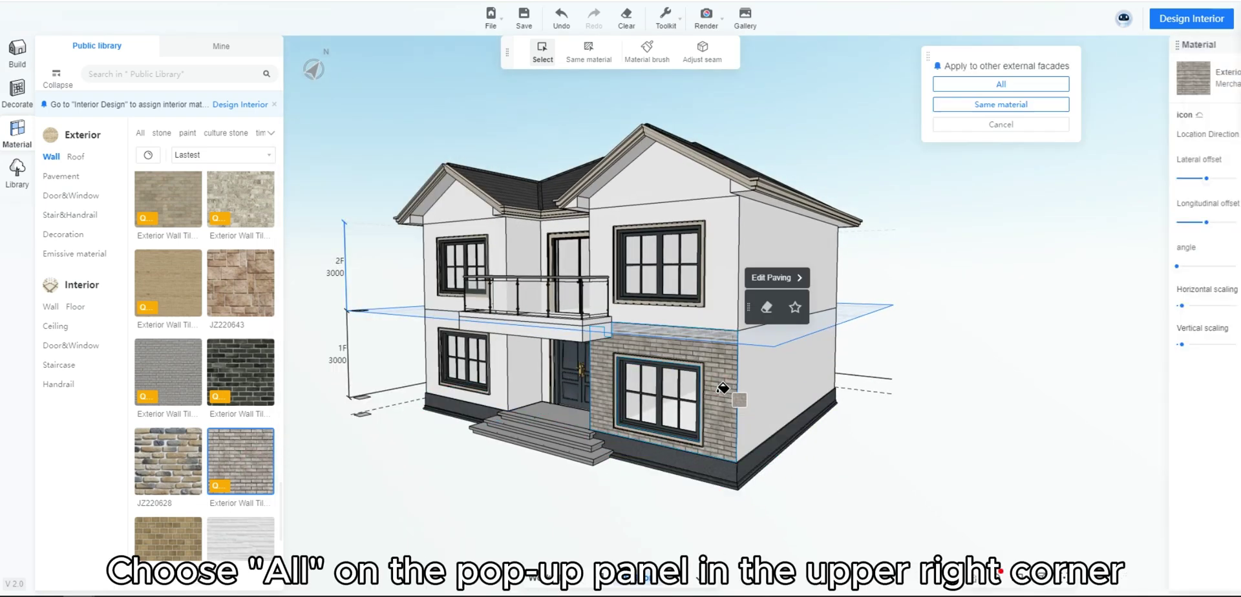
click(1008, 84)
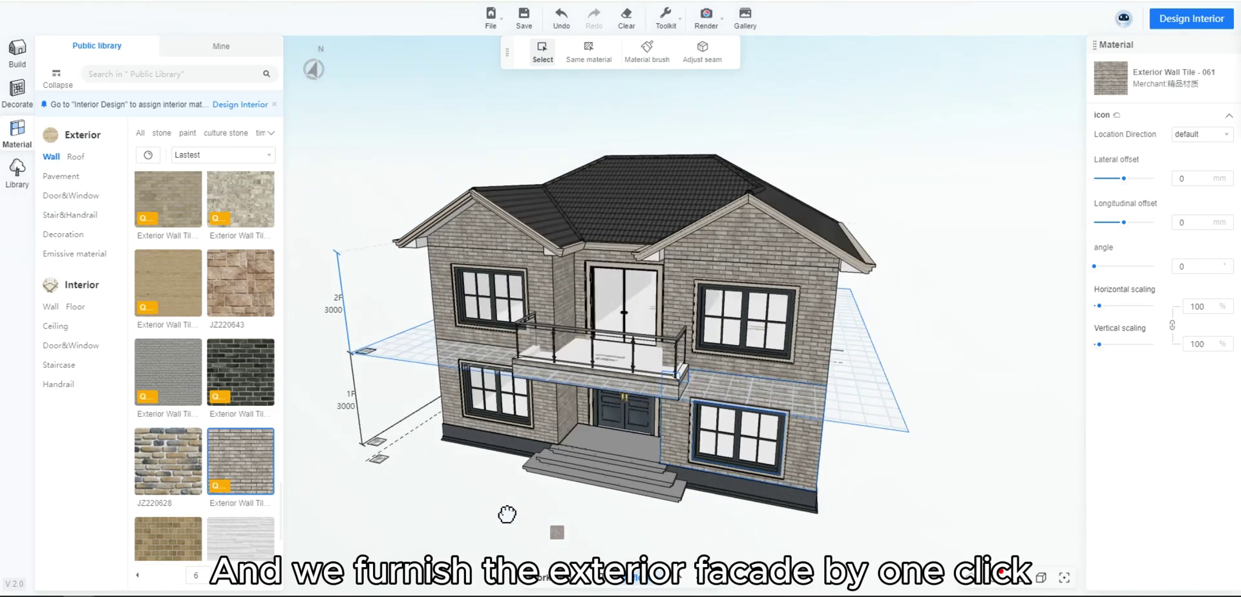
drag(507, 514, 509, 506)
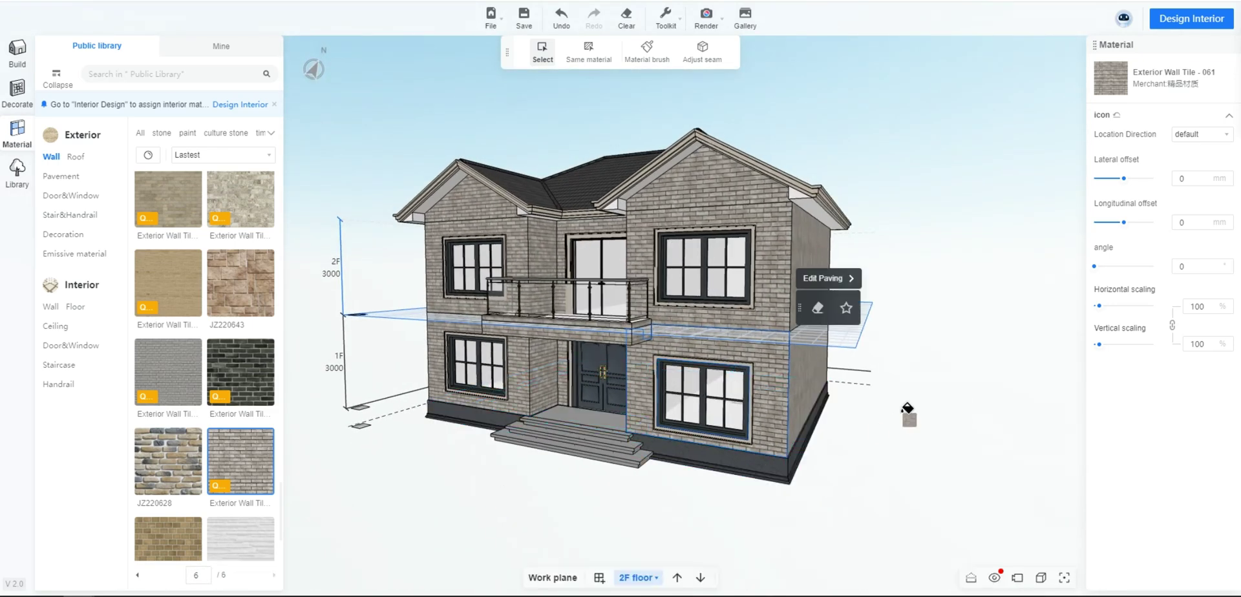
scroll(905, 421, up, 3)
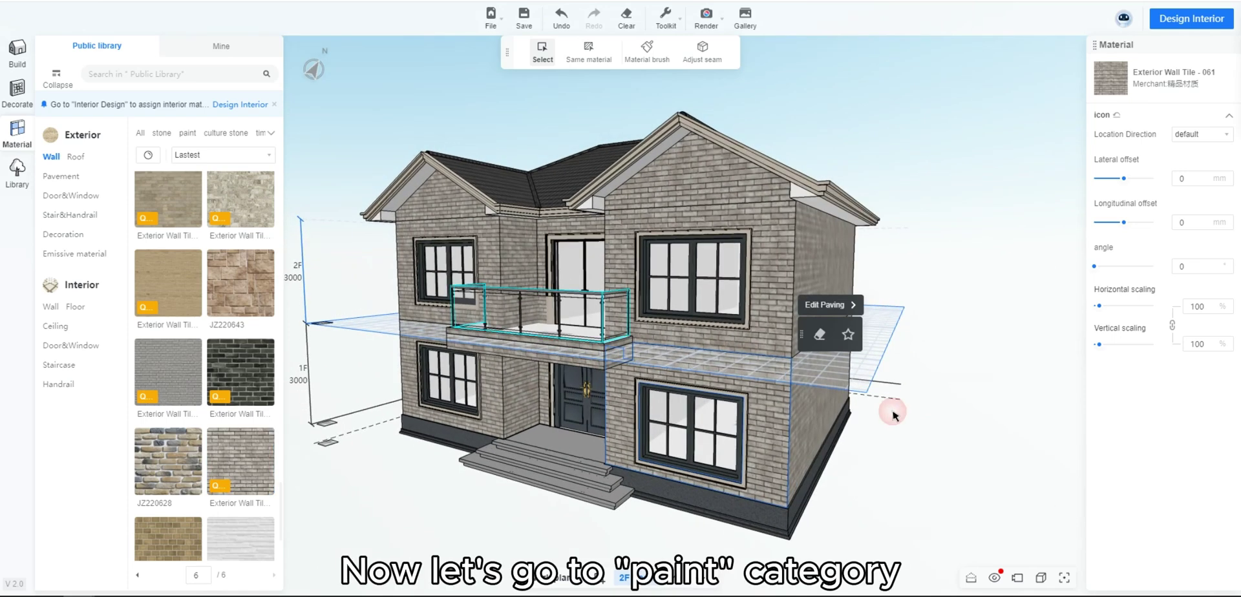
Paint all the roof decorative lines with Gypsum-010.
click(271, 134)
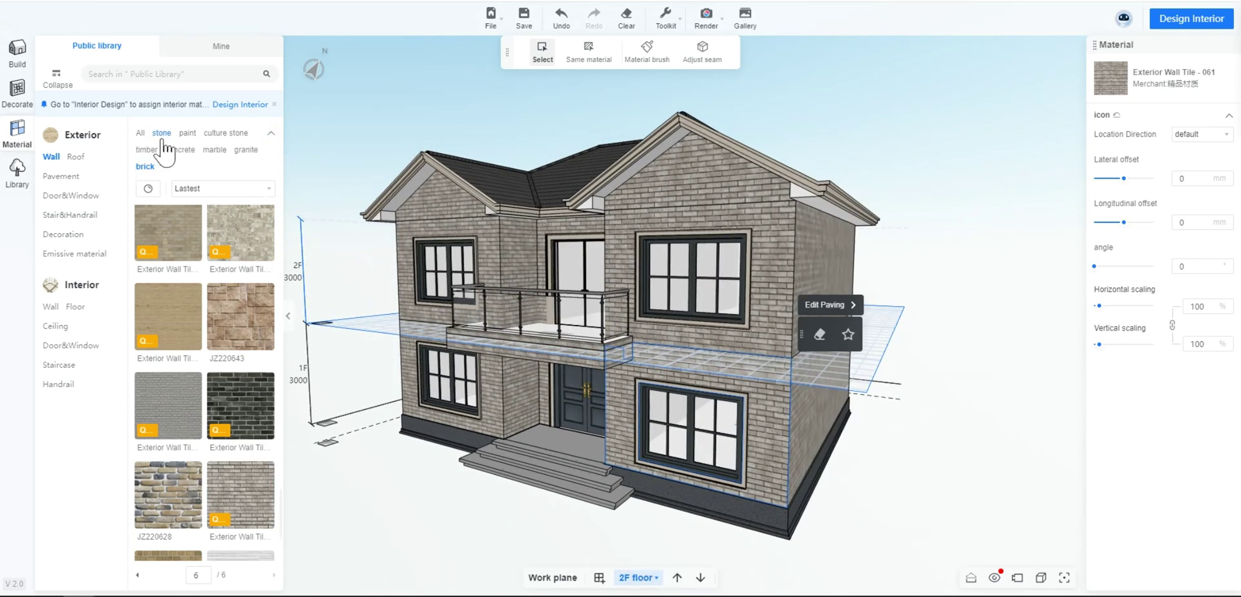
click(186, 134)
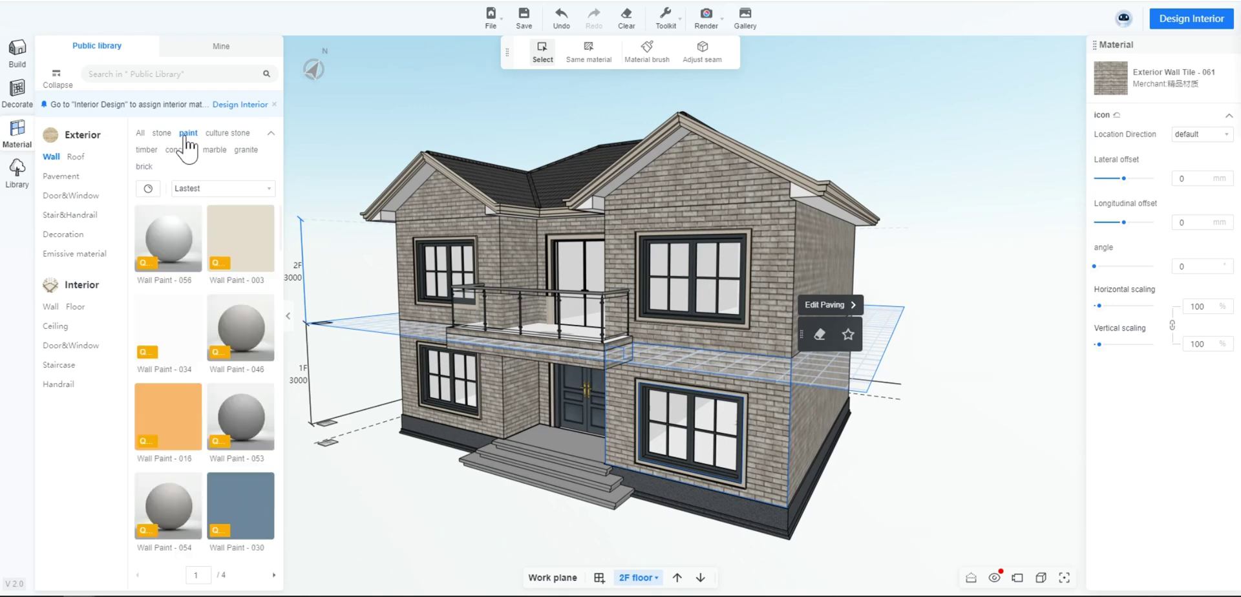
scroll(251, 310, down, 2)
scroll(250, 307, down, 2)
scroll(250, 304, down, 2)
scroll(250, 305, down, 2)
scroll(250, 304, down, 1)
scroll(250, 304, down, 1)
scroll(250, 304, down, 1)
scroll(250, 305, down, 1)
mouse_move(193, 330)
click(167, 355)
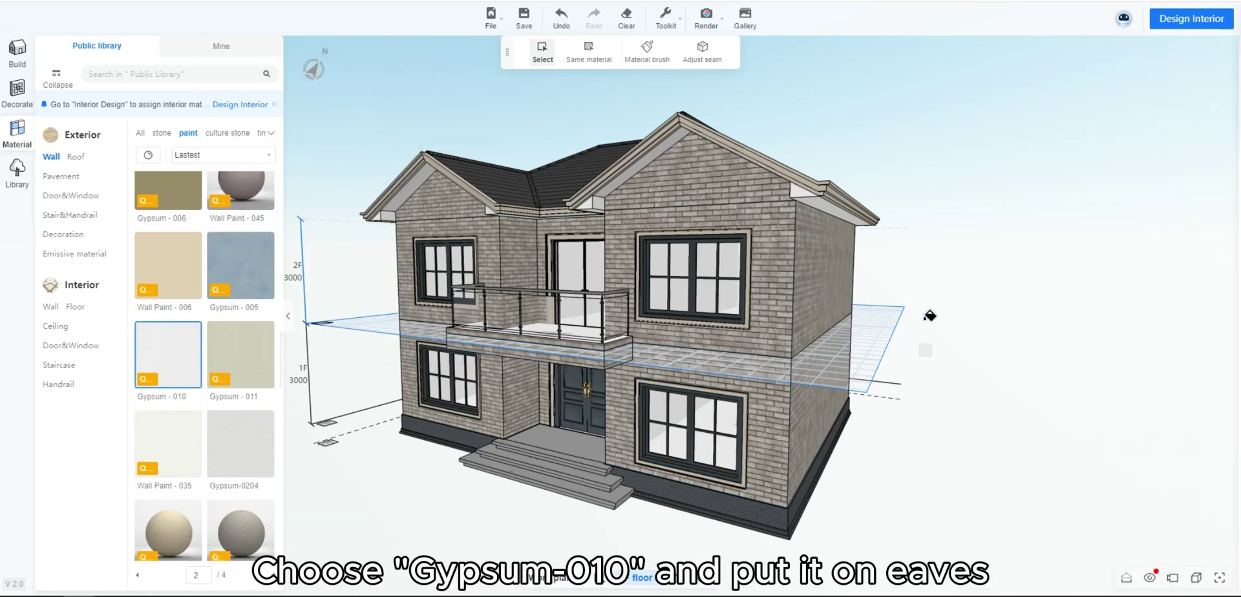
scroll(939, 330, up, 2)
scroll(917, 333, up, 3)
scroll(898, 310, up, 2)
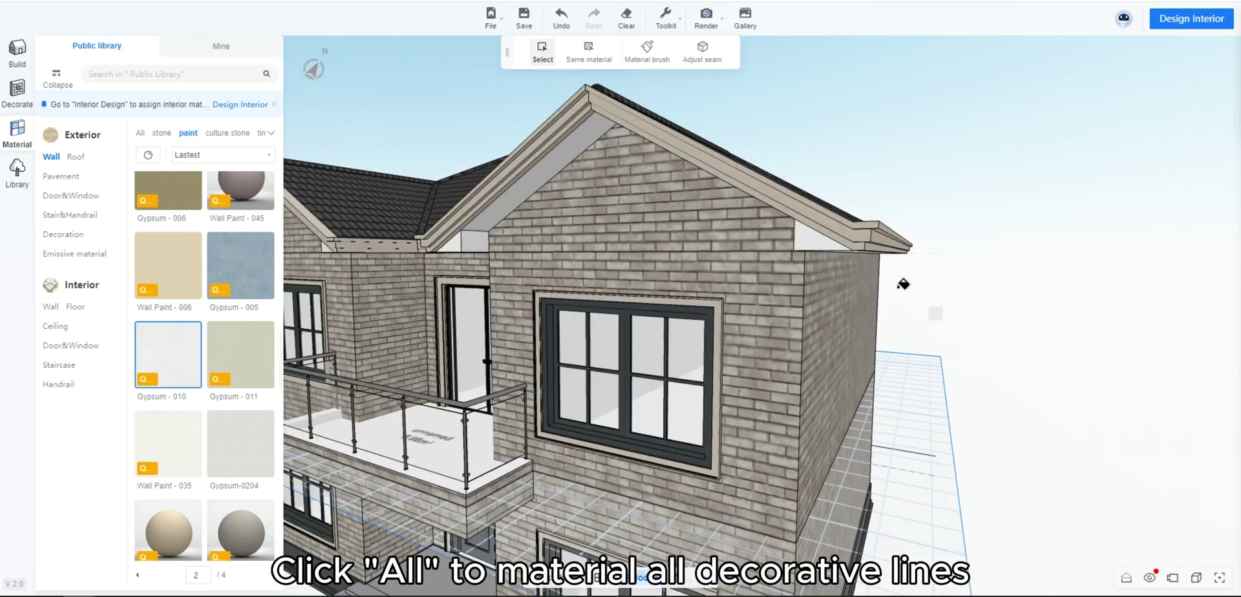
click(891, 233)
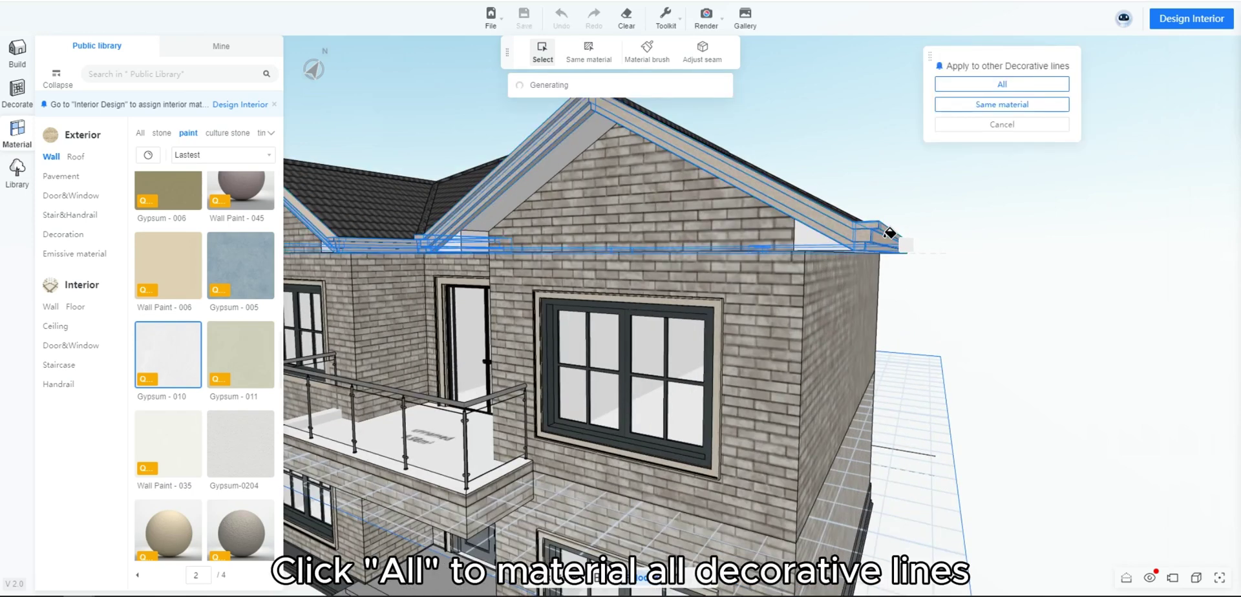
click(1002, 85)
Paint the soffit, balcony slab and balcony edge with Gypsum-010.
drag(964, 331, 886, 233)
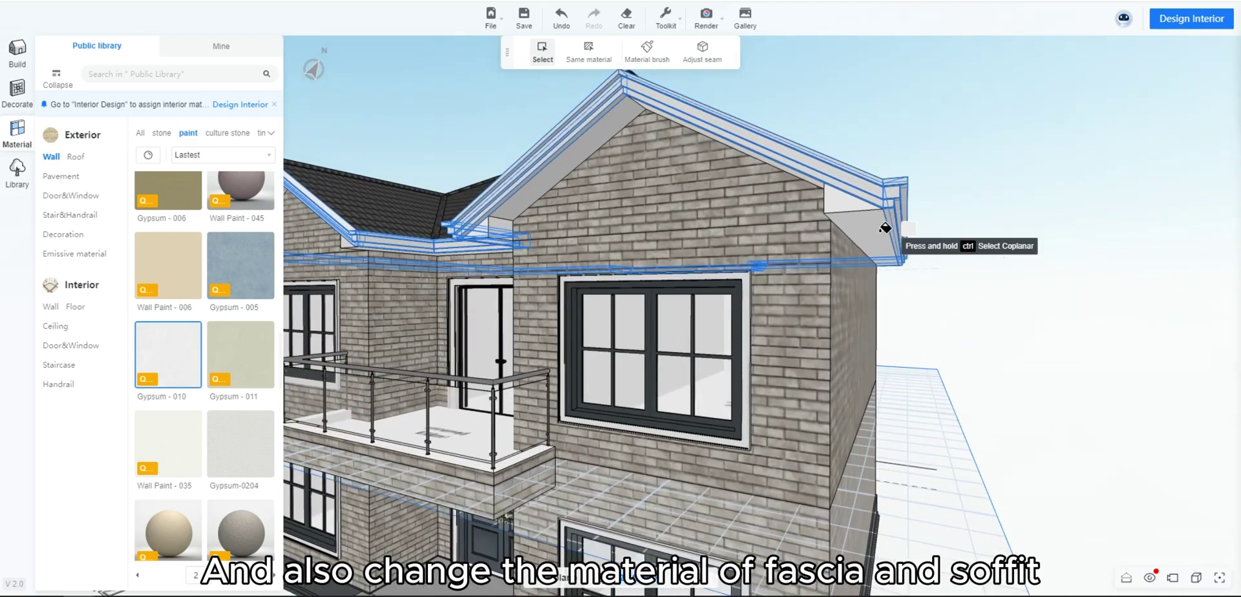
click(501, 228)
scroll(501, 228, down, 5)
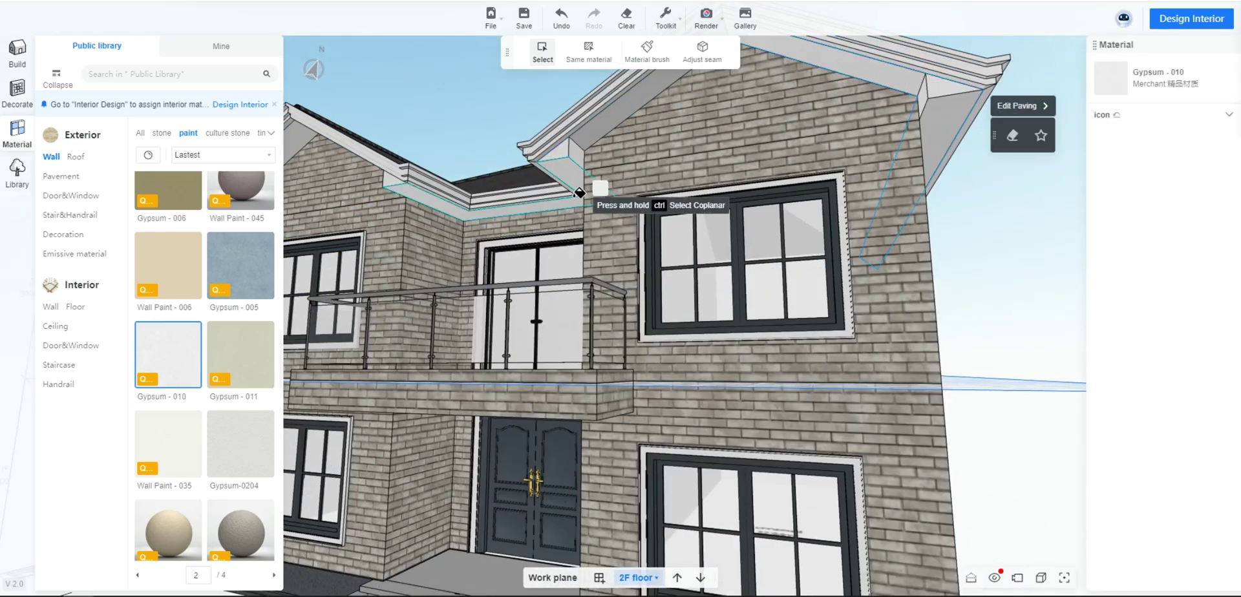
scroll(581, 200, down, 5)
scroll(963, 268, up, 10)
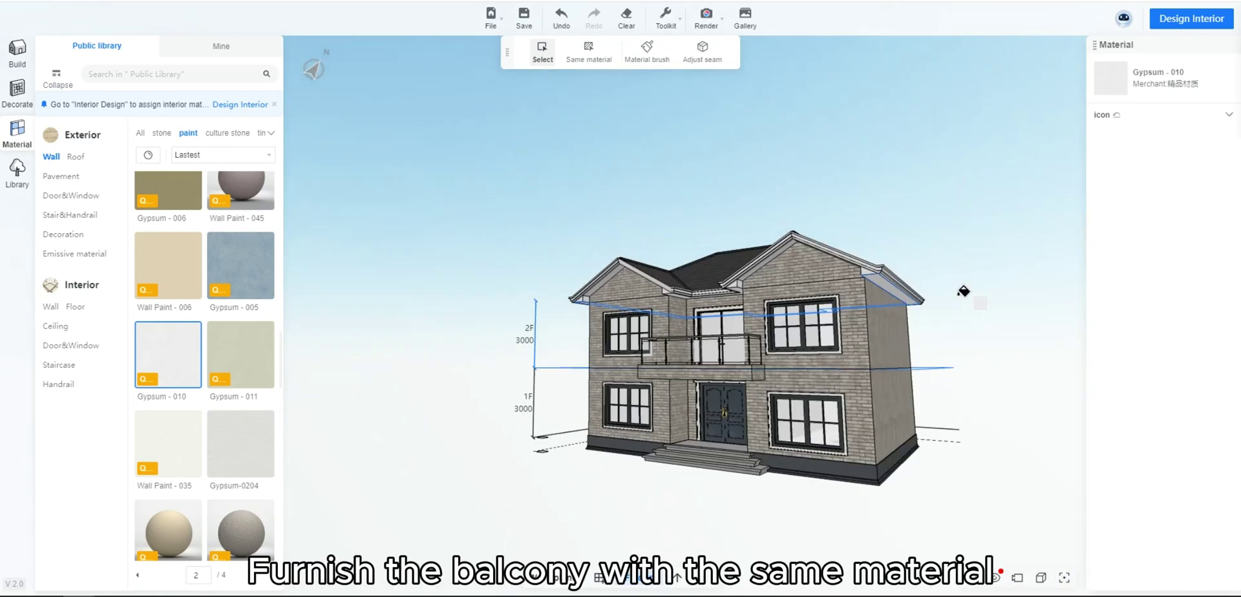
scroll(765, 414, up, 5)
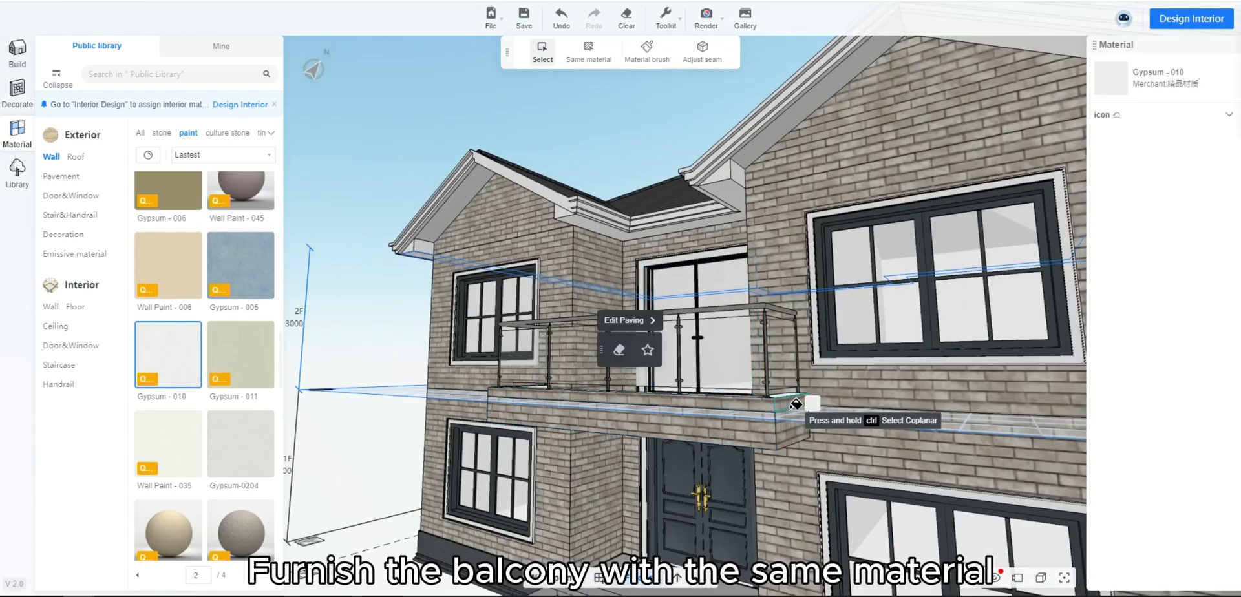
click(764, 432)
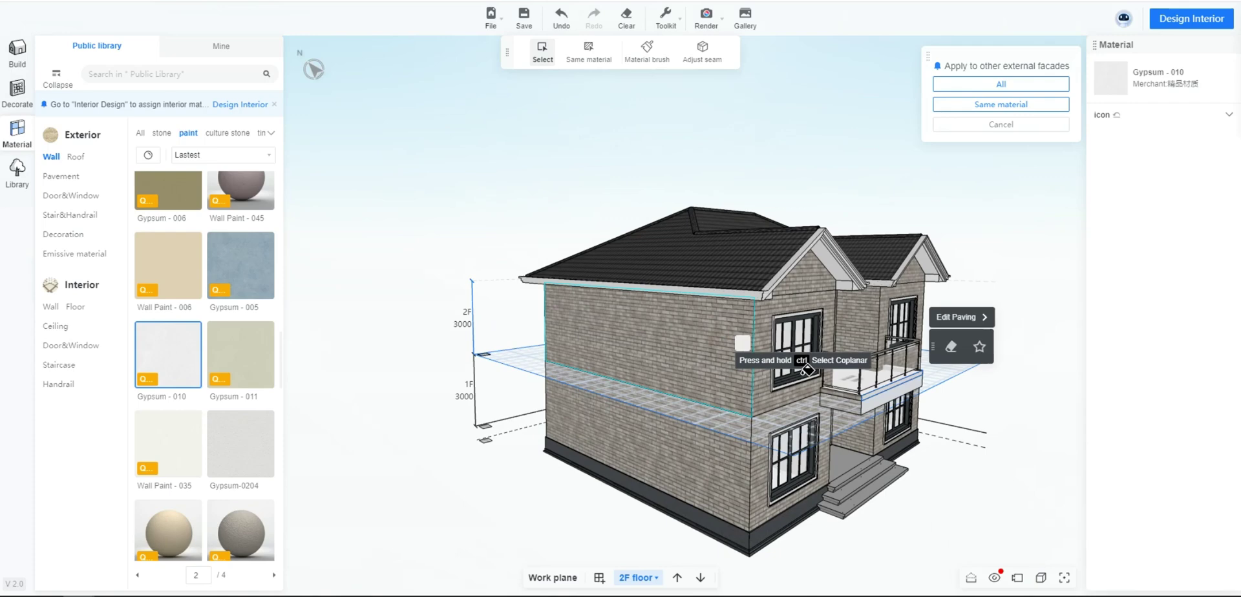
scroll(785, 388, up, 3)
scroll(795, 425, up, 3)
click(796, 425)
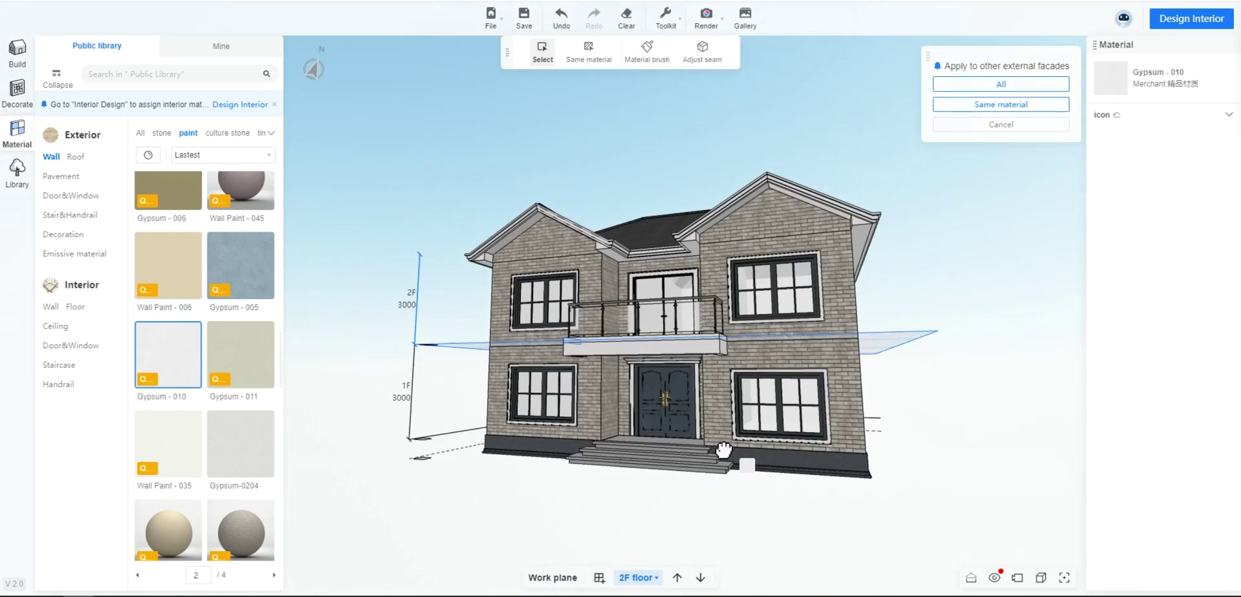
Apply Rough Concrete-02 from the concrete category to the porch floor and steps.
scroll(808, 511, up, 2)
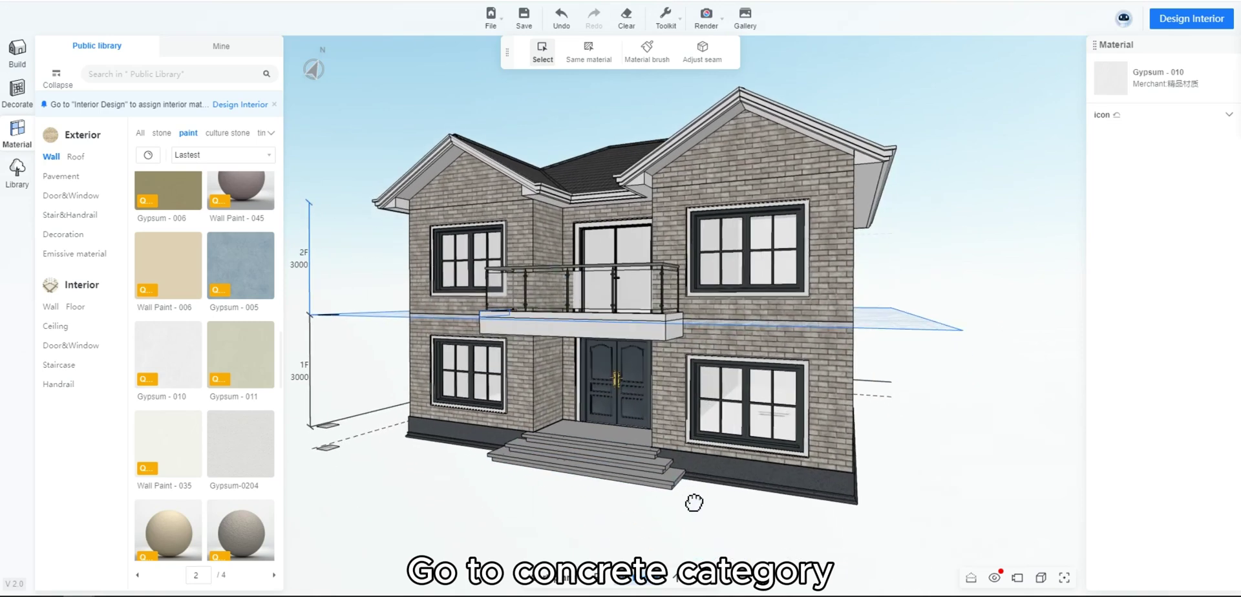
click(271, 133)
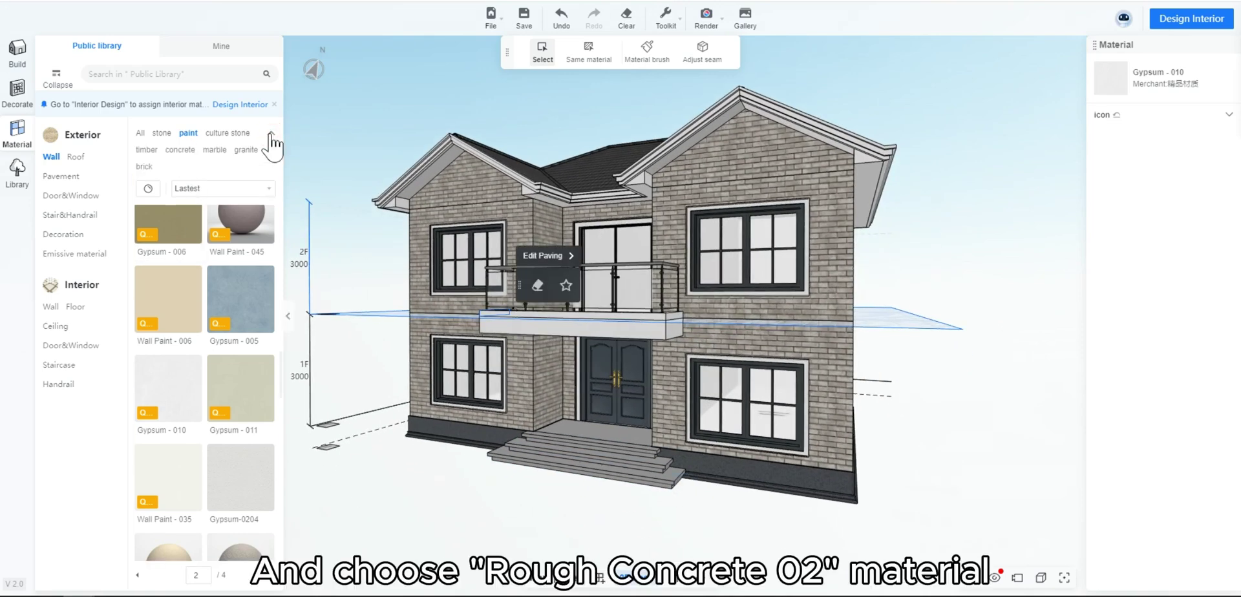
click(181, 152)
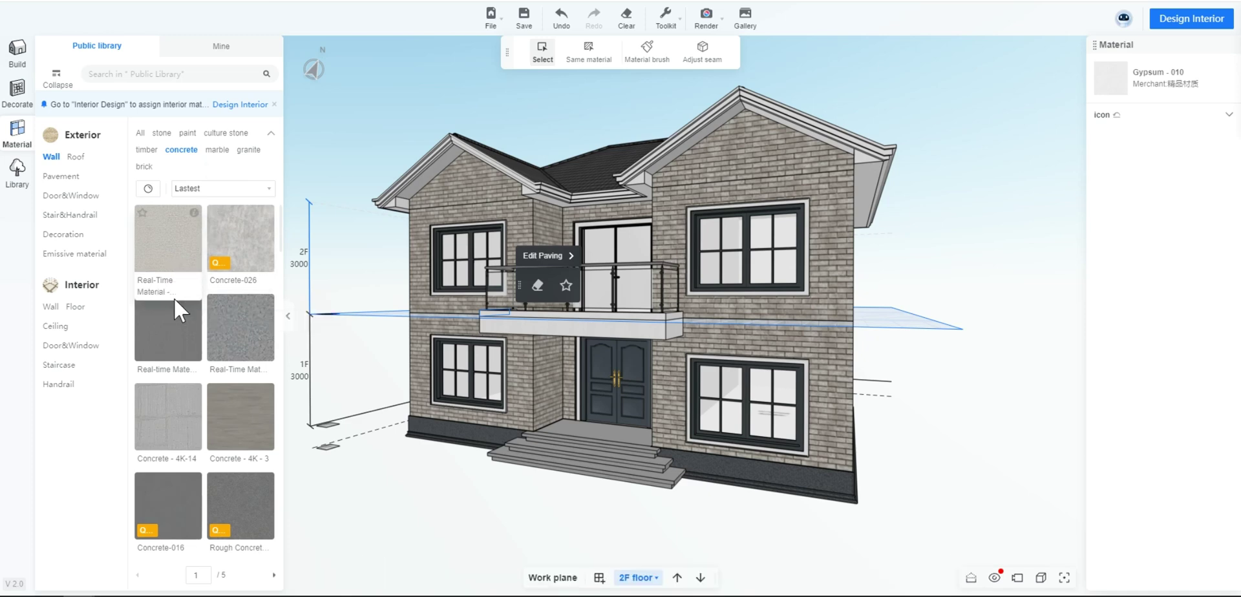
scroll(173, 299, down, 2)
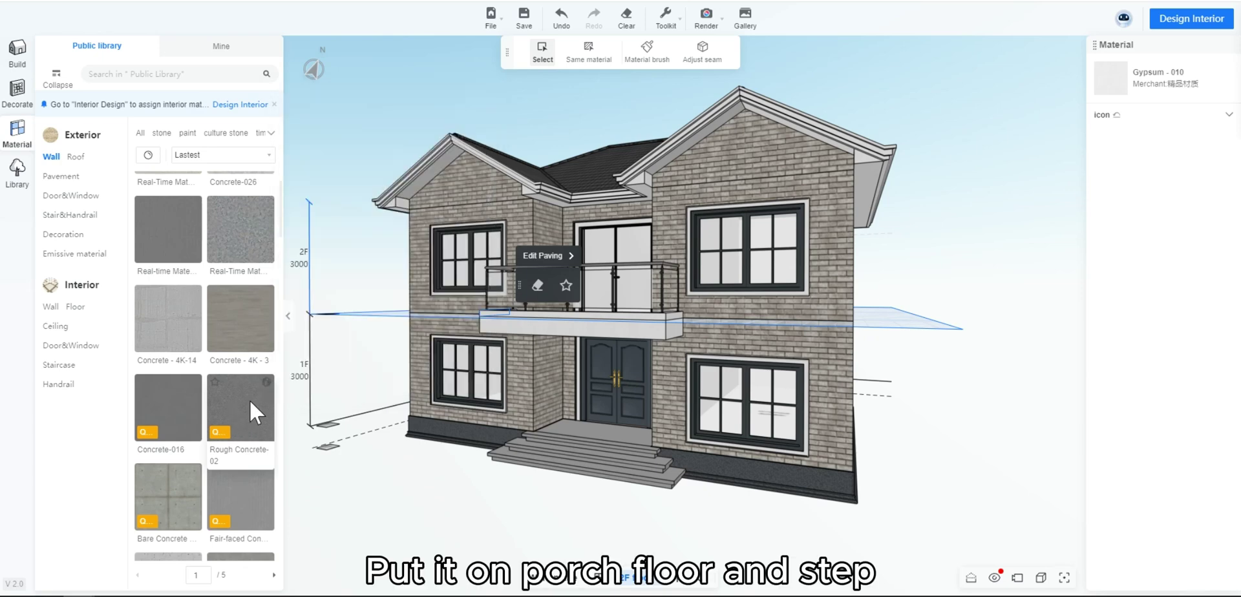
drag(249, 401, 554, 432)
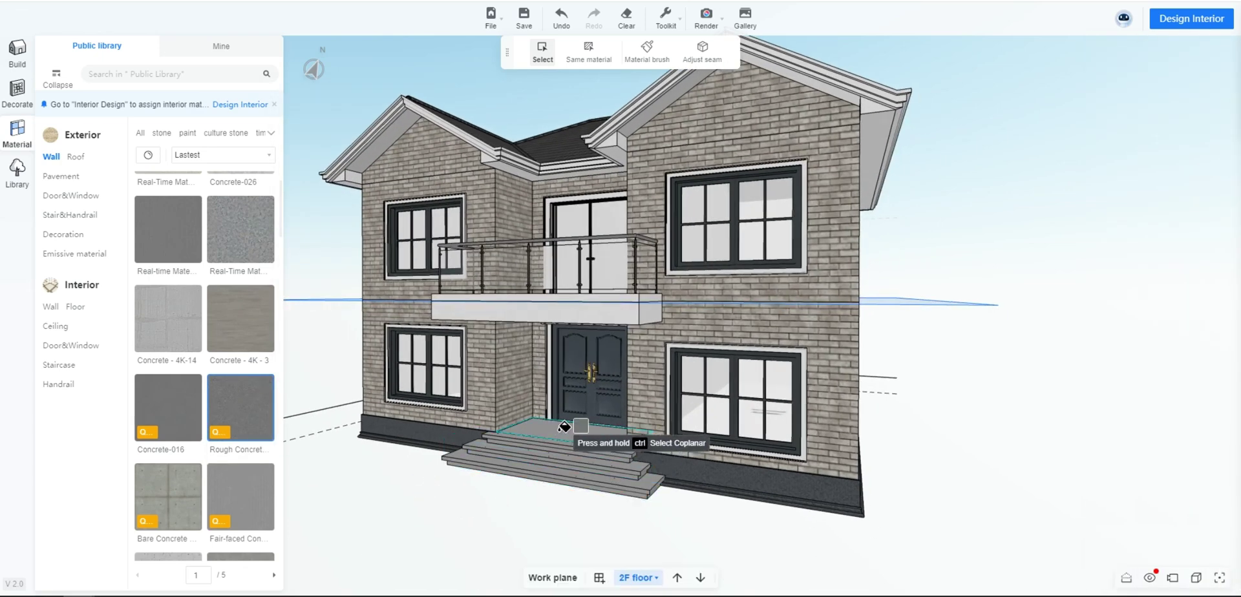
drag(564, 427, 445, 481)
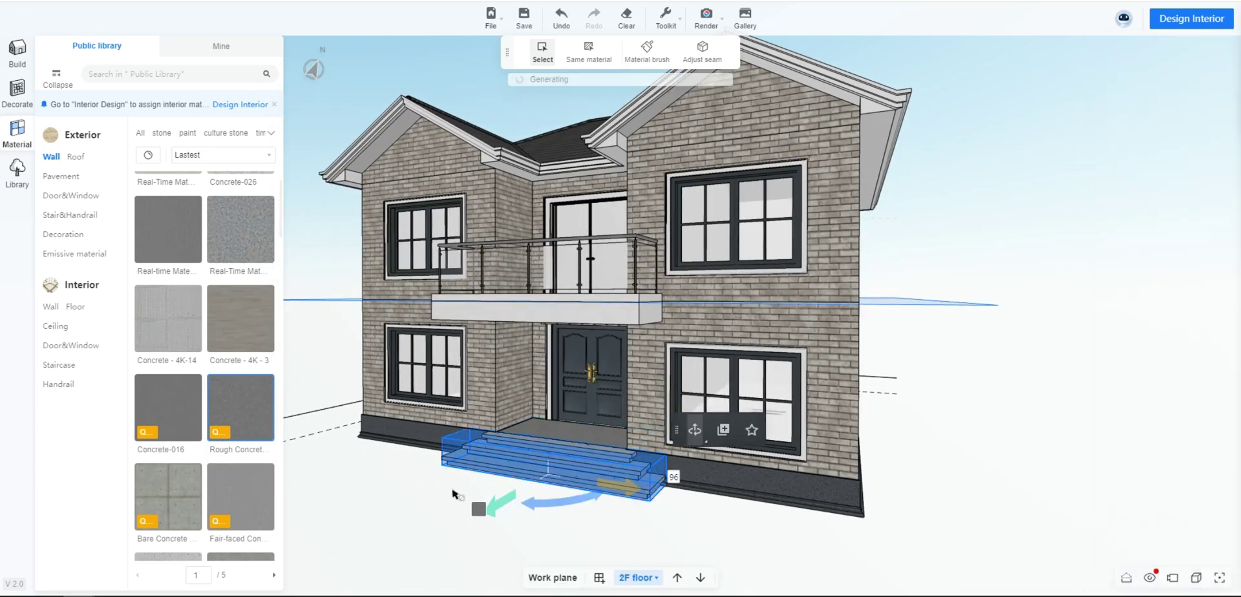
mouse_move(631, 512)
mouse_down()
mouse_move(702, 520)
mouse_move(575, 518)
mouse_move(914, 510)
mouse_move(970, 462)
mouse_move(964, 506)
mouse_move(840, 503)
mouse_move(902, 499)
mouse_up()
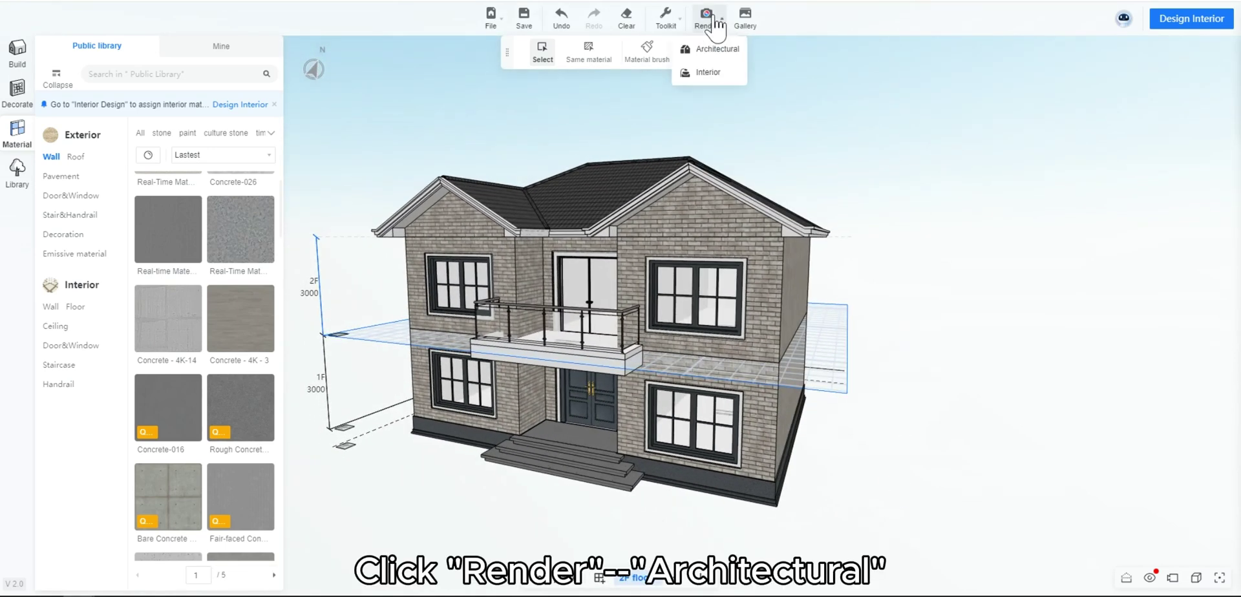
In the architectural renderer, frame a close low front camera view with 2-Point perspective on.
click(715, 50)
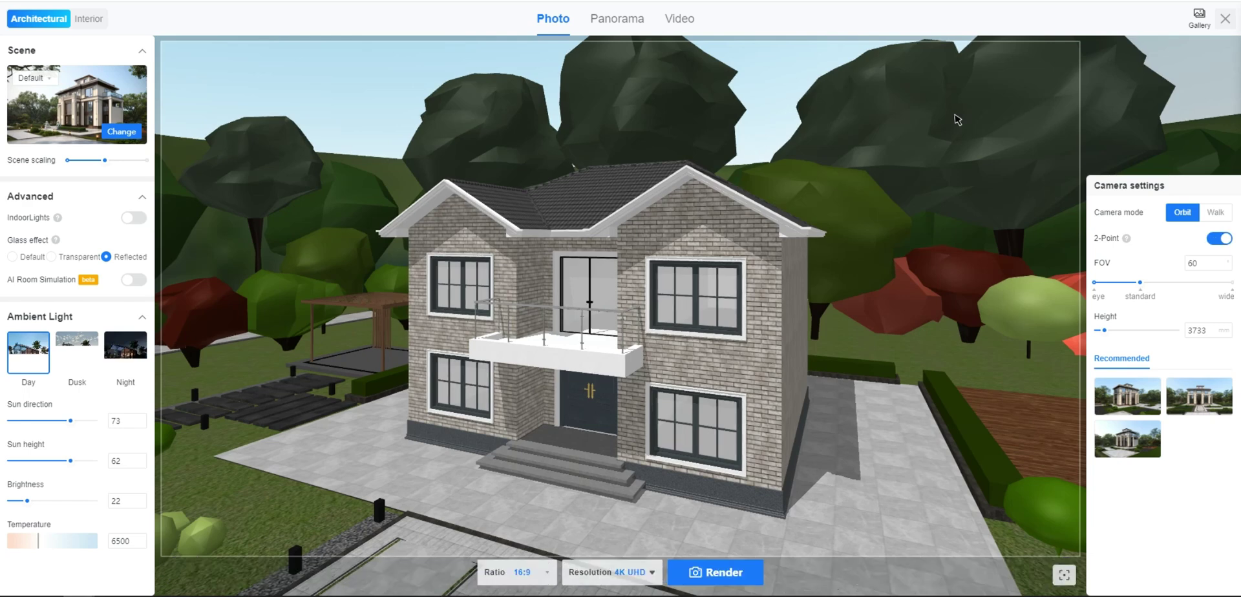
drag(957, 120, 885, 354)
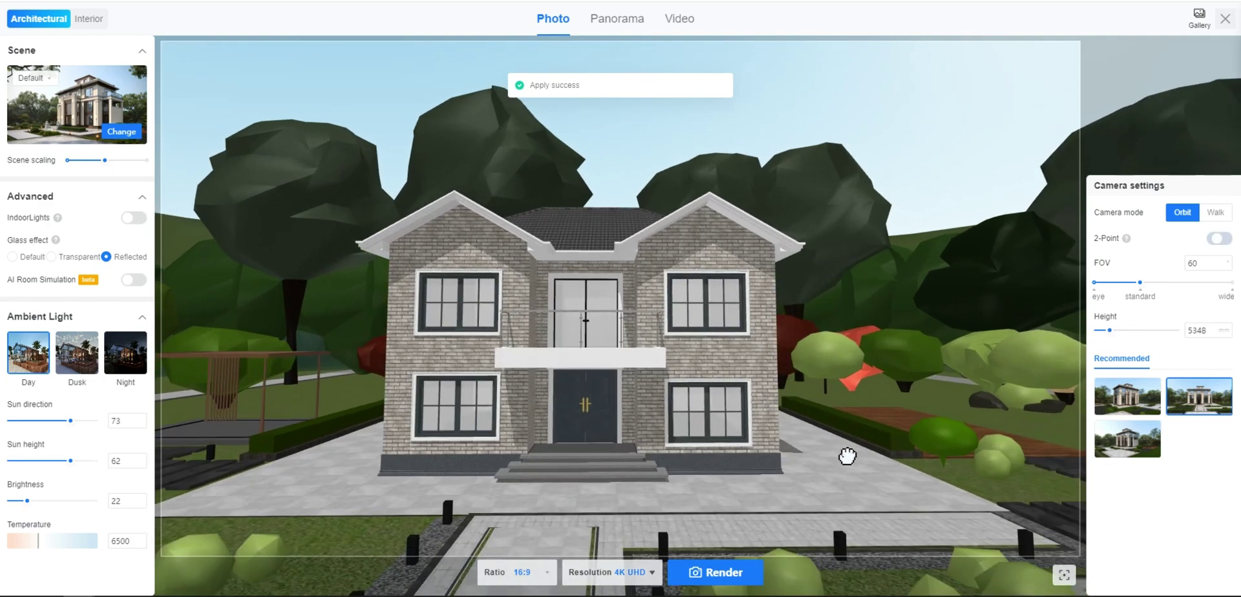
scroll(846, 456, up, 1)
scroll(866, 460, up, 1)
scroll(895, 458, up, 1)
scroll(915, 451, up, 1)
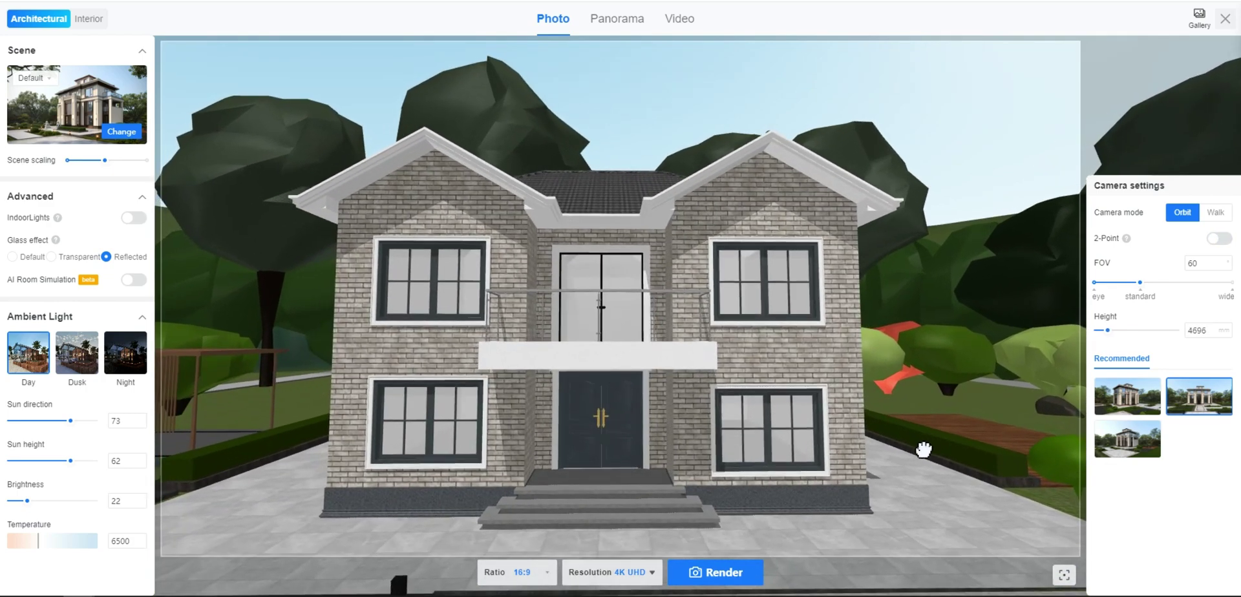
scroll(924, 451, up, 1)
scroll(937, 446, up, 1)
scroll(952, 442, up, 1)
scroll(956, 441, up, 1)
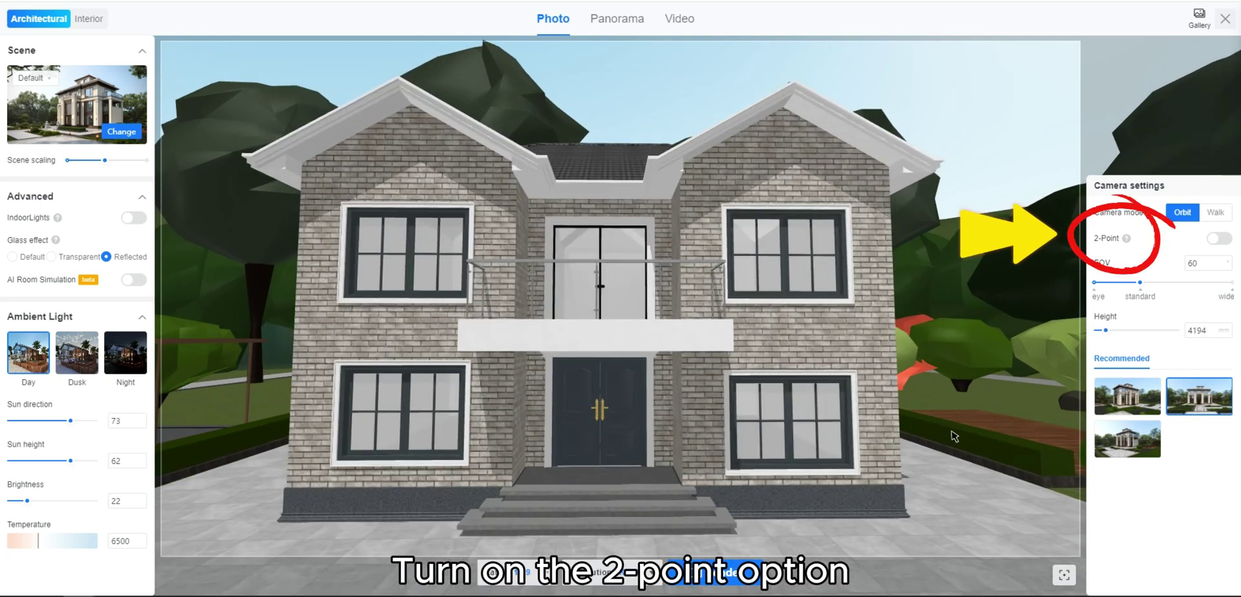
scroll(957, 439, up, 1)
drag(958, 439, 945, 429)
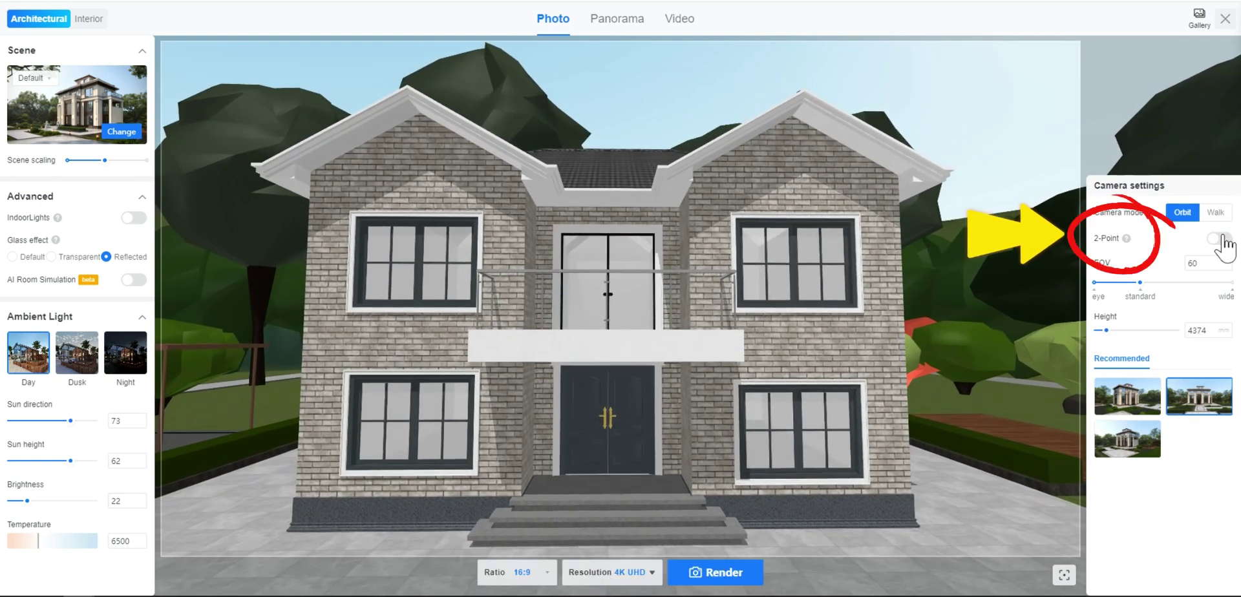
click(1219, 239)
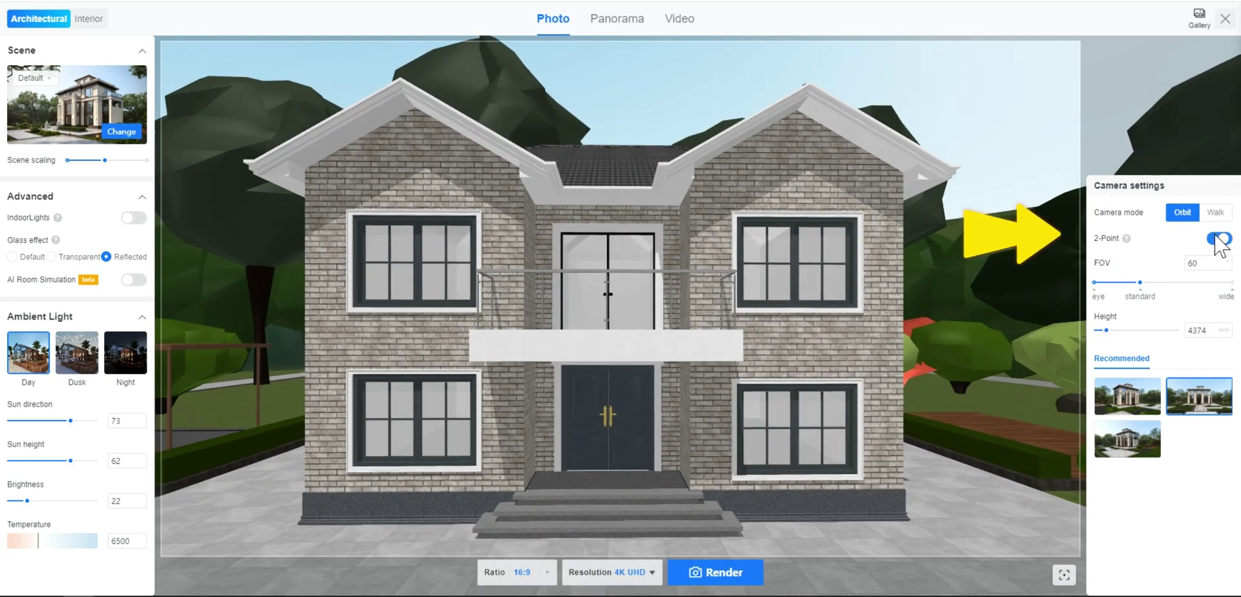
Start the frontal render, then frame a closer recommended three-quarter view with 2-Point on.
click(716, 572)
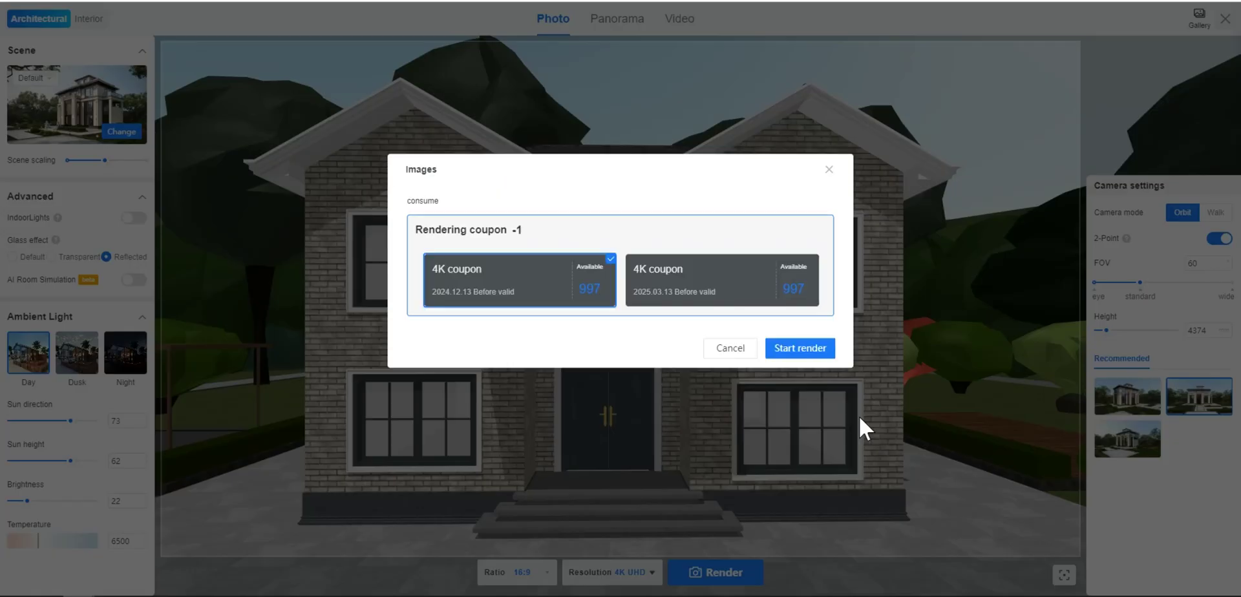
click(787, 352)
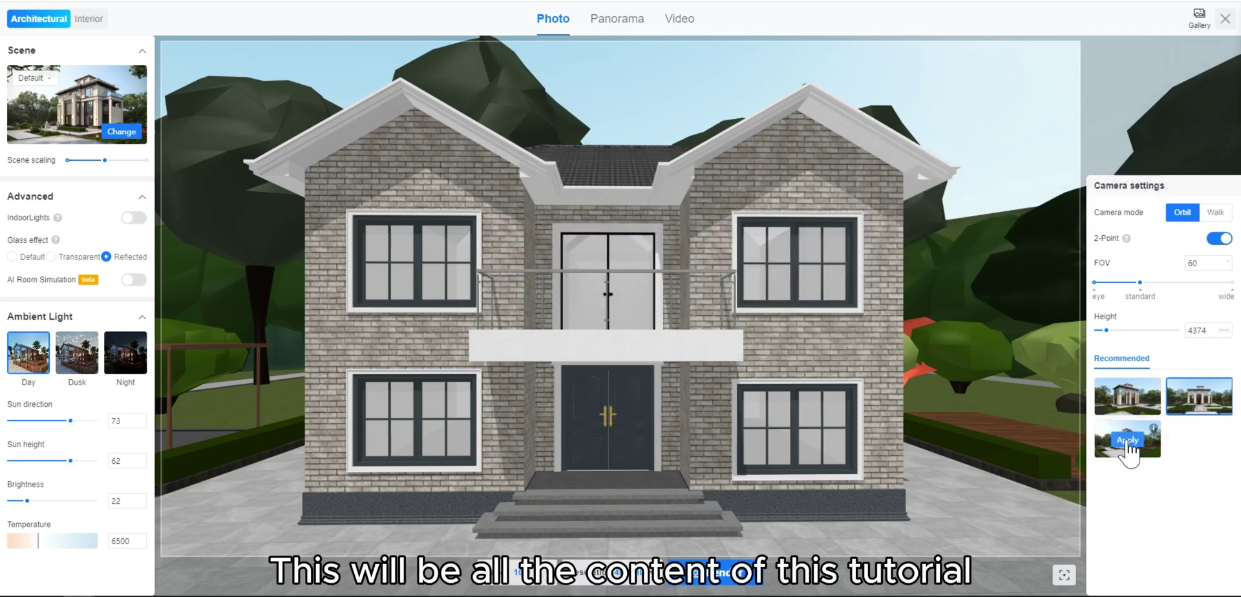
click(1127, 441)
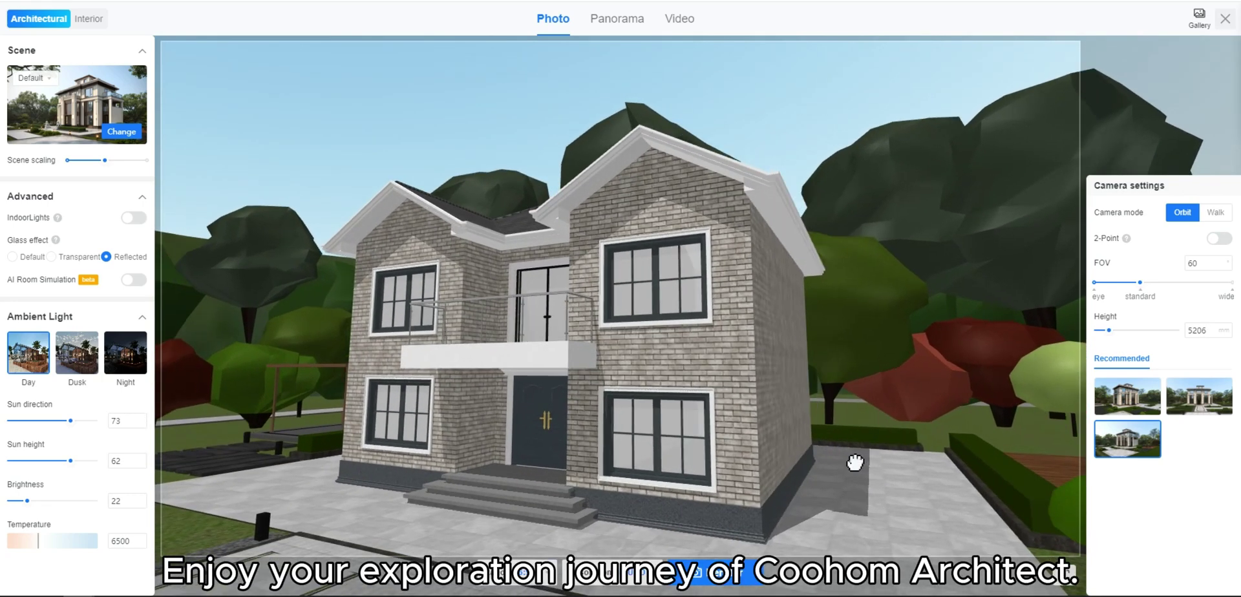
drag(856, 462, 855, 460)
scroll(853, 459, up, 3)
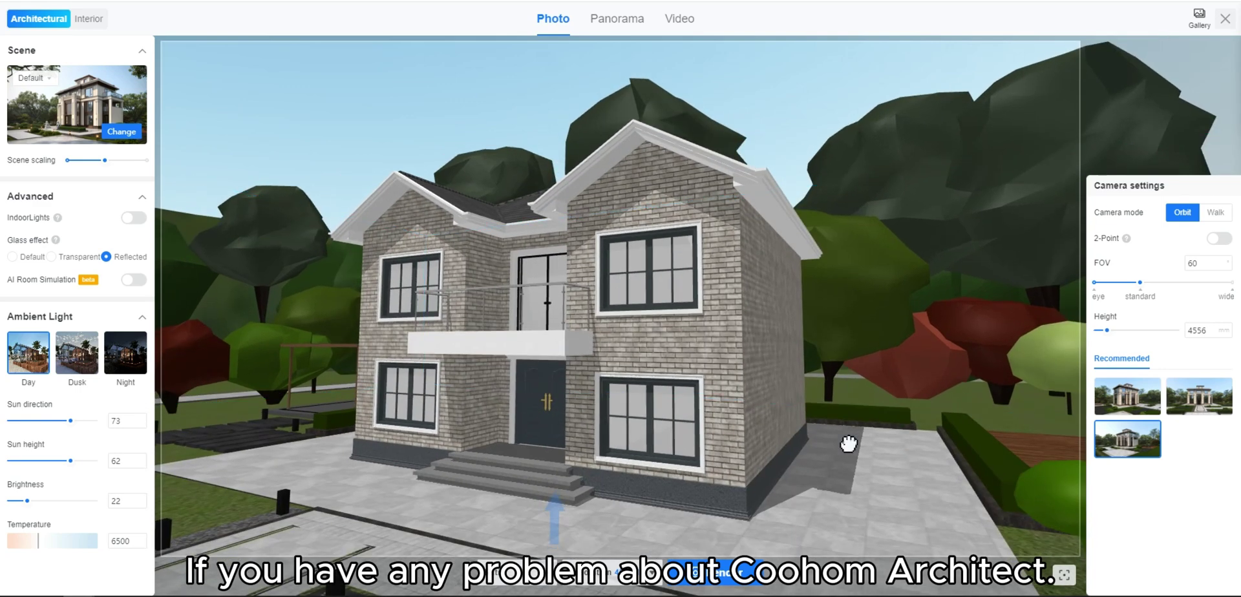
drag(844, 438, 834, 421)
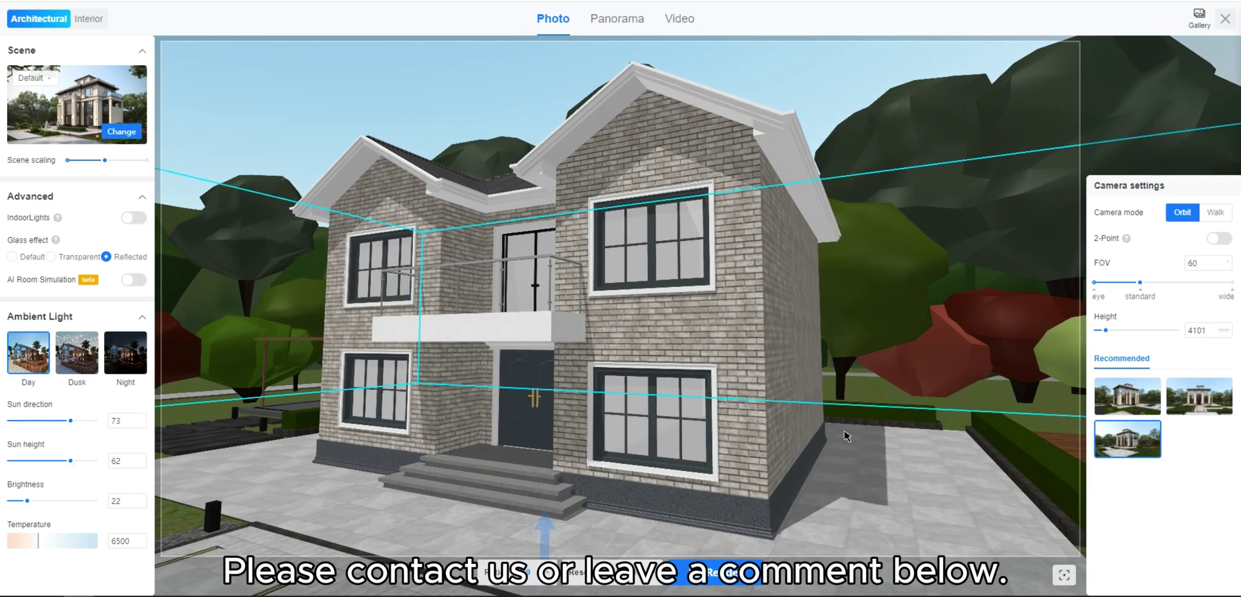
click(1218, 240)
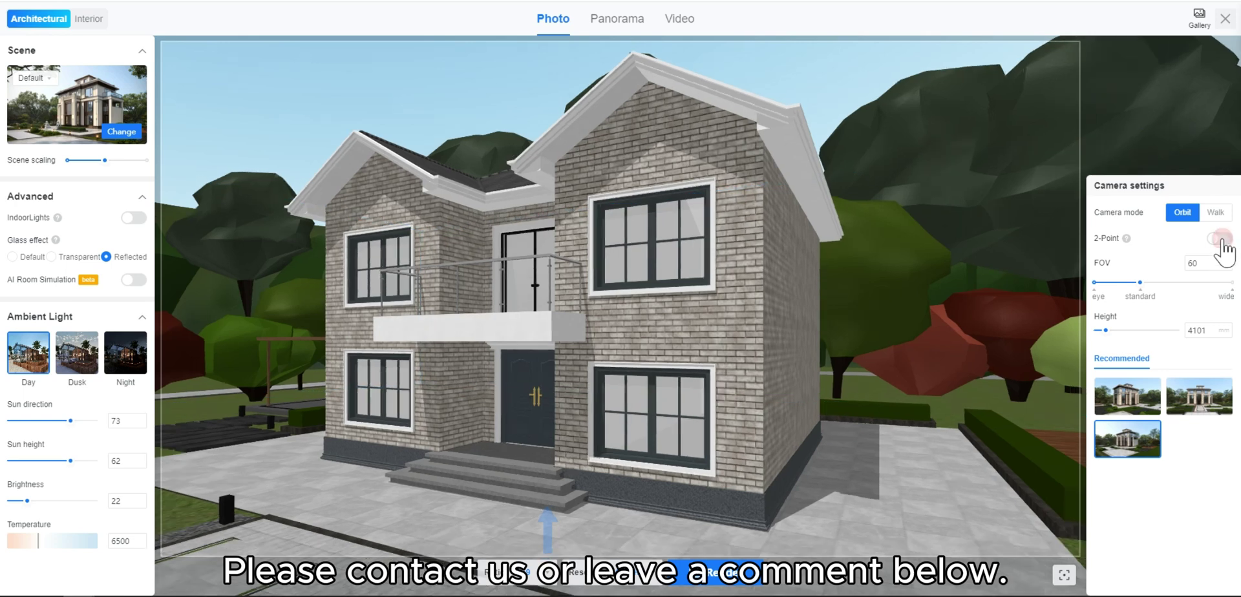